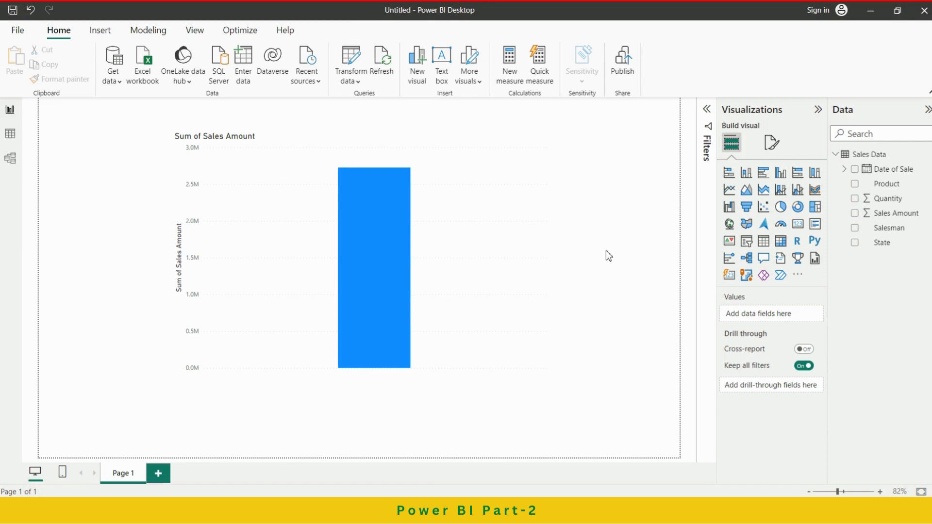
View the records behind the Sum of Sales Amount column as a table and return to the report.
{"action": "left_click", "coordinate": [462, 163]}
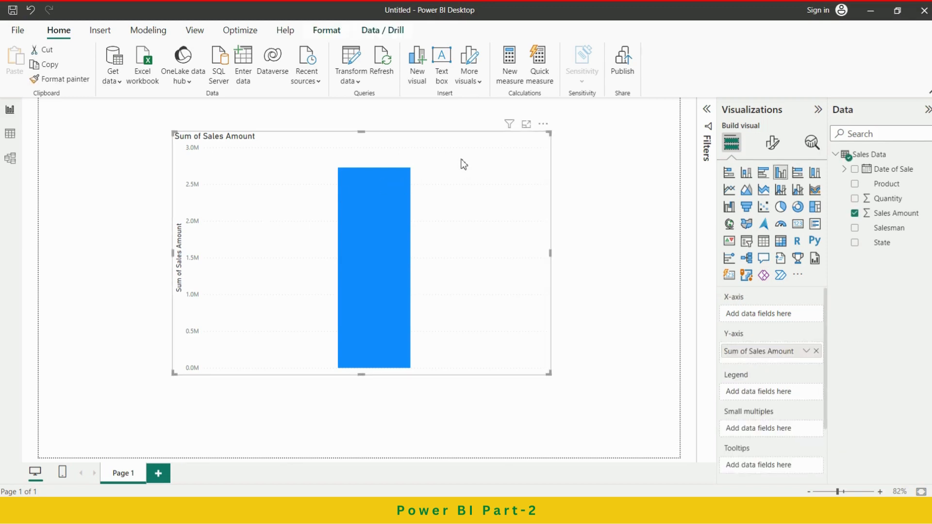
{"action": "left_click", "coordinate": [377, 234]}
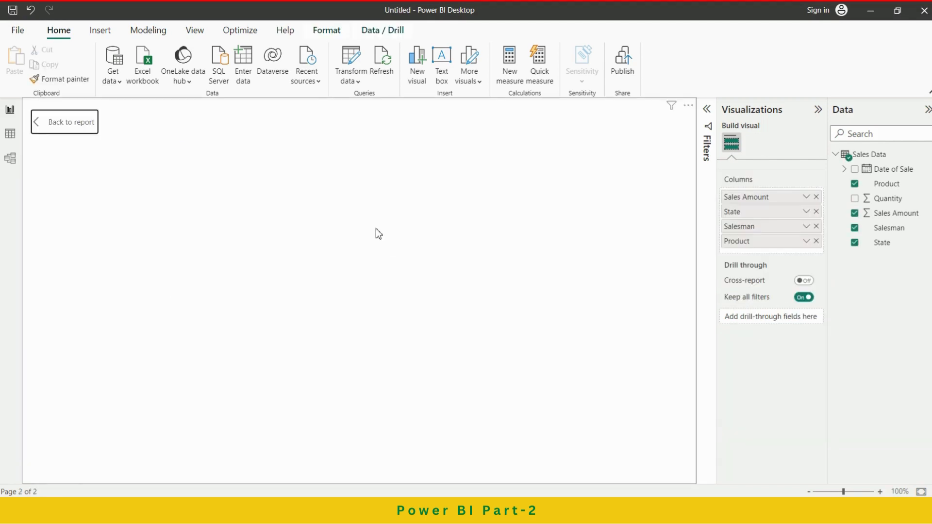
{"action": "left_click", "coordinate": [41, 125], "text": "ctrl"}
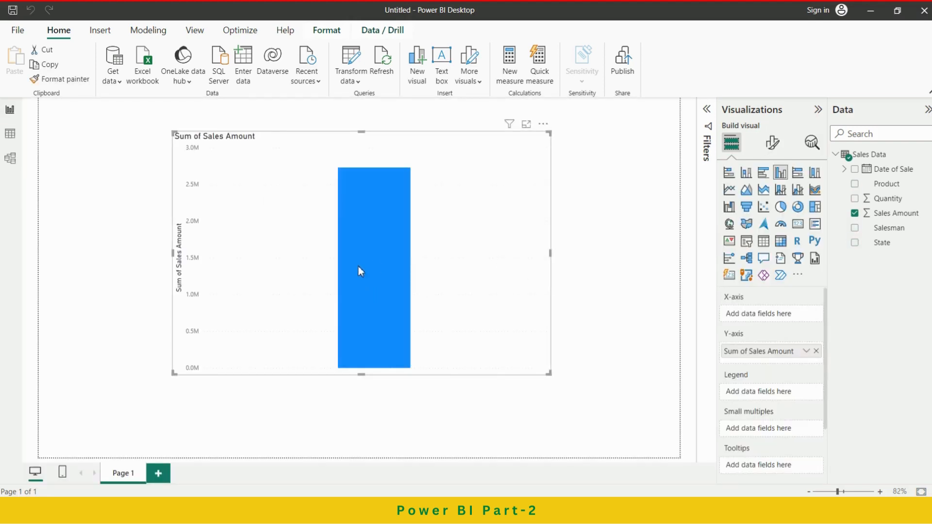
{"action": "mouse_move", "coordinate": [393, 247]}
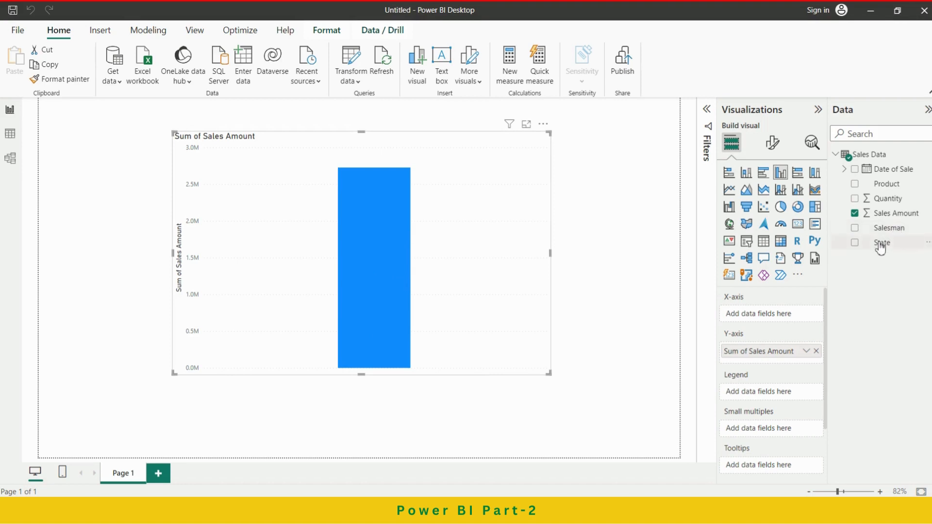
Add State and, below it, Salesman to the X-axis of the Sales Amount column chart.
{"action": "left_click_drag", "start_coordinate": [881, 247], "coordinate": [767, 316]}
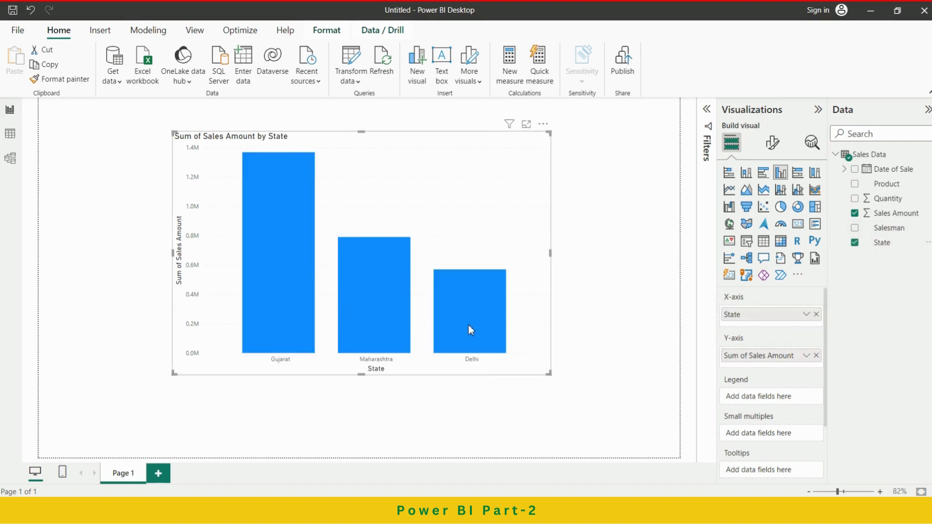
{"action": "mouse_move", "coordinate": [468, 325]}
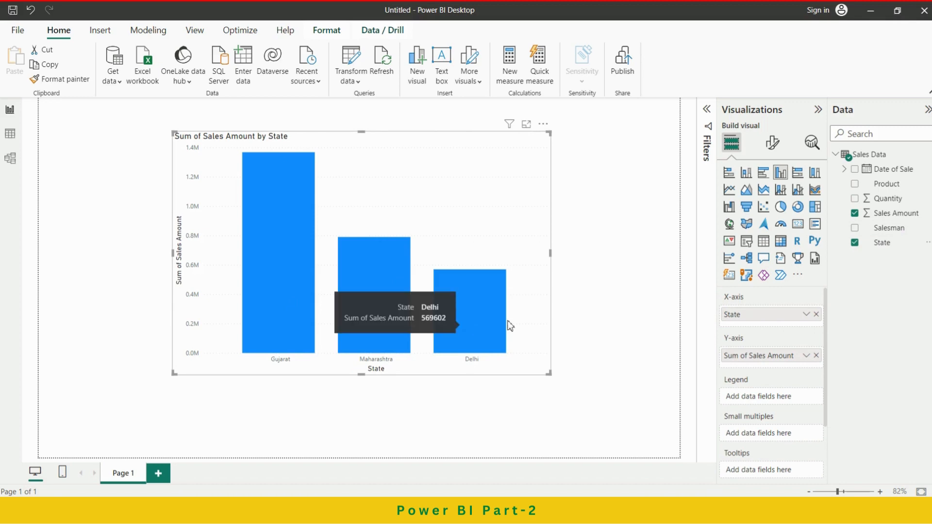
{"action": "left_click_drag", "start_coordinate": [899, 230], "coordinate": [778, 325]}
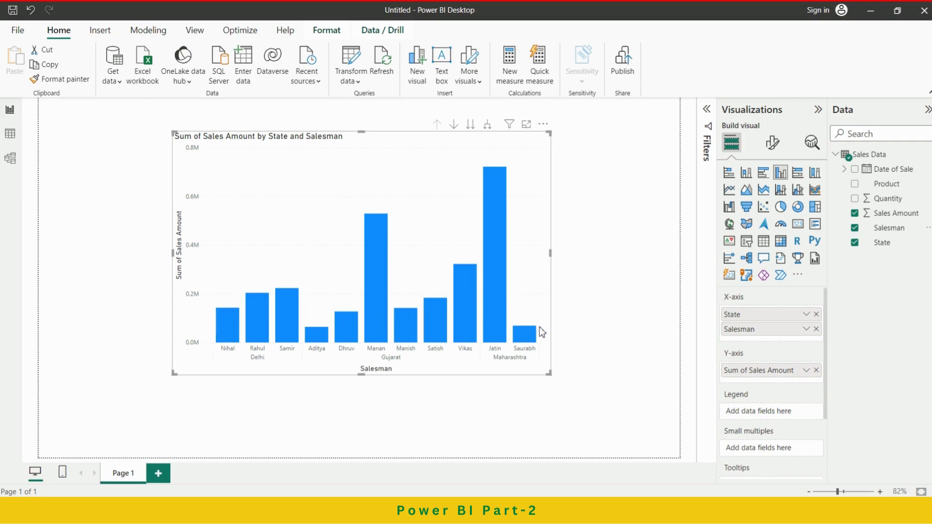
Use State as the chart's legend and enlarge the chart to about 812 wide by 515 high.
{"action": "mouse_move", "coordinate": [299, 322]}
{"action": "mouse_move", "coordinate": [527, 332]}
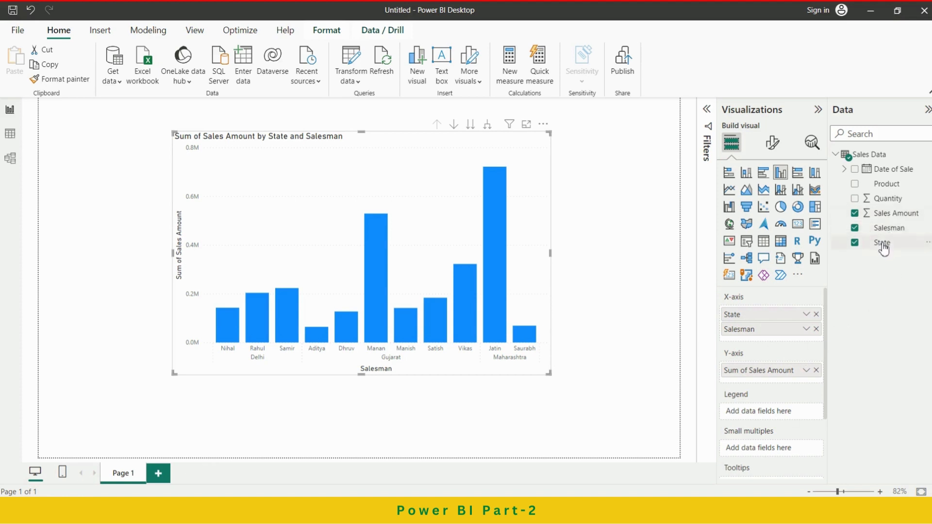
{"action": "left_click_drag", "start_coordinate": [882, 247], "coordinate": [770, 415]}
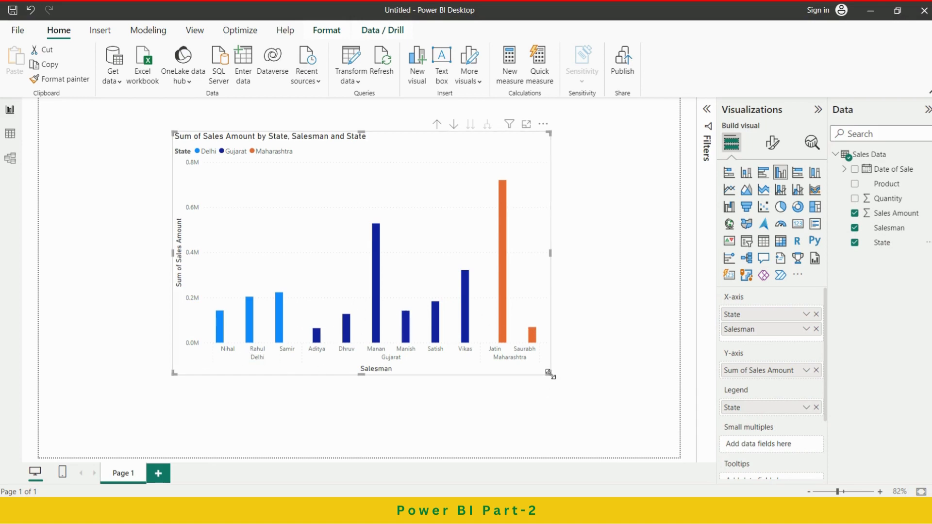
{"action": "left_click_drag", "start_coordinate": [557, 374], "coordinate": [578, 388]}
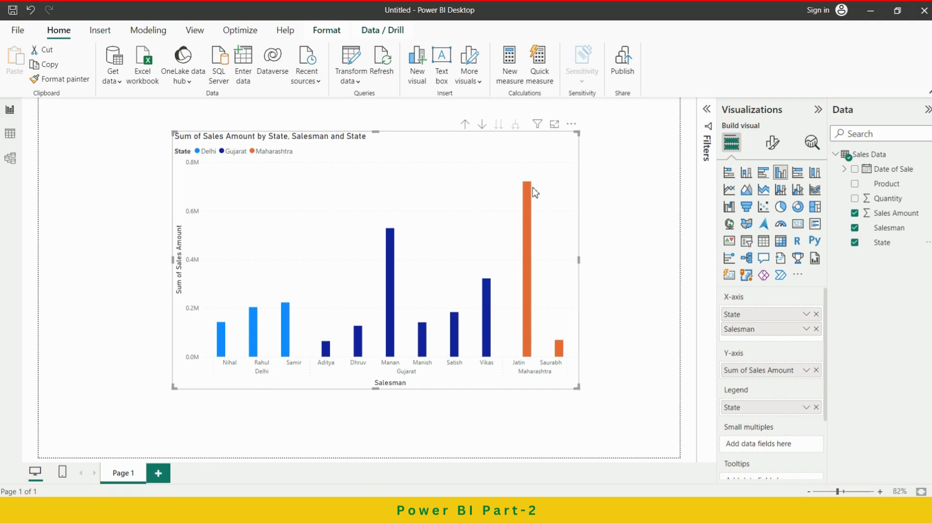
{"action": "left_click", "coordinate": [620, 184]}
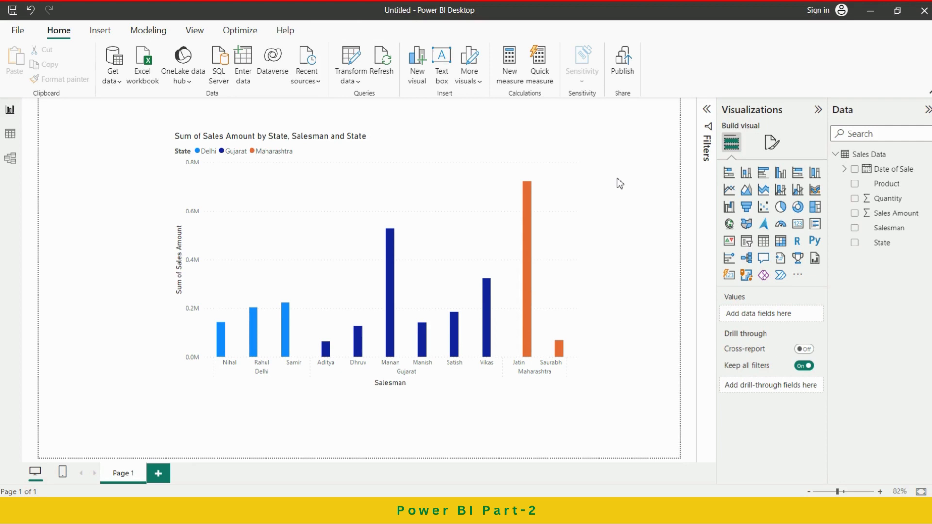
Examine the column chart's general format properties: size, position, padding and advanced options.
{"action": "left_click", "coordinate": [500, 148]}
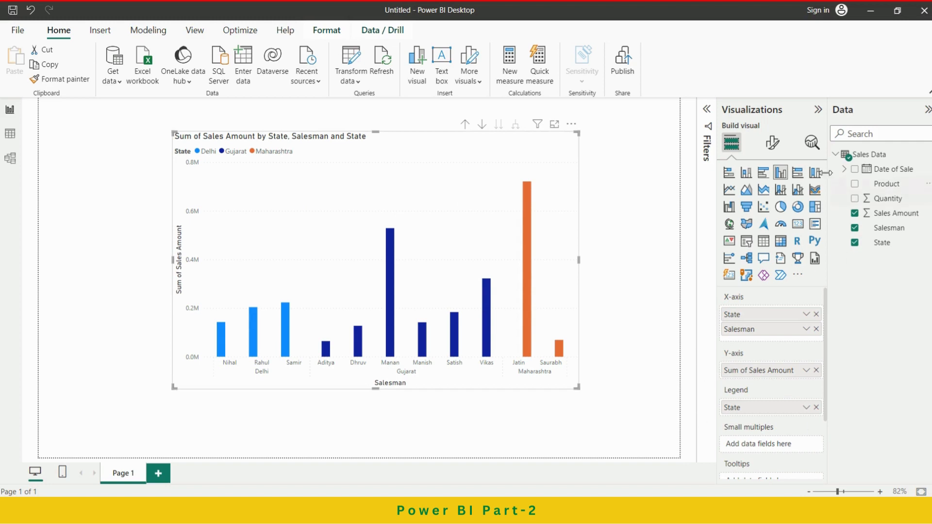
{"action": "left_click", "coordinate": [773, 144]}
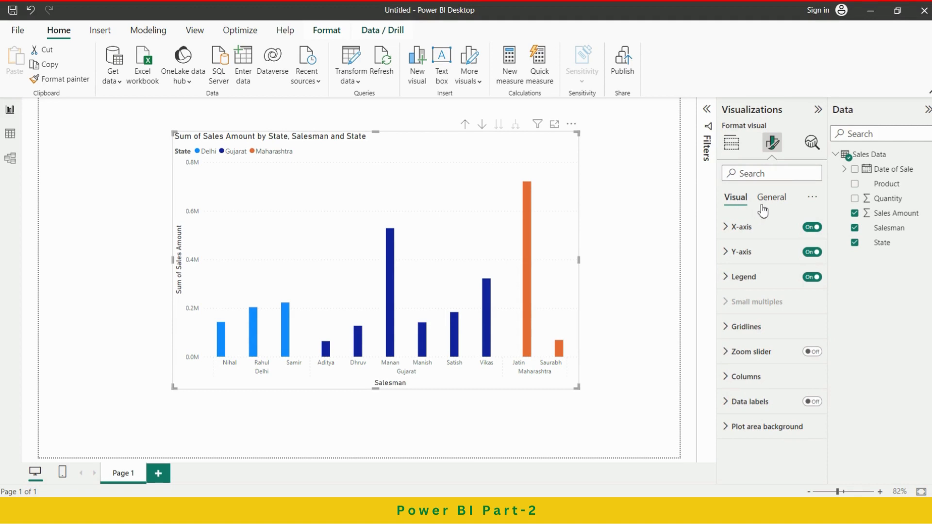
{"action": "left_click", "coordinate": [778, 201]}
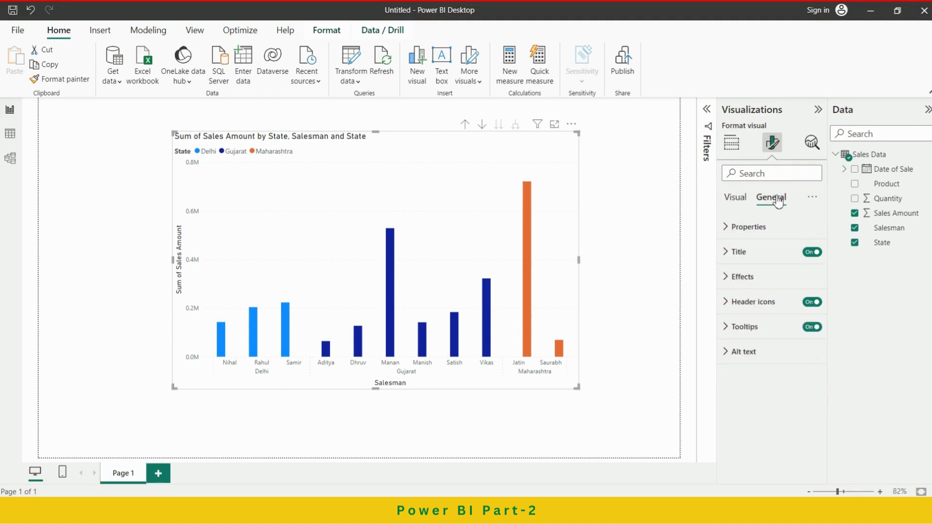
{"action": "left_click", "coordinate": [750, 234]}
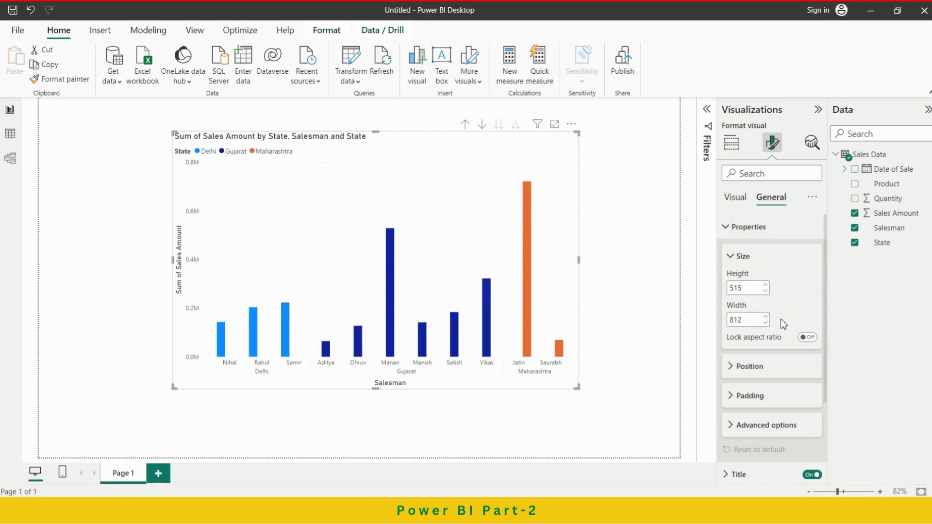
{"action": "left_click", "coordinate": [771, 372]}
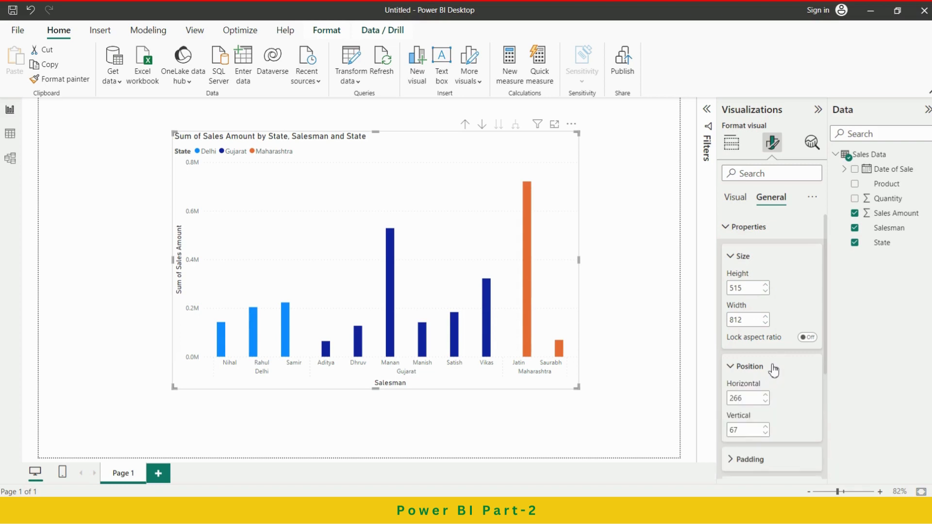
{"action": "left_click", "coordinate": [773, 368]}
{"action": "left_click", "coordinate": [750, 259]}
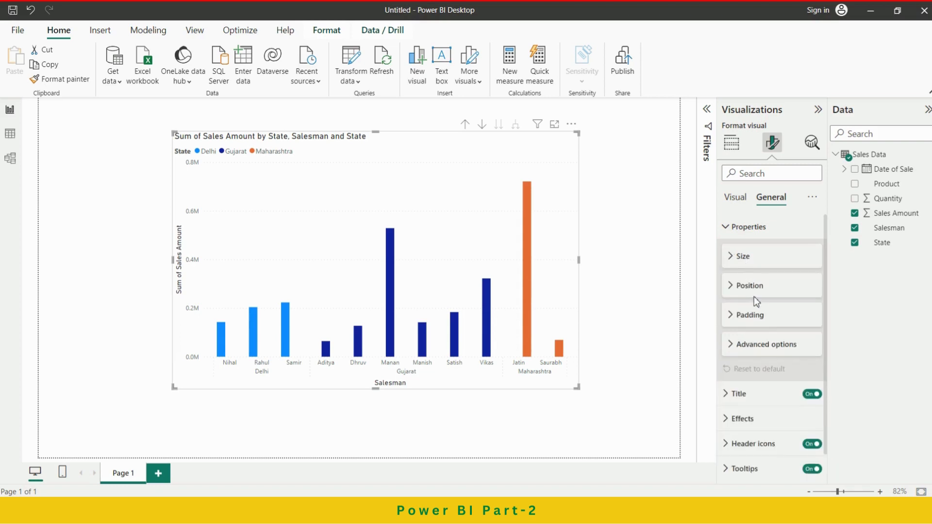
{"action": "left_click", "coordinate": [766, 325]}
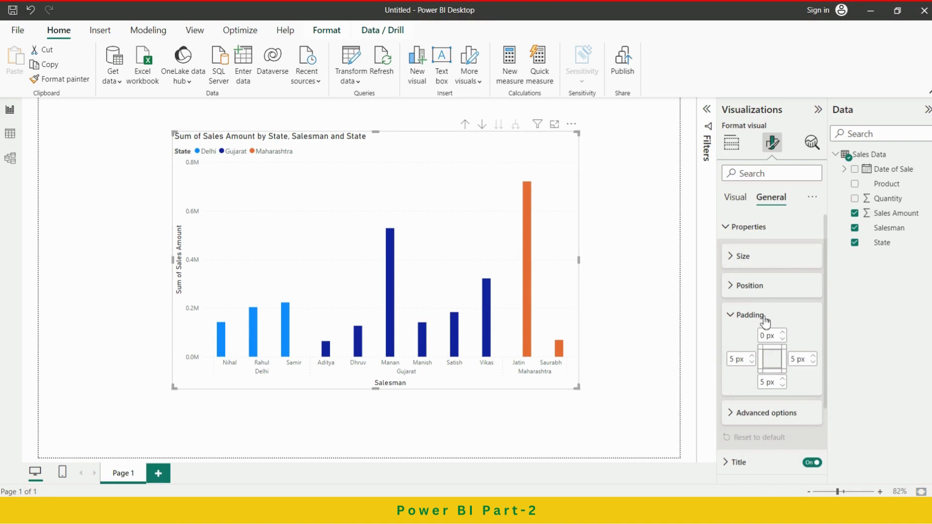
{"action": "left_click", "coordinate": [760, 316]}
{"action": "left_click", "coordinate": [763, 345]}
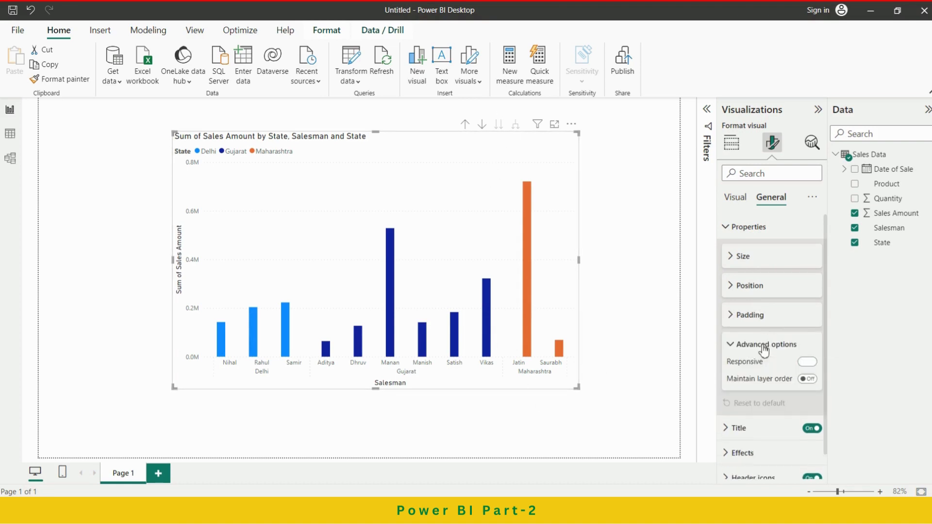
{"action": "left_click", "coordinate": [765, 346]}
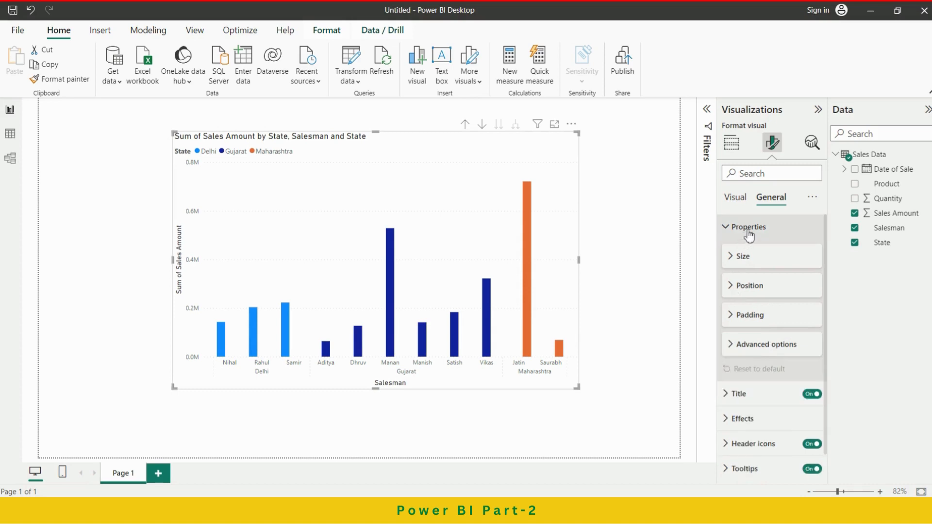
Set the color of the chart's X-axis values to dark red #6b2328 (Theme color 8, 50% darker).
{"action": "left_click", "coordinate": [737, 201]}
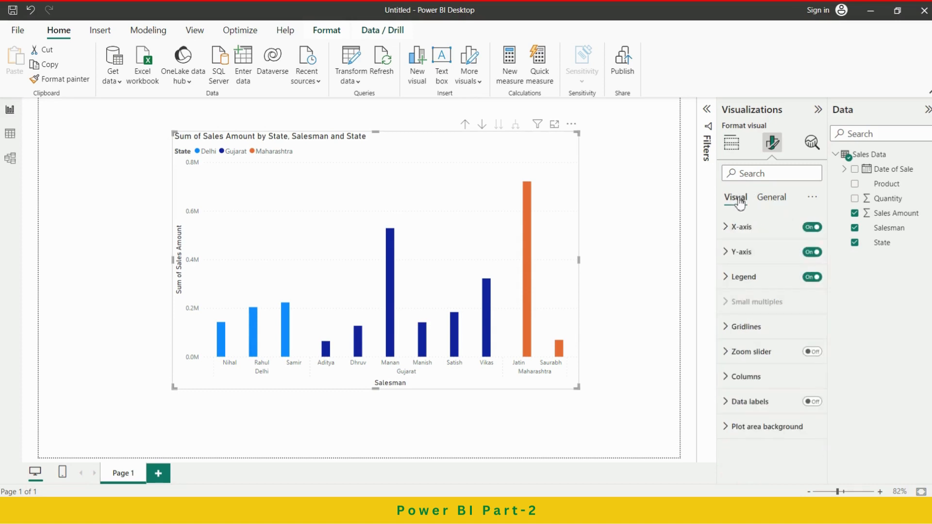
{"action": "left_click", "coordinate": [742, 228]}
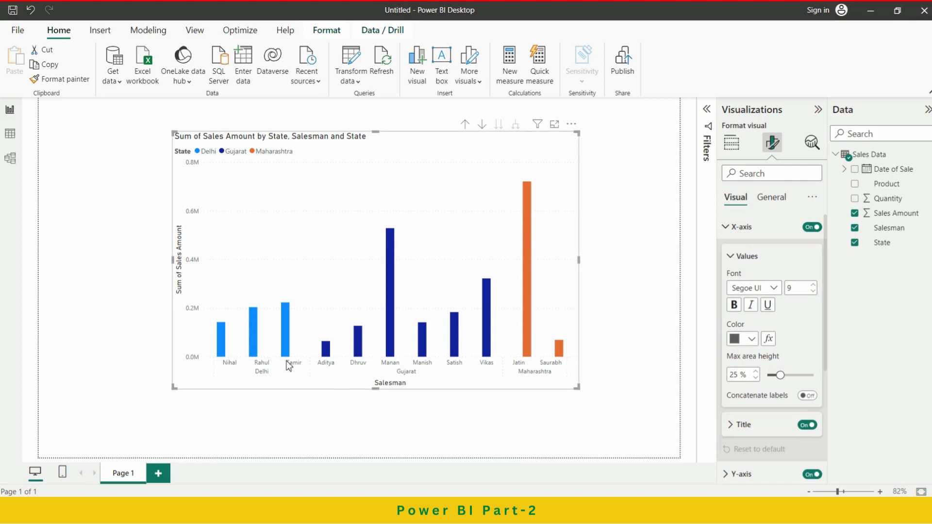
{"action": "left_click", "coordinate": [752, 340]}
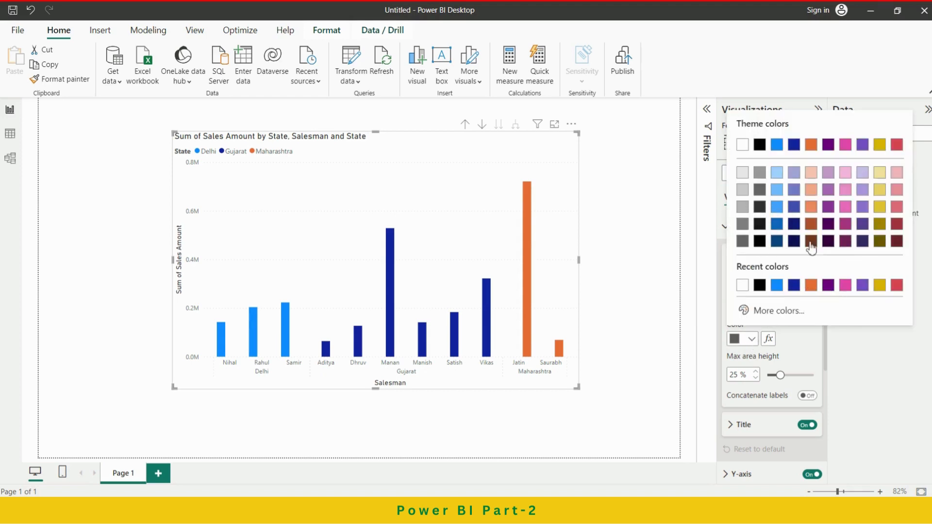
{"action": "left_click", "coordinate": [760, 241]}
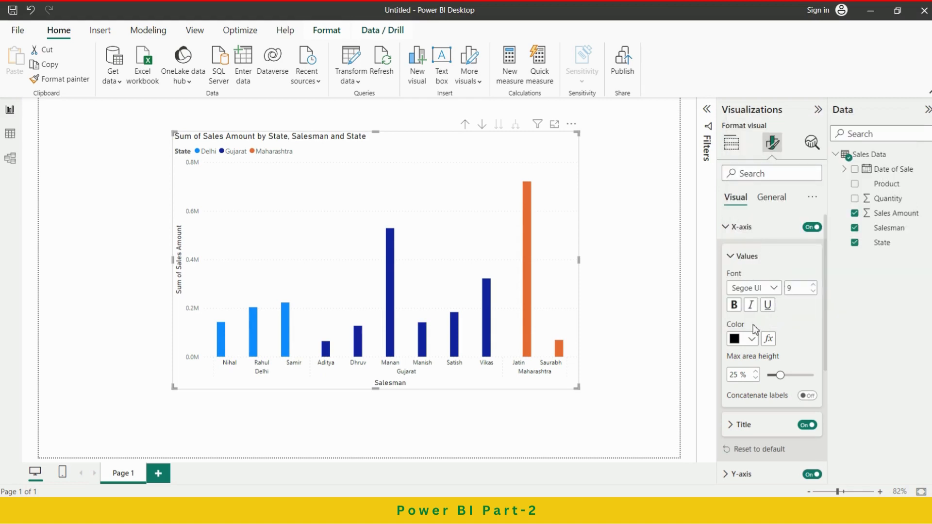
{"action": "left_click", "coordinate": [751, 339]}
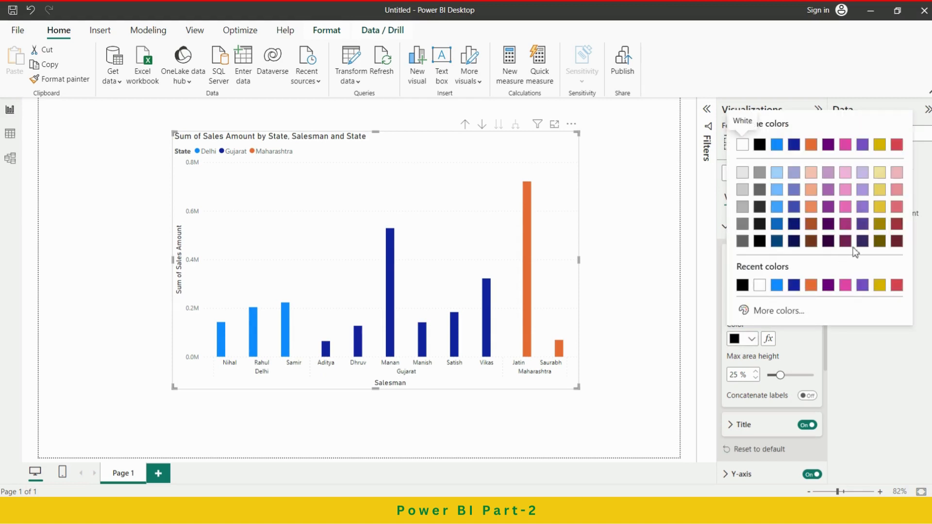
{"action": "left_click", "coordinate": [897, 241]}
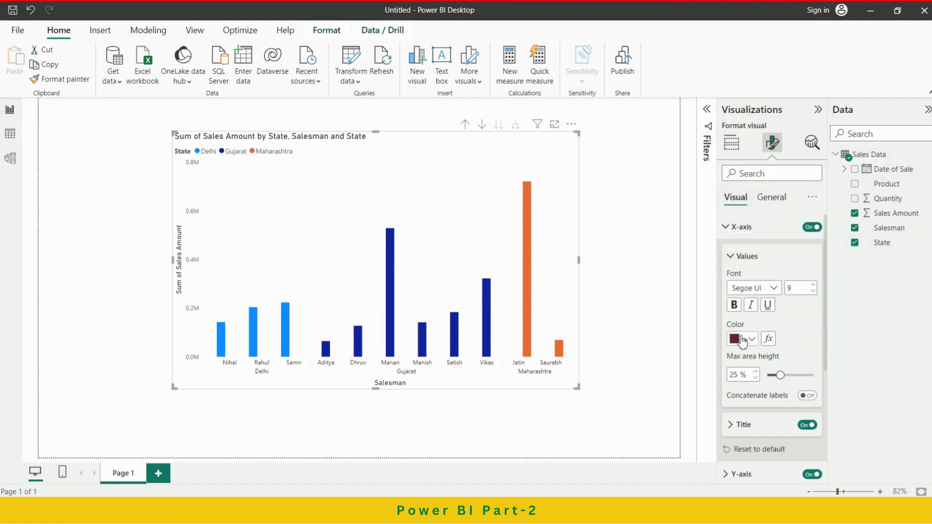
Make the X-axis values bold and change their font to Segoe UI Bold.
{"action": "left_click", "coordinate": [735, 306]}
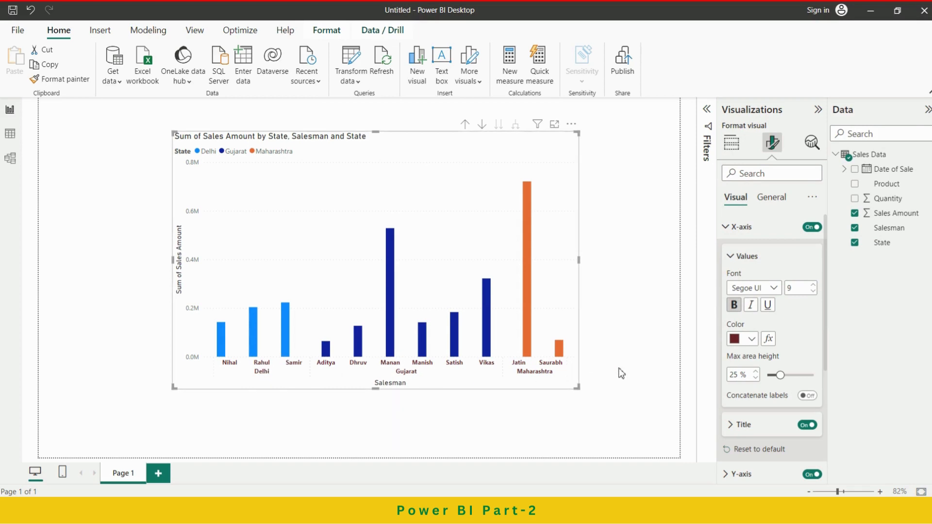
{"action": "left_click", "coordinate": [776, 289]}
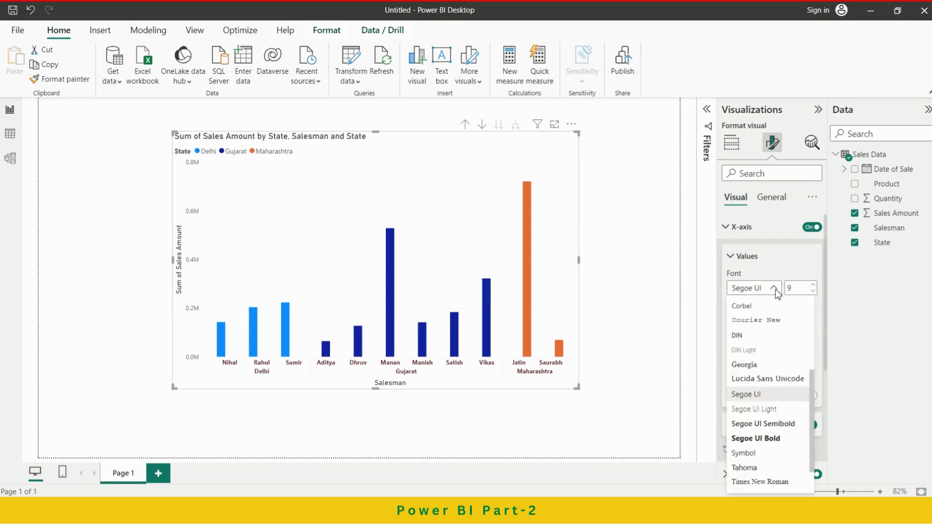
{"action": "left_click", "coordinate": [754, 440]}
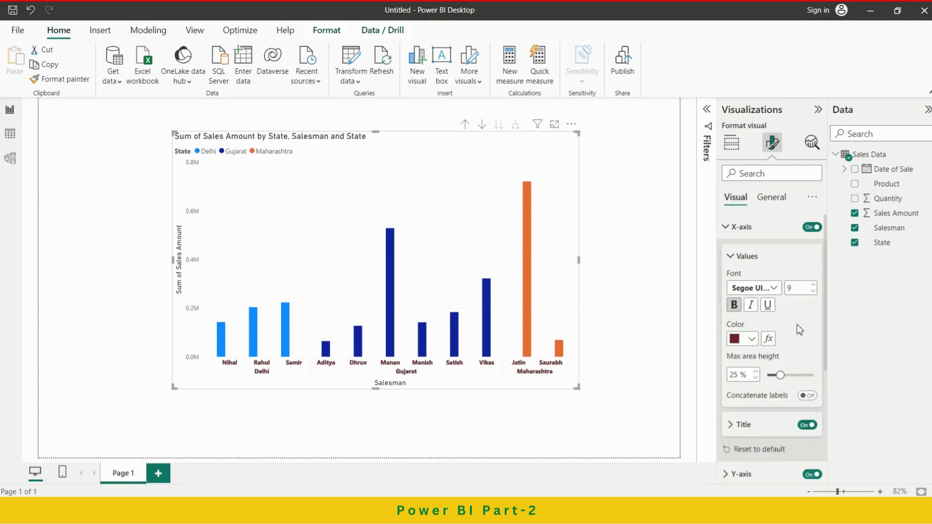
{"action": "scroll", "coordinate": [799, 330], "scroll_direction": "down", "scroll_amount": 1}
{"action": "scroll", "coordinate": [800, 329], "scroll_direction": "up", "scroll_amount": 1}
{"action": "scroll", "coordinate": [791, 333], "scroll_direction": "down", "scroll_amount": 2}
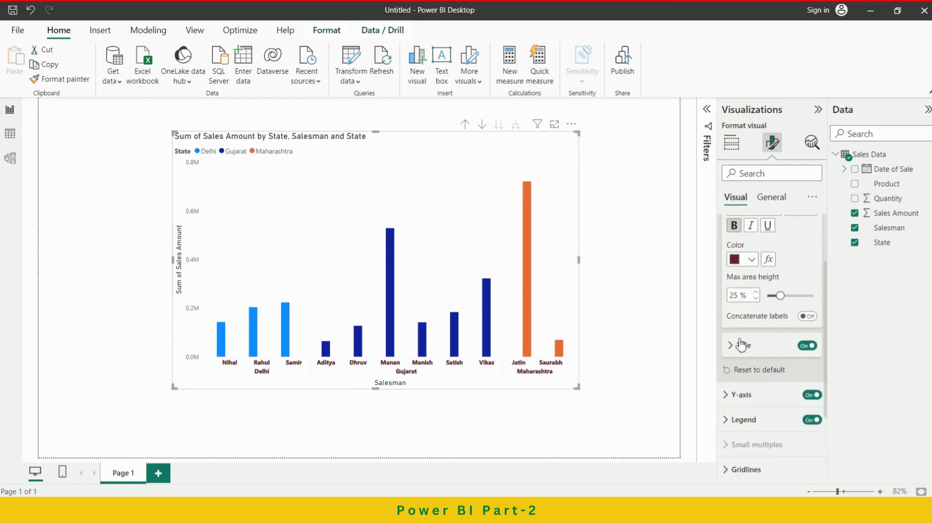
{"action": "scroll", "coordinate": [777, 280], "scroll_direction": "up", "scroll_amount": 2}
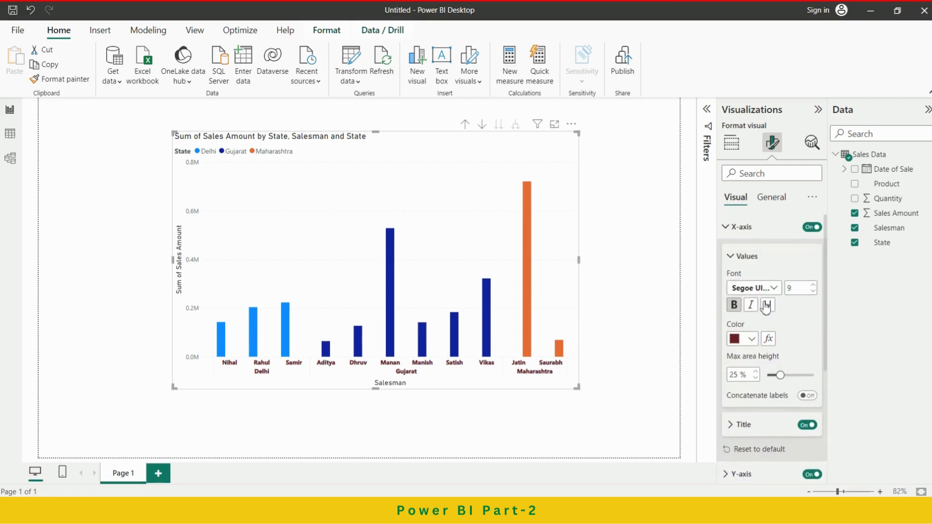
Open the X-axis title settings and switch the title off and back on.
{"action": "left_click", "coordinate": [731, 257]}
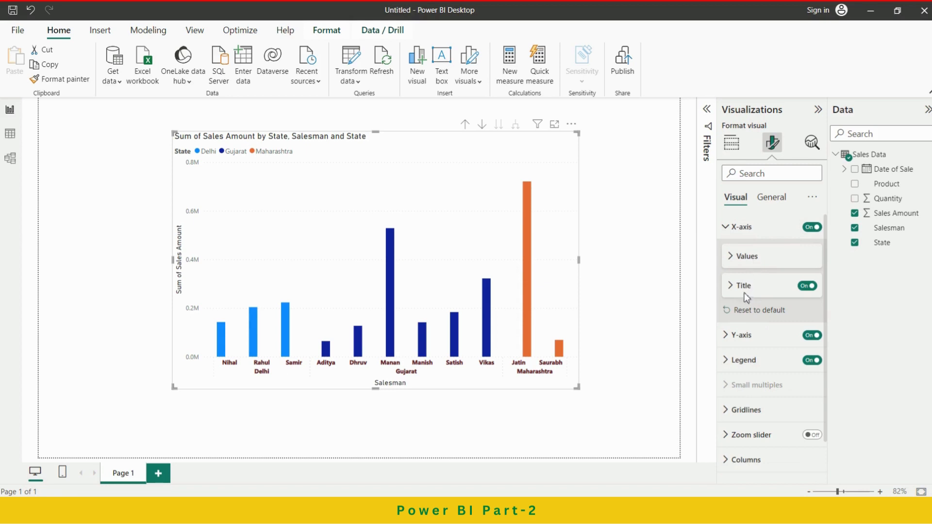
{"action": "left_click", "coordinate": [745, 287]}
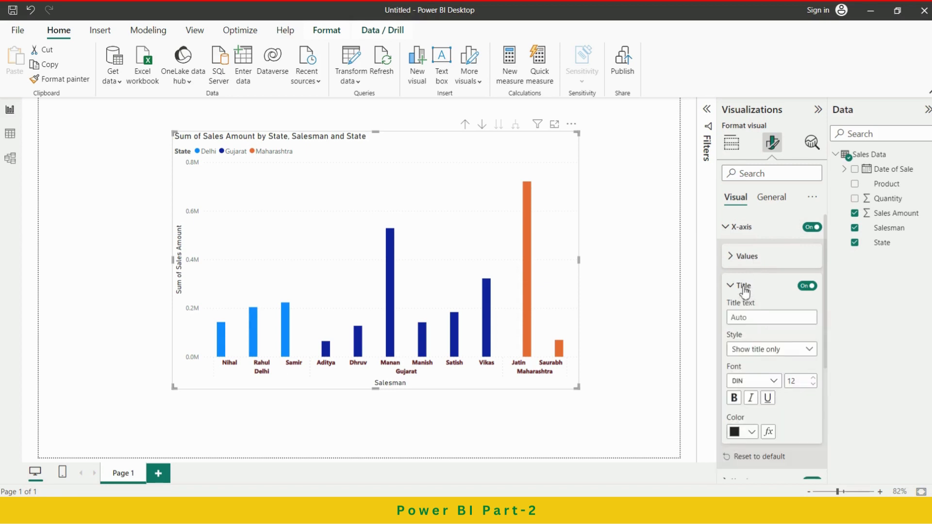
{"action": "left_click", "coordinate": [803, 288]}
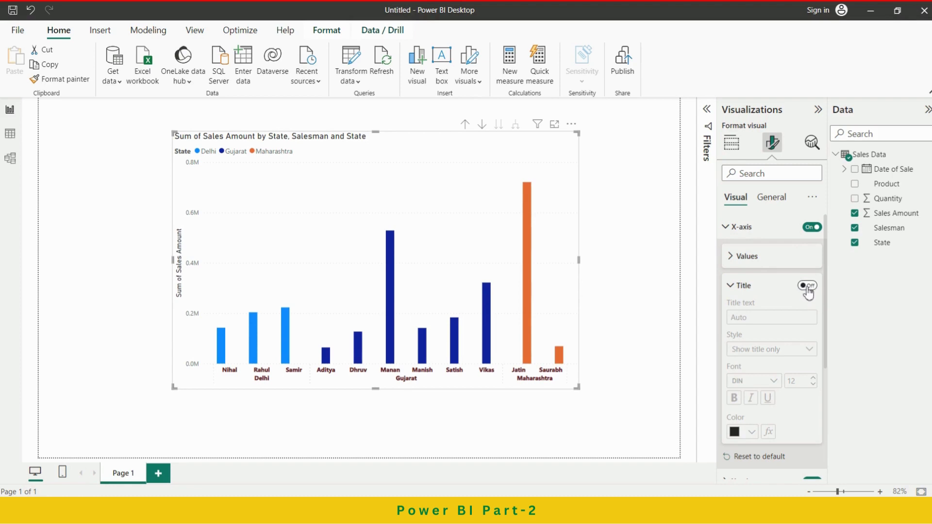
{"action": "left_click", "coordinate": [808, 288]}
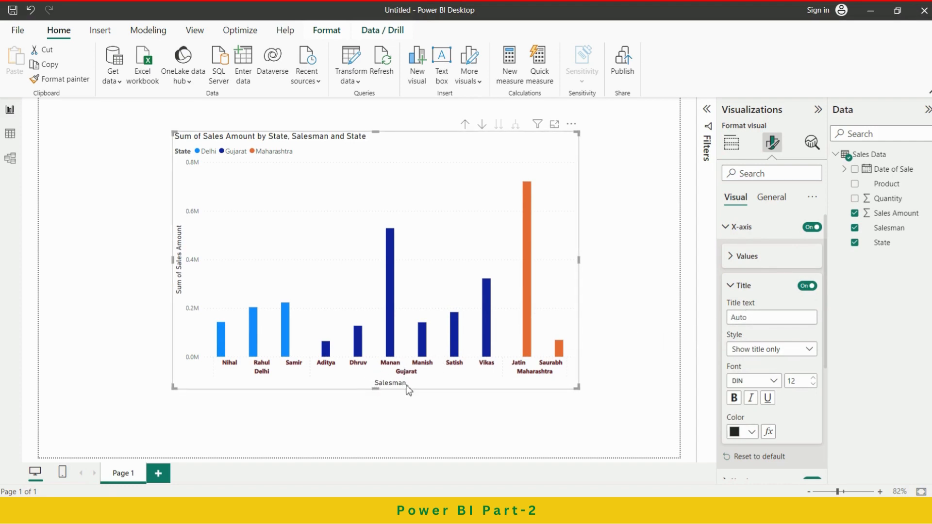
Set the X-axis title text to "Statewise - salesmen".
{"action": "left_click", "coordinate": [753, 316]}
{"action": "type", "text": "Statewise - salesmen"}
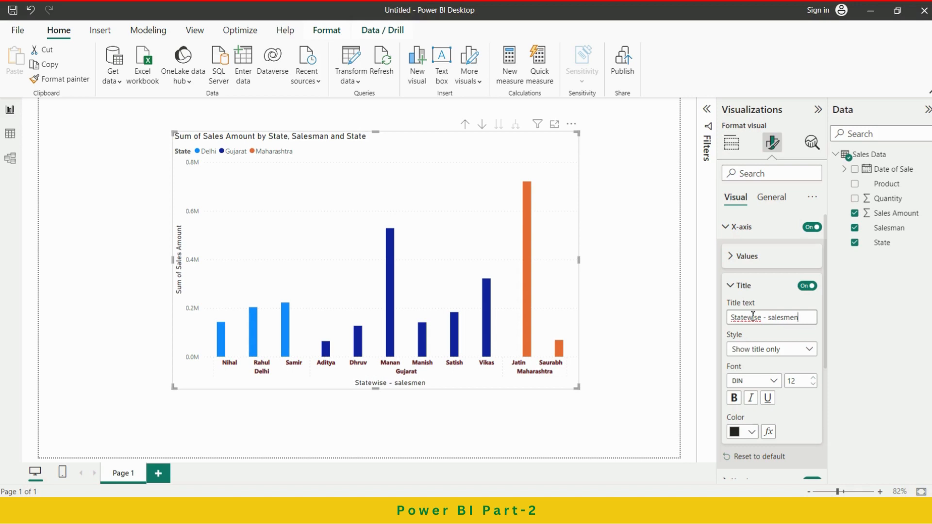
{"action": "left_click", "coordinate": [786, 303]}
Format the X-axis title in dark blue, bold, at font size 15.
{"action": "left_click", "coordinate": [737, 433]}
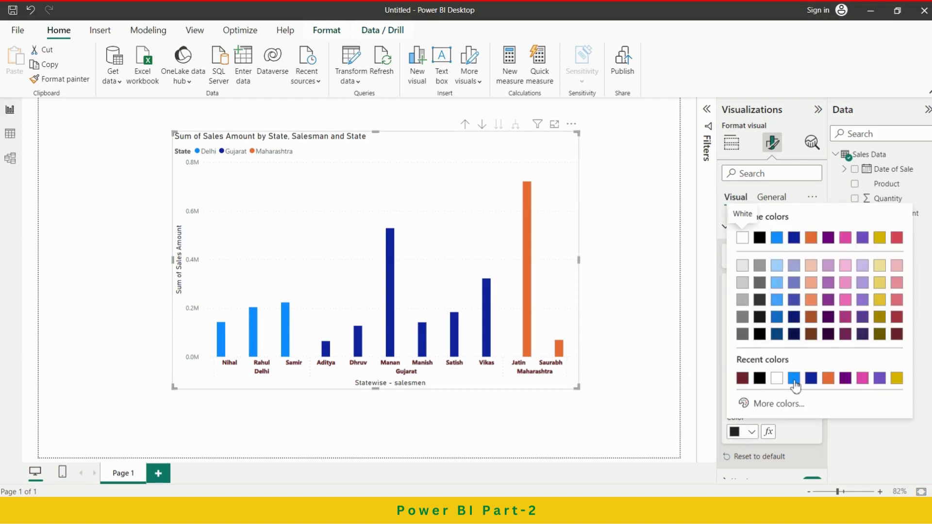
{"action": "left_click", "coordinate": [811, 378]}
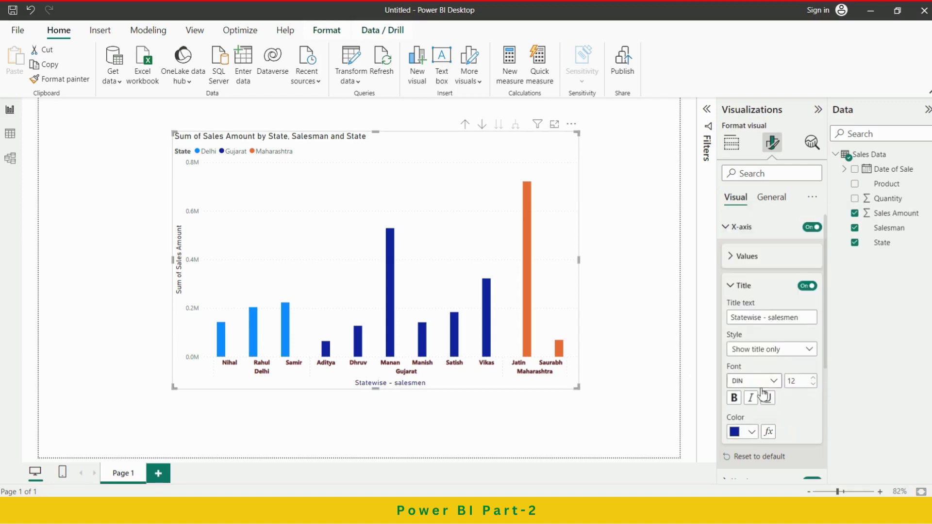
{"action": "left_click", "coordinate": [736, 399]}
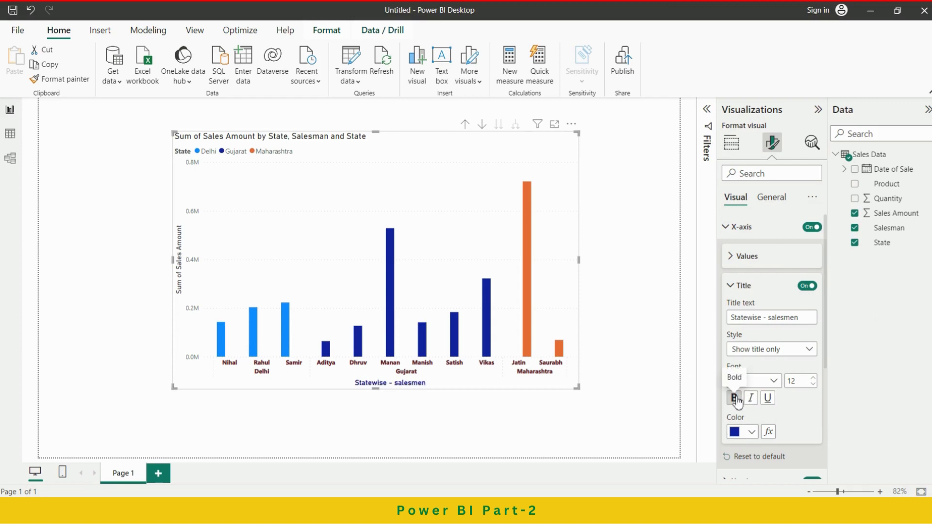
{"action": "left_click", "coordinate": [814, 379]}
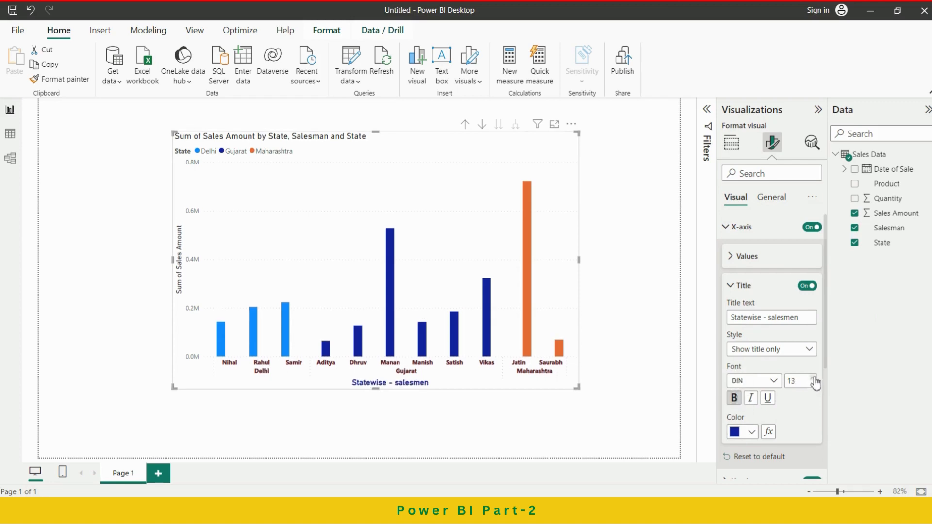
{"action": "left_click", "coordinate": [814, 378]}
{"action": "left_click", "coordinate": [814, 378]}
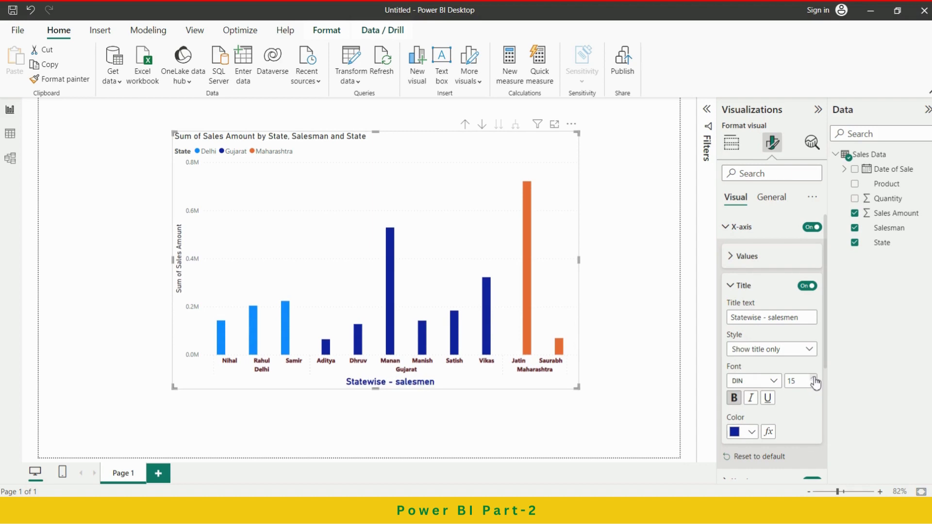
{"action": "left_click", "coordinate": [734, 287]}
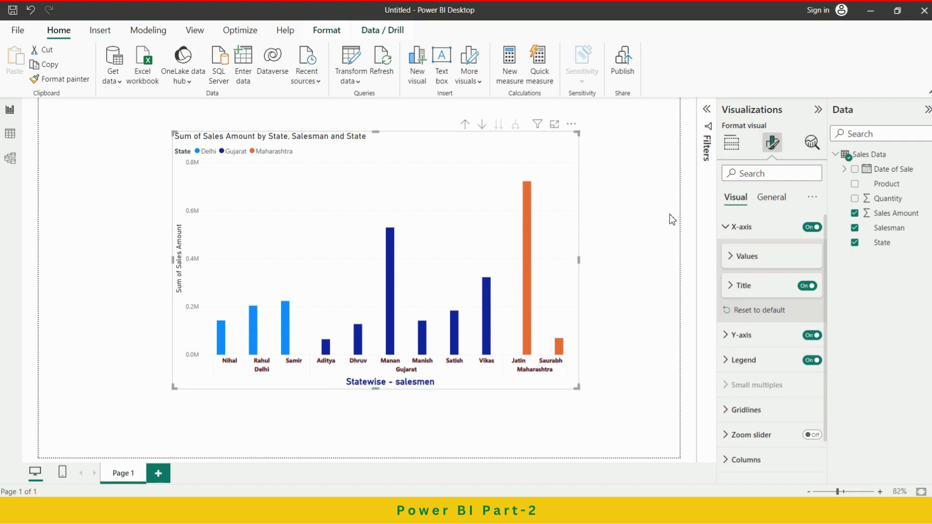
{"action": "left_click", "coordinate": [726, 232]}
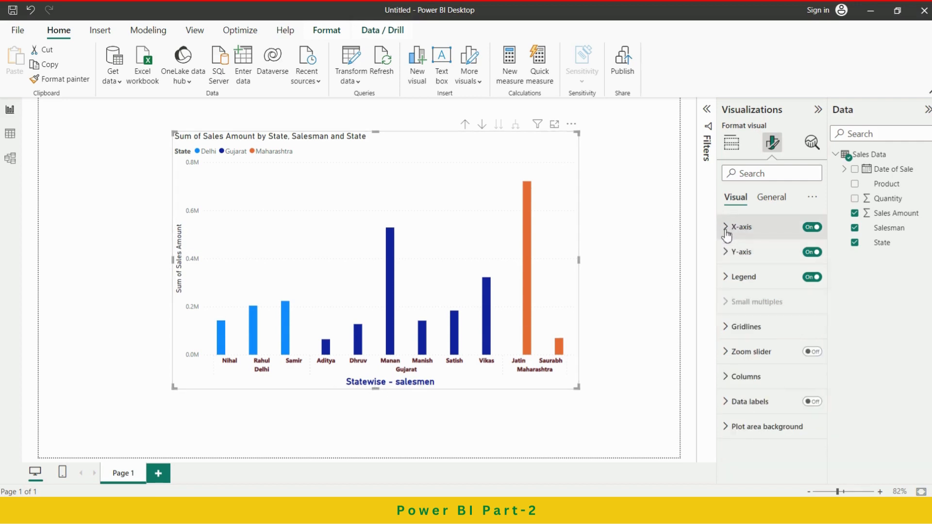
Set the display units of the chart's Y-axis values to Thousands.
{"action": "left_click", "coordinate": [733, 258]}
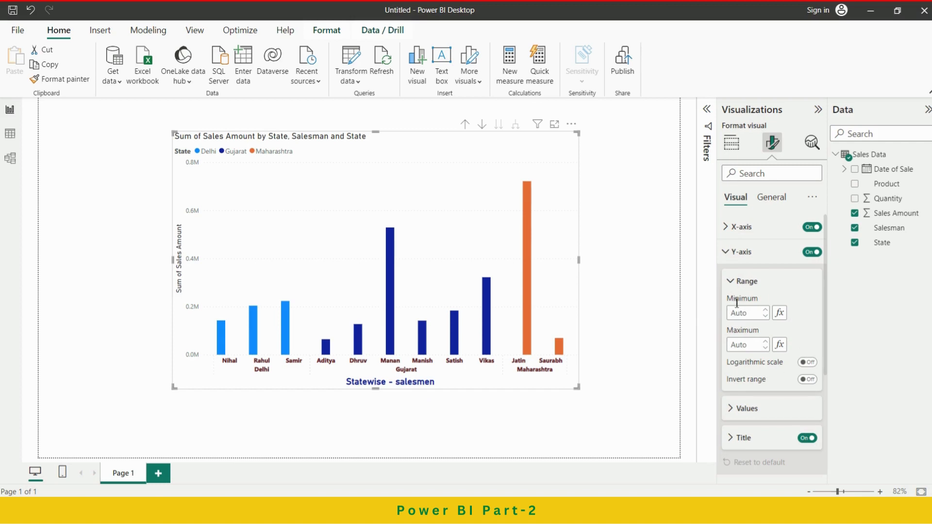
{"action": "left_click", "coordinate": [735, 282]}
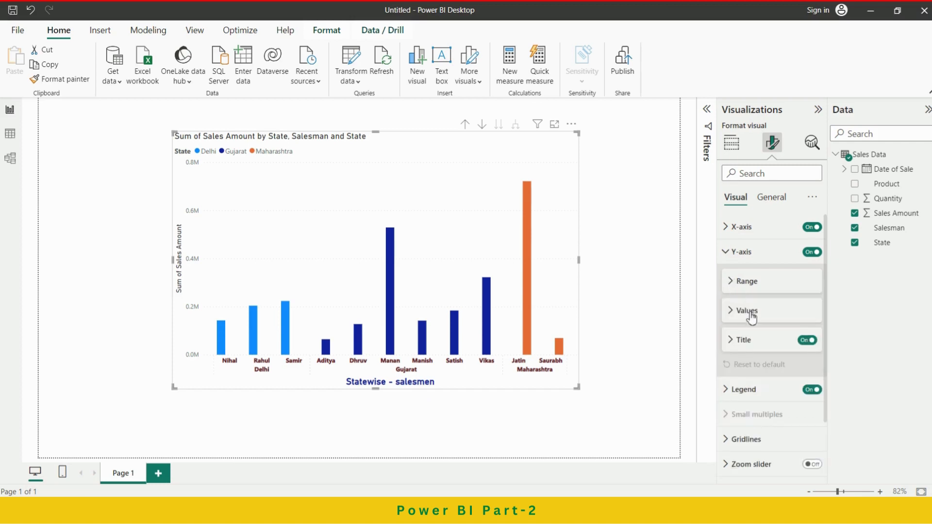
{"action": "left_click", "coordinate": [750, 314]}
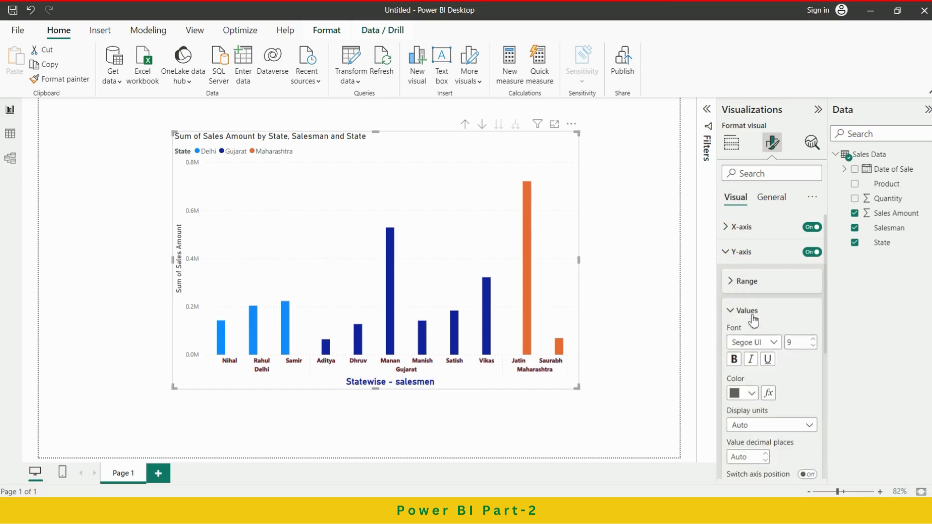
{"action": "left_click", "coordinate": [768, 429]}
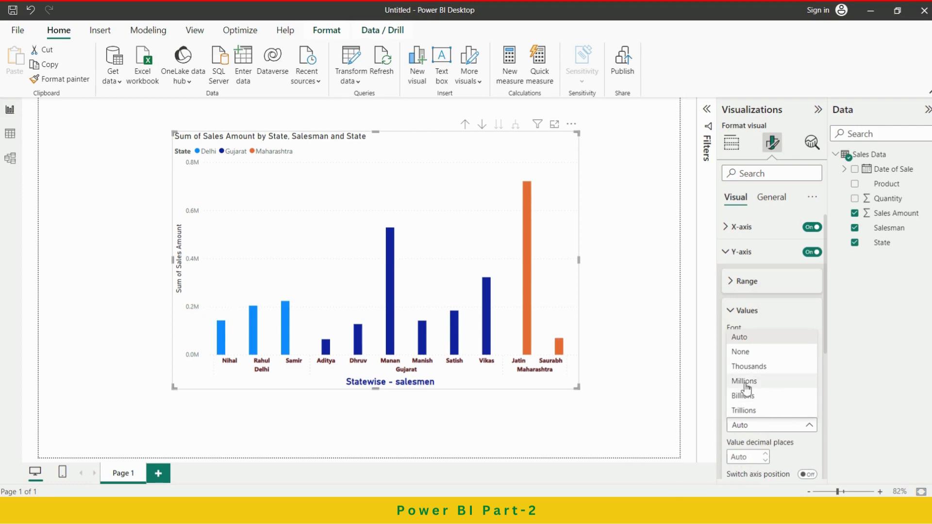
{"action": "left_click", "coordinate": [757, 373]}
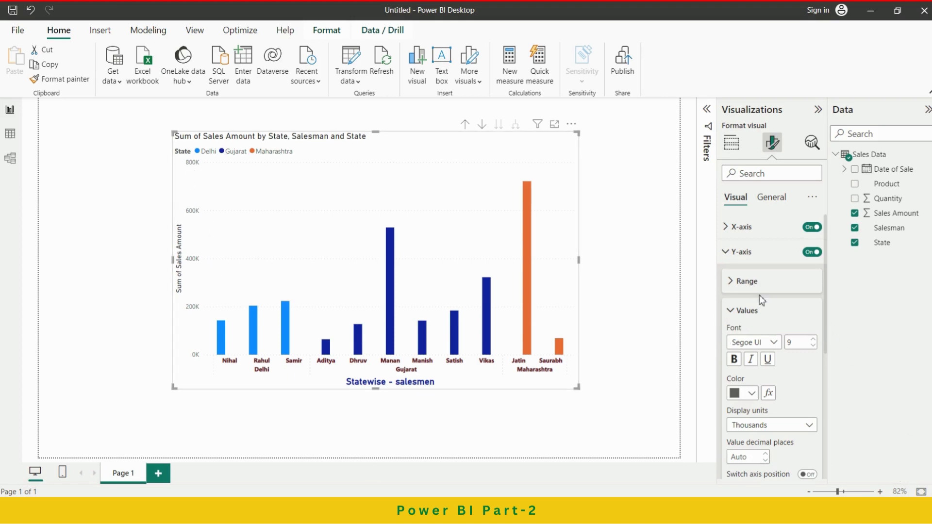
Color the Y-axis values in the darkest shade of the dark blue theme color and make them bold and italic.
{"action": "scroll", "coordinate": [805, 384], "scroll_direction": "down", "scroll_amount": 1}
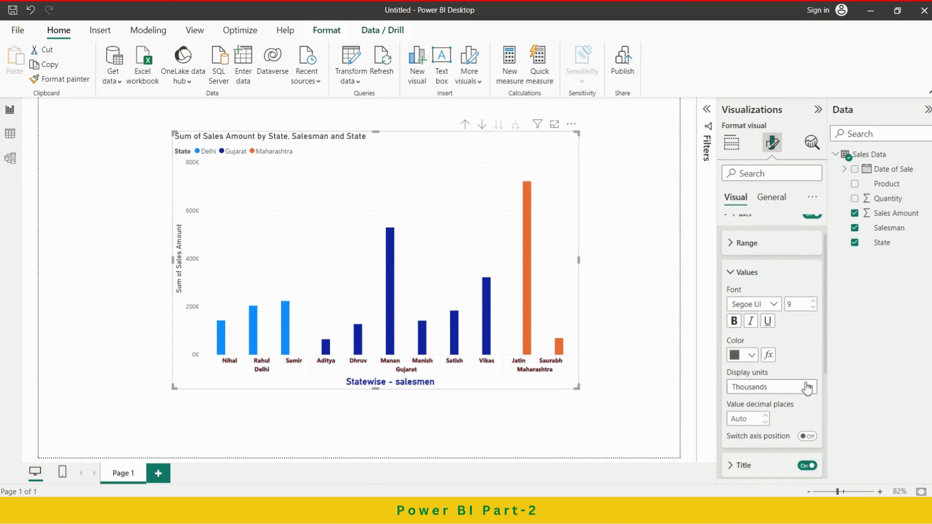
{"action": "left_click", "coordinate": [751, 354]}
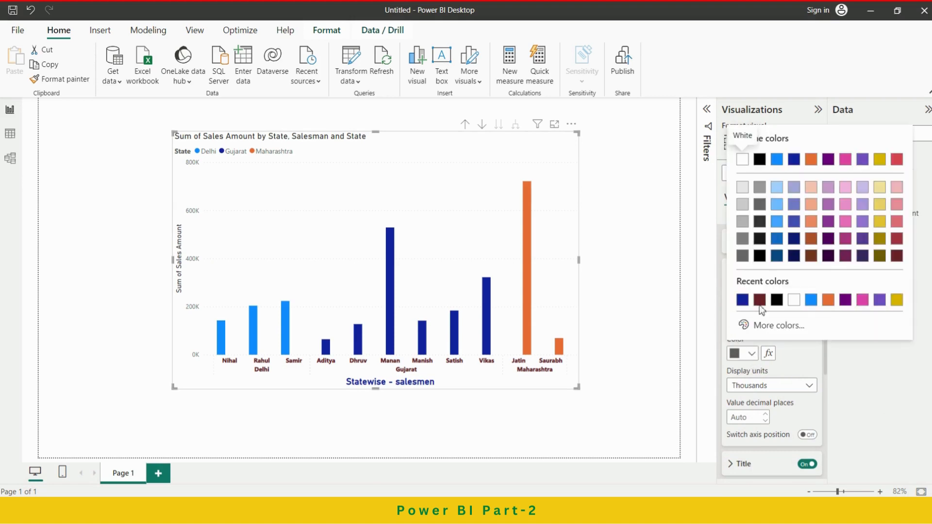
{"action": "left_click", "coordinate": [794, 256]}
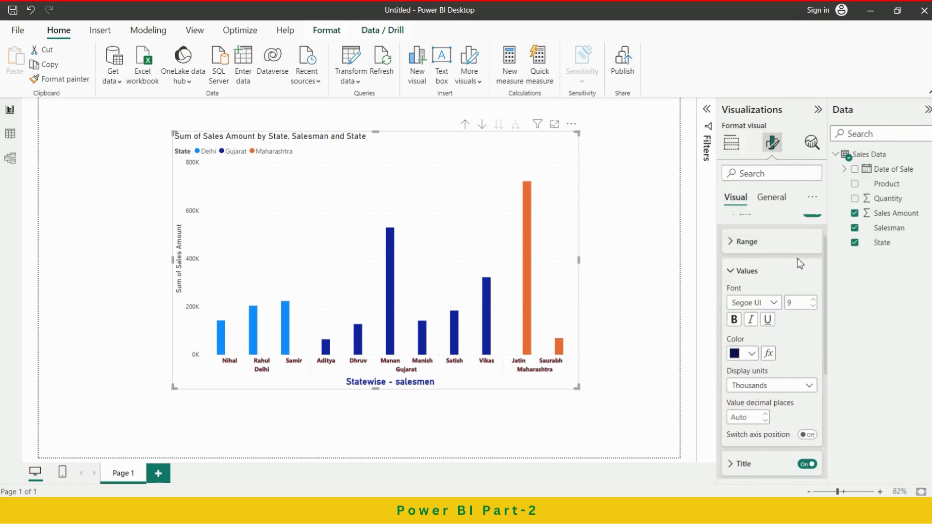
{"action": "left_click", "coordinate": [734, 320]}
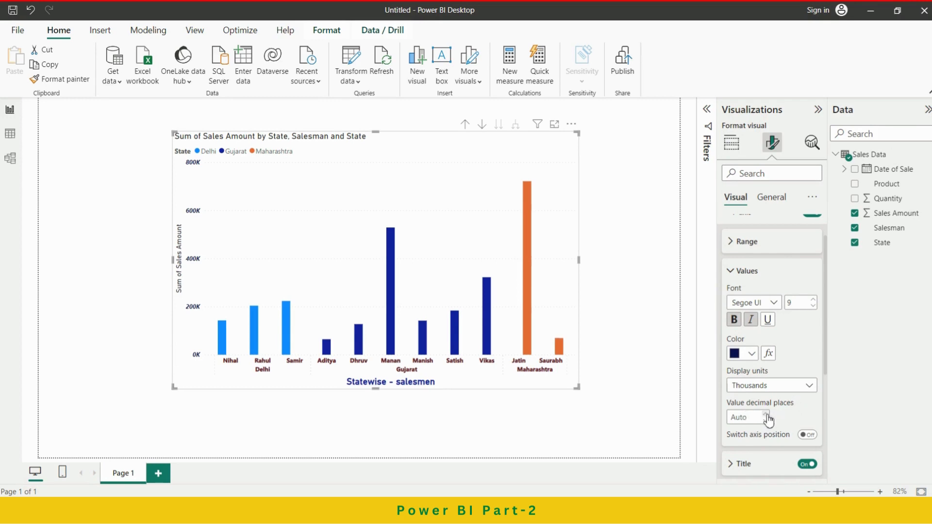
{"action": "left_click", "coordinate": [739, 275]}
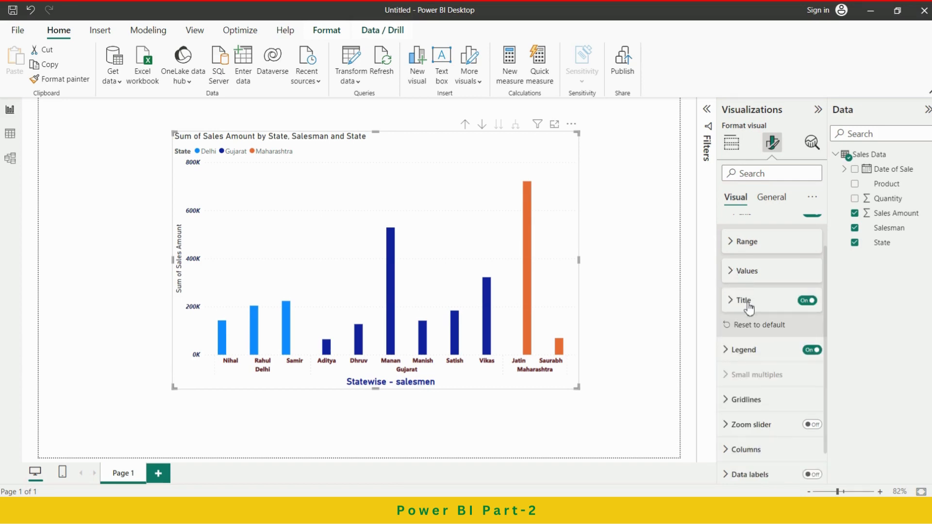
Set the Y-axis title text to "Sales in thousands", keeping the style Show title only.
{"action": "left_click", "coordinate": [743, 300]}
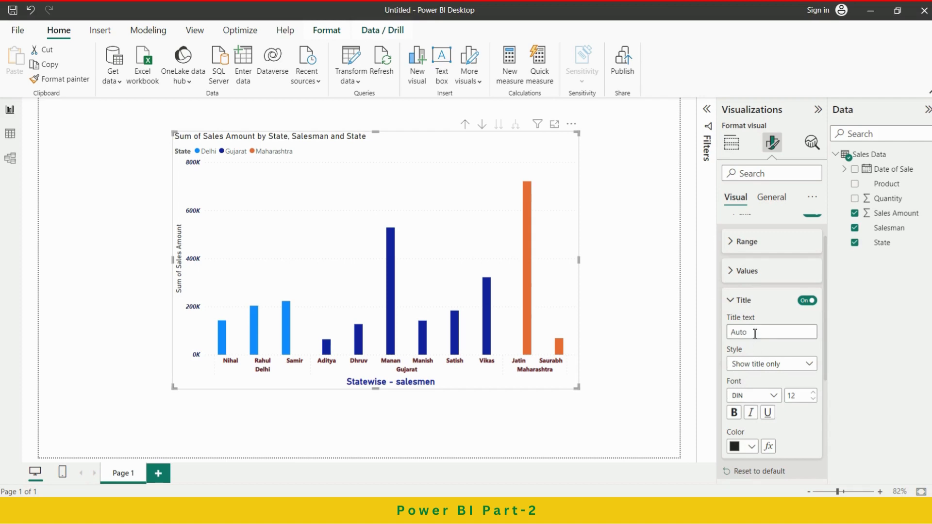
{"action": "left_click", "coordinate": [755, 334]}
{"action": "type", "text": "Sales in thousands"}
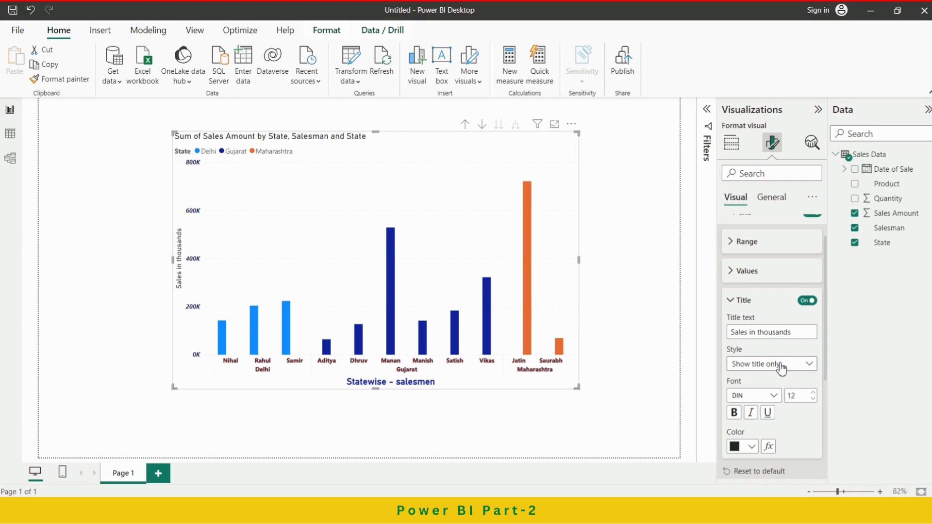
{"action": "left_click", "coordinate": [798, 364]}
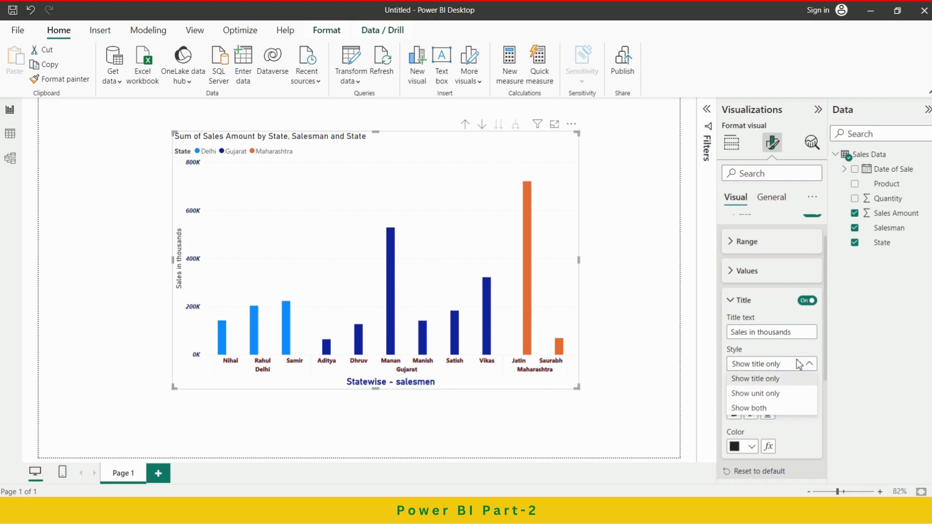
{"action": "left_click", "coordinate": [798, 364]}
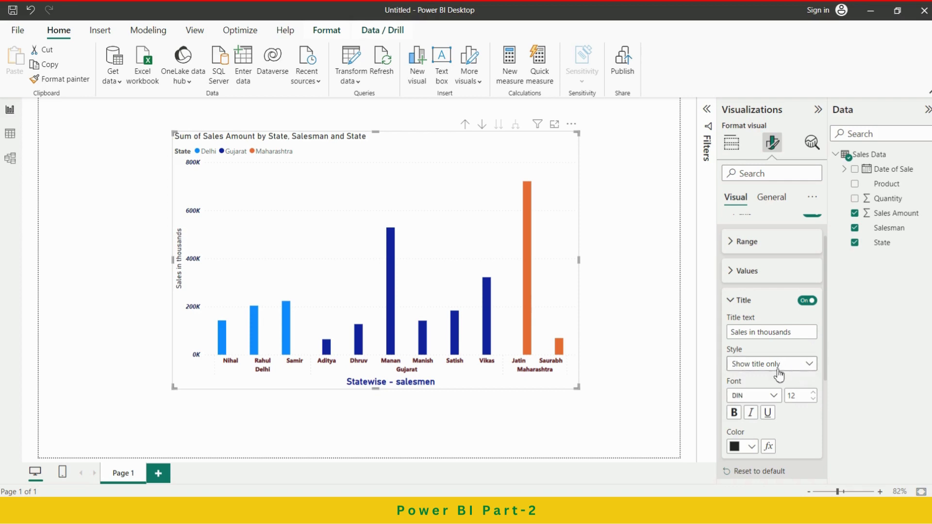
Make the Y-axis title black and bold at font size 14.
{"action": "left_click", "coordinate": [751, 447]}
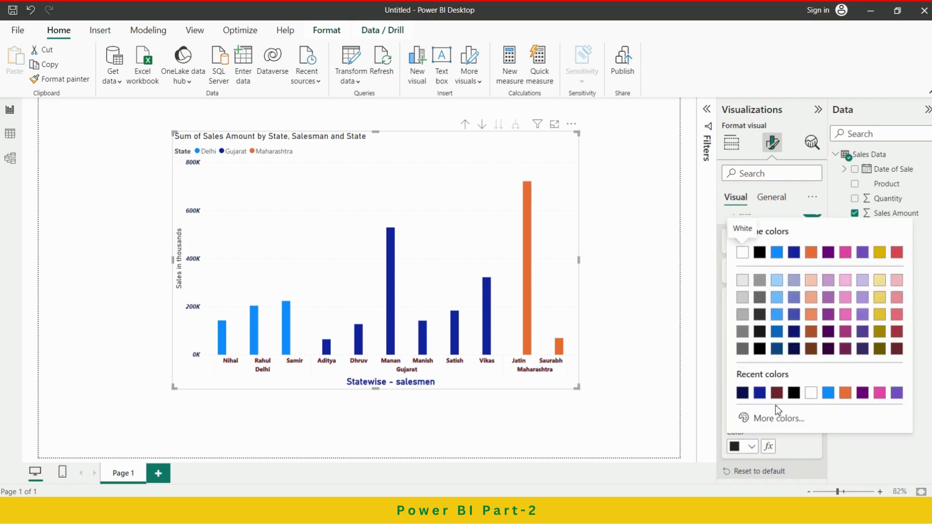
{"action": "left_click", "coordinate": [795, 394]}
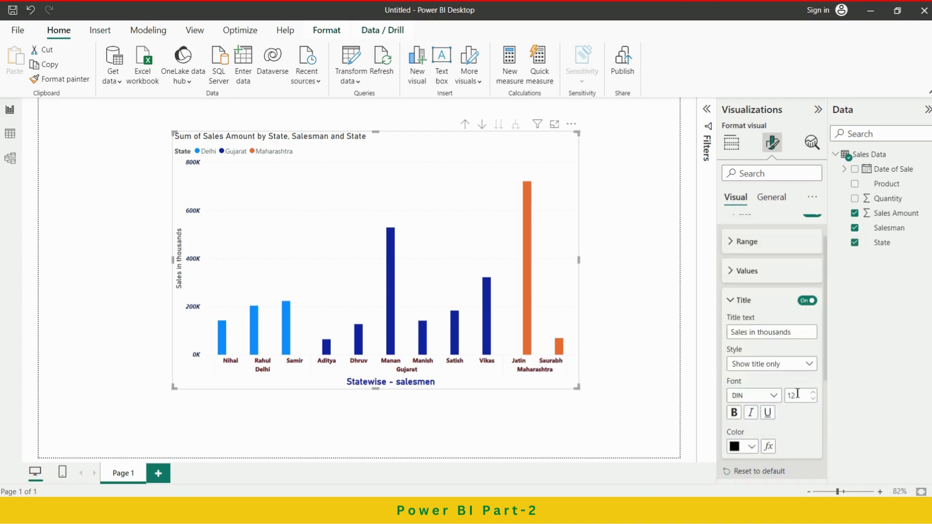
{"action": "left_click", "coordinate": [734, 413]}
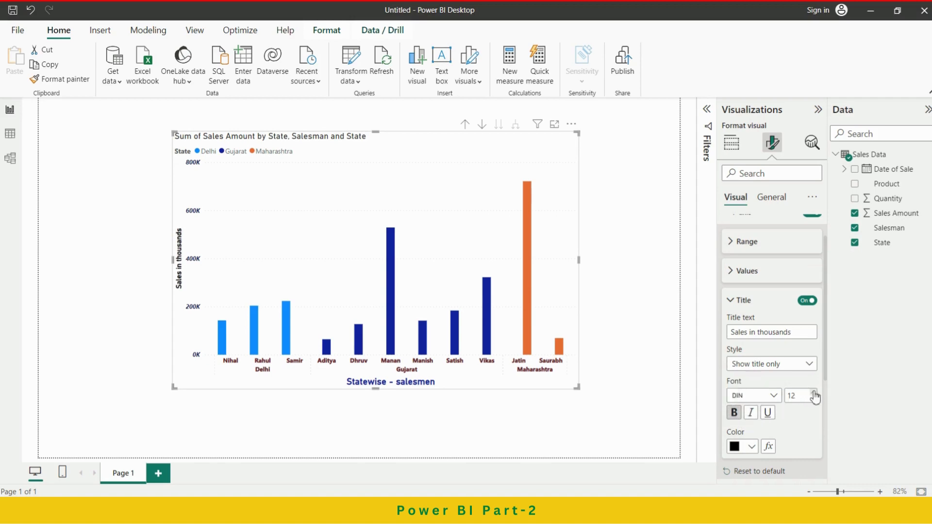
{"action": "left_click", "coordinate": [813, 393]}
{"action": "left_click", "coordinate": [813, 392]}
Change the Y-axis title's font to Arial Black and its size to 12.
{"action": "left_click", "coordinate": [776, 400]}
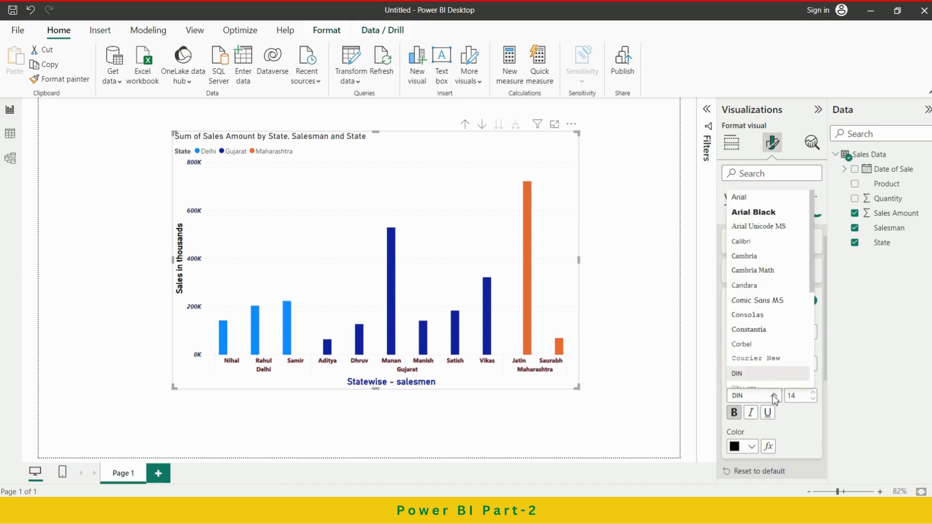
{"action": "left_click", "coordinate": [757, 213]}
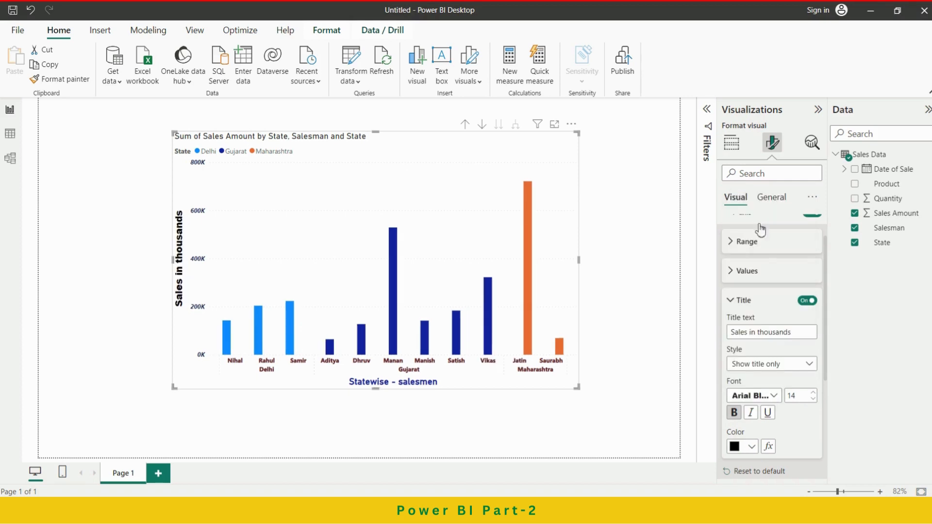
{"action": "left_click", "coordinate": [813, 399]}
{"action": "left_click", "coordinate": [814, 399]}
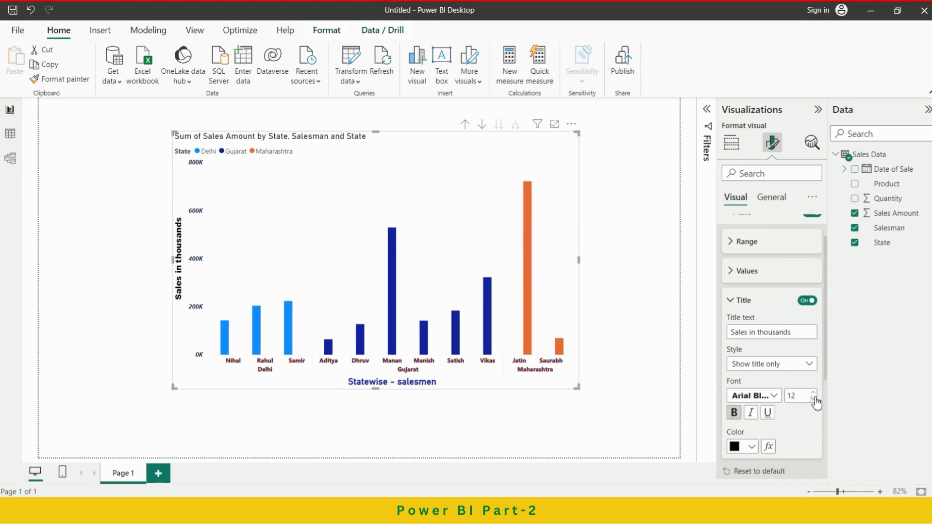
{"action": "left_click", "coordinate": [748, 302]}
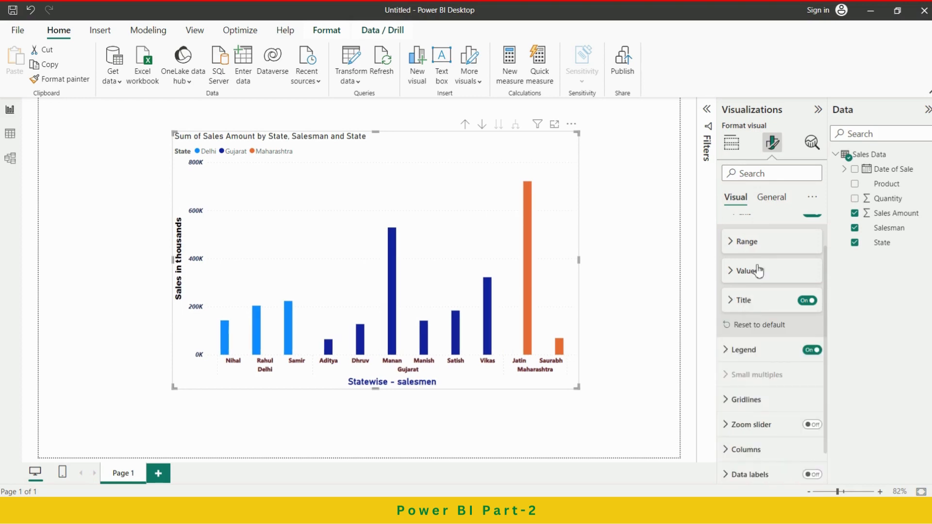
{"action": "scroll", "coordinate": [770, 280], "scroll_direction": "up", "scroll_amount": 1}
{"action": "left_click", "coordinate": [732, 259]}
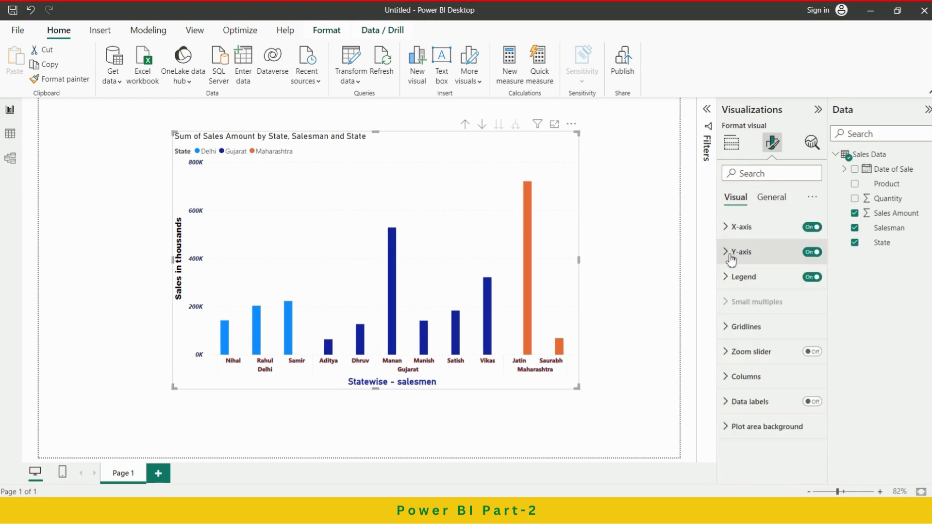
Try the Top center position for the chart's legend and set it to Top right.
{"action": "left_click", "coordinate": [739, 282]}
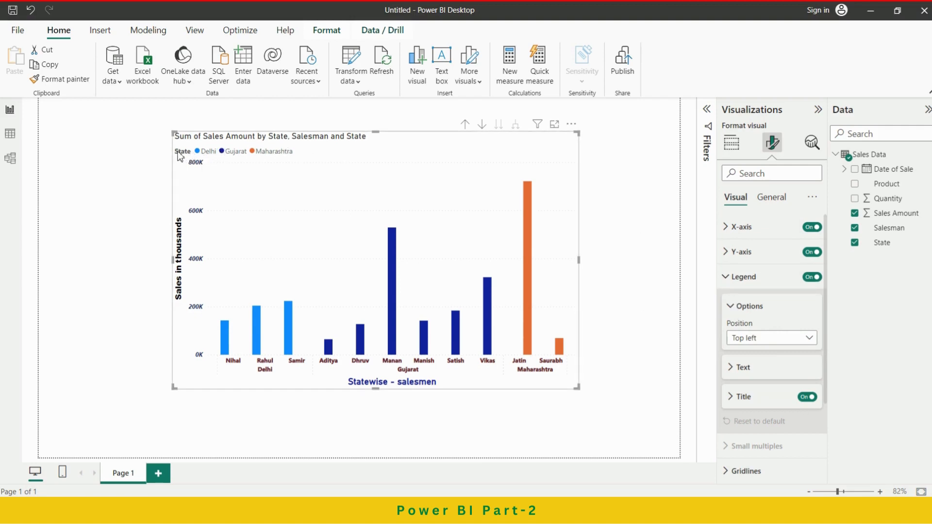
{"action": "left_click", "coordinate": [782, 340]}
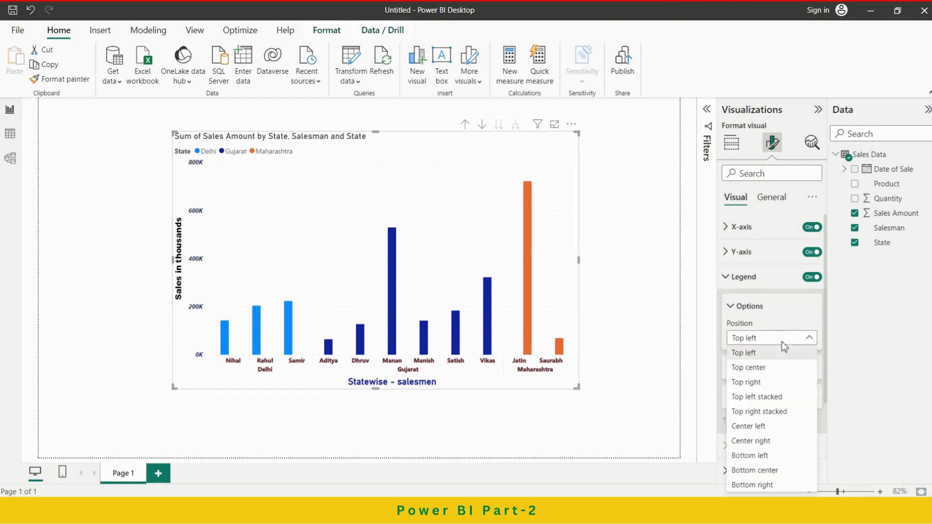
{"action": "left_click", "coordinate": [766, 369]}
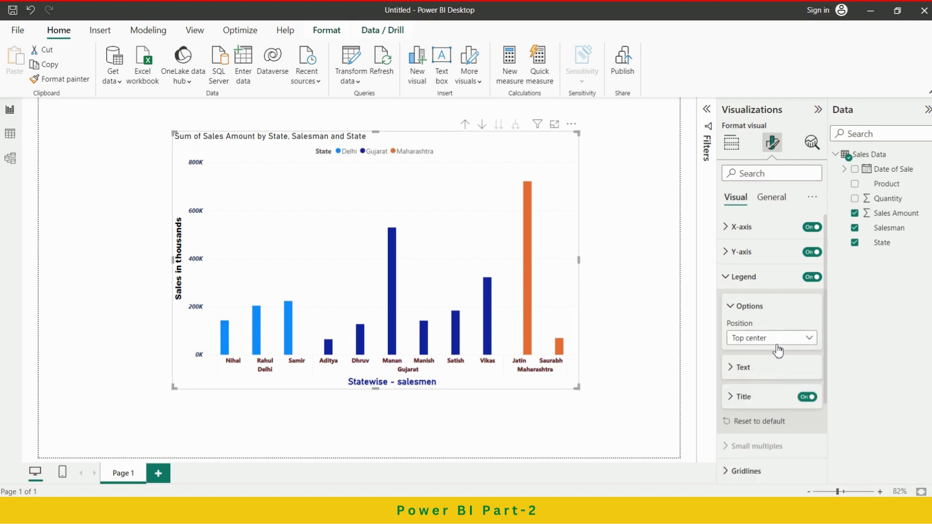
{"action": "left_click", "coordinate": [778, 338]}
{"action": "left_click", "coordinate": [766, 383]}
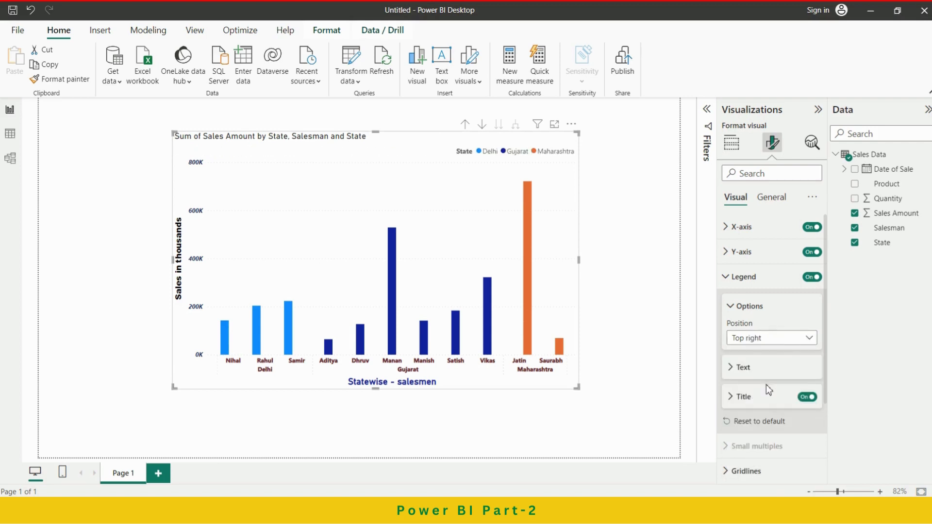
Try the Top left stacked position for the chart's legend and set it to Top center.
{"action": "left_click", "coordinate": [780, 339]}
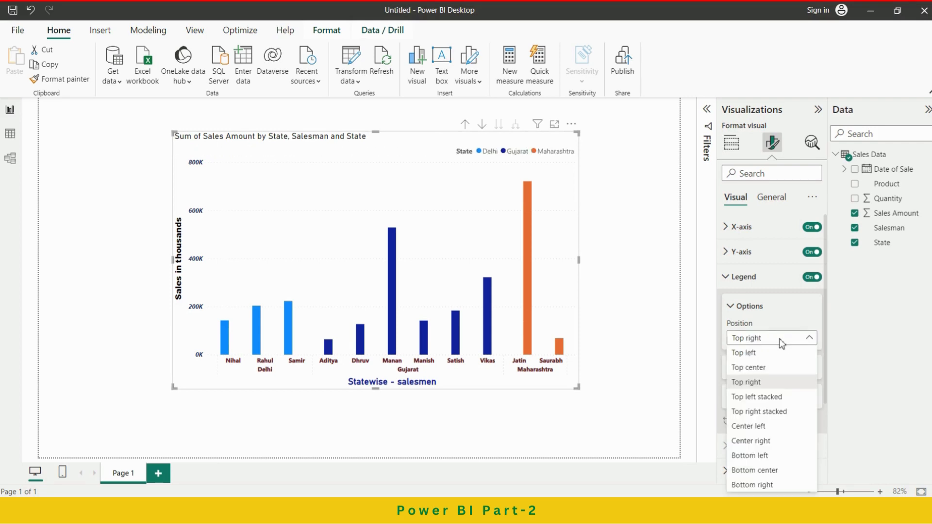
{"action": "left_click", "coordinate": [764, 398]}
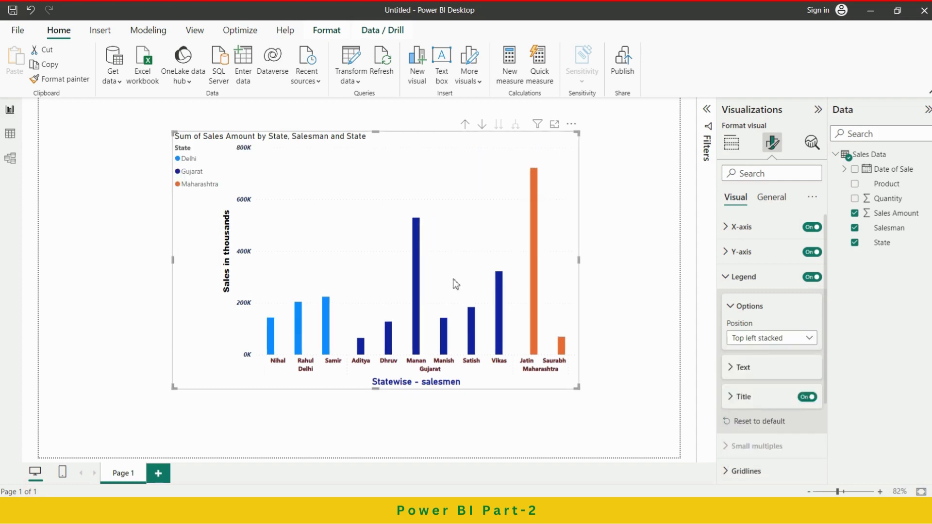
{"action": "left_click", "coordinate": [750, 338]}
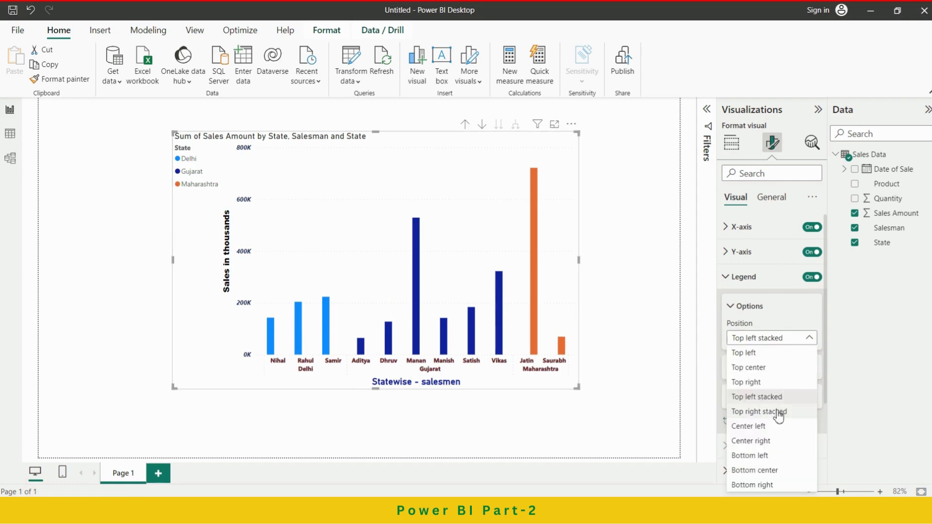
{"action": "left_click", "coordinate": [750, 367]}
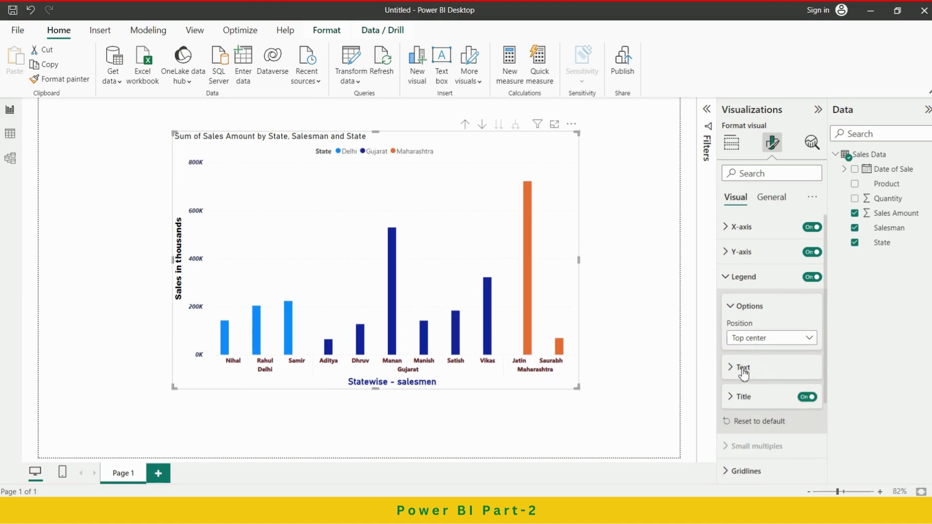
Set the legend text's font to Segoe UI Bold and its color to dark blue.
{"action": "left_click", "coordinate": [743, 372]}
{"action": "scroll", "coordinate": [775, 377], "scroll_direction": "down", "scroll_amount": 1}
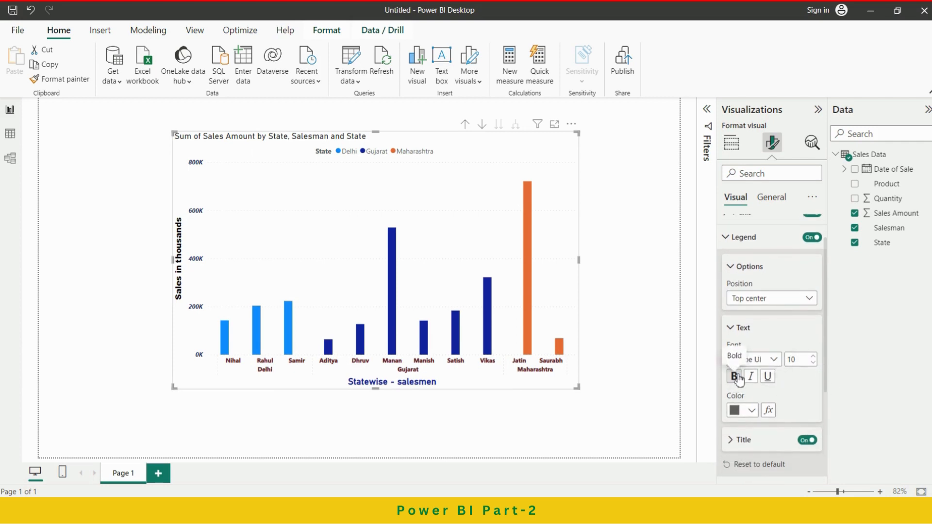
{"action": "left_click", "coordinate": [775, 361]}
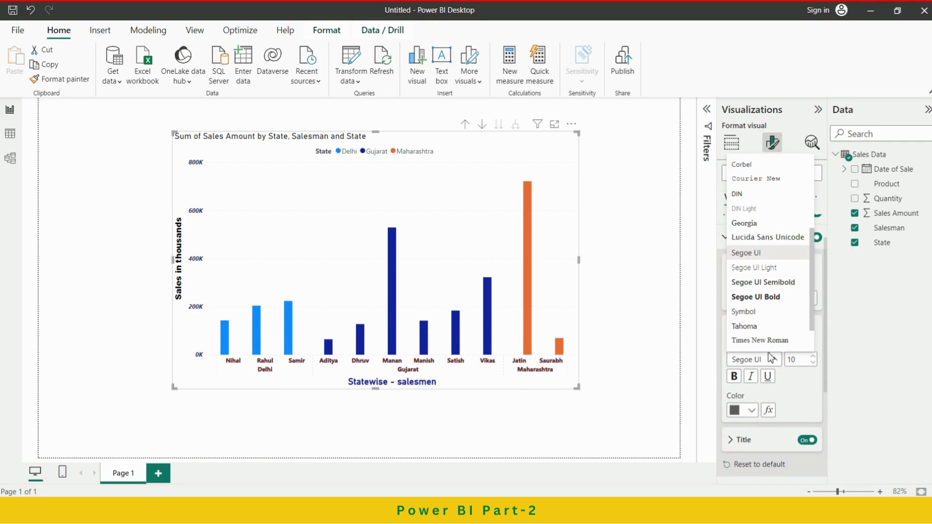
{"action": "left_click", "coordinate": [760, 298]}
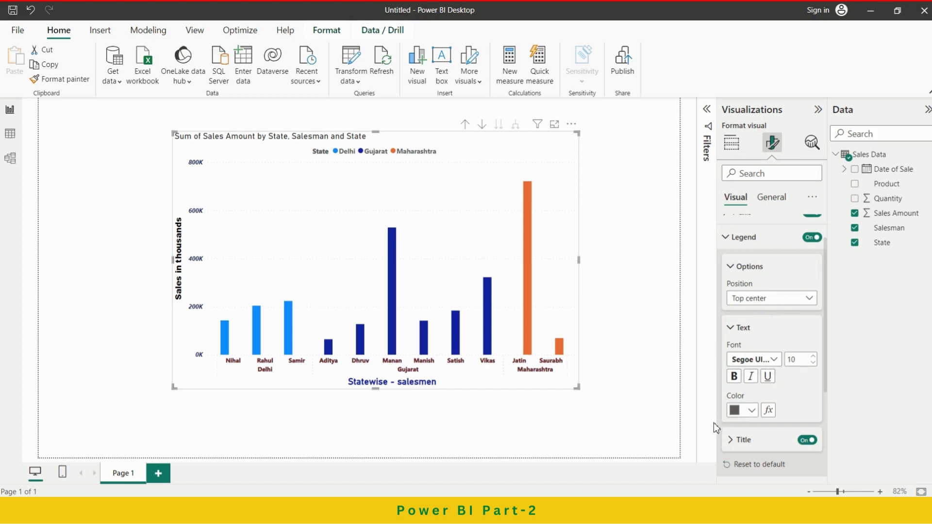
{"action": "left_click", "coordinate": [738, 412]}
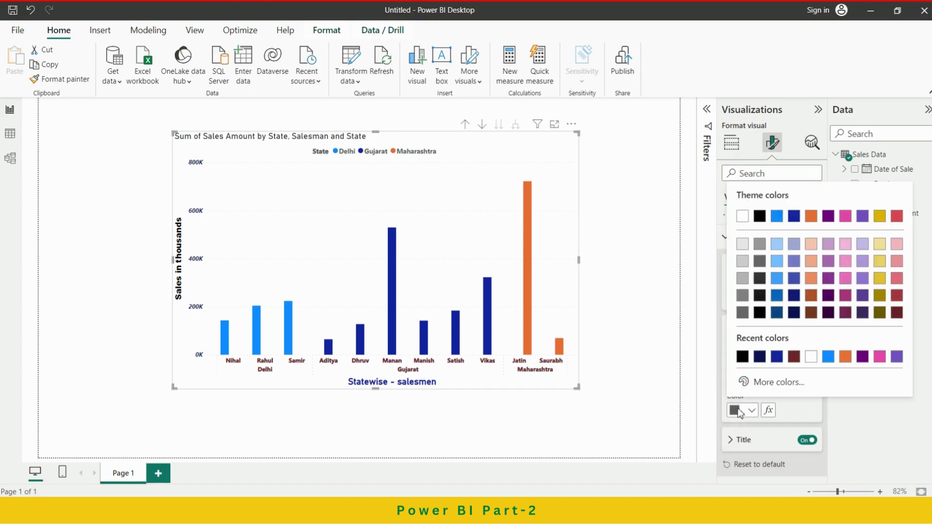
{"action": "left_click", "coordinate": [776, 357]}
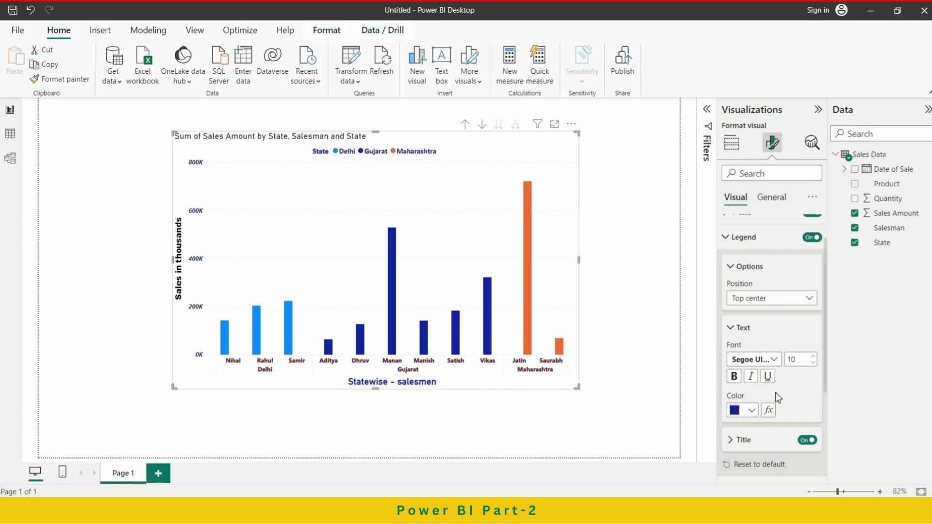
{"action": "left_click", "coordinate": [743, 329]}
Change the legend's title text to "State Names" and keep the legend title turned on.
{"action": "left_click", "coordinate": [746, 361]}
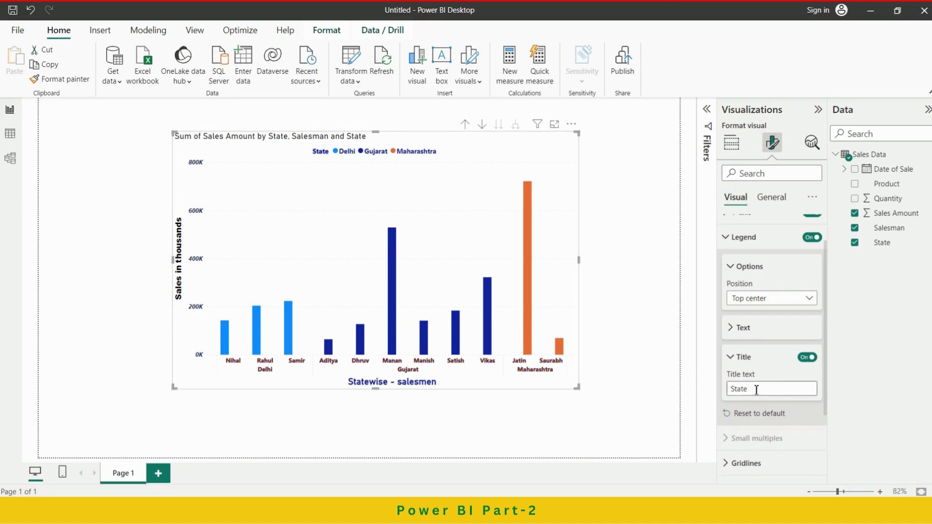
{"action": "left_click_drag", "start_coordinate": [756, 390], "coordinate": [711, 392]}
{"action": "type", "text": "State Names"}
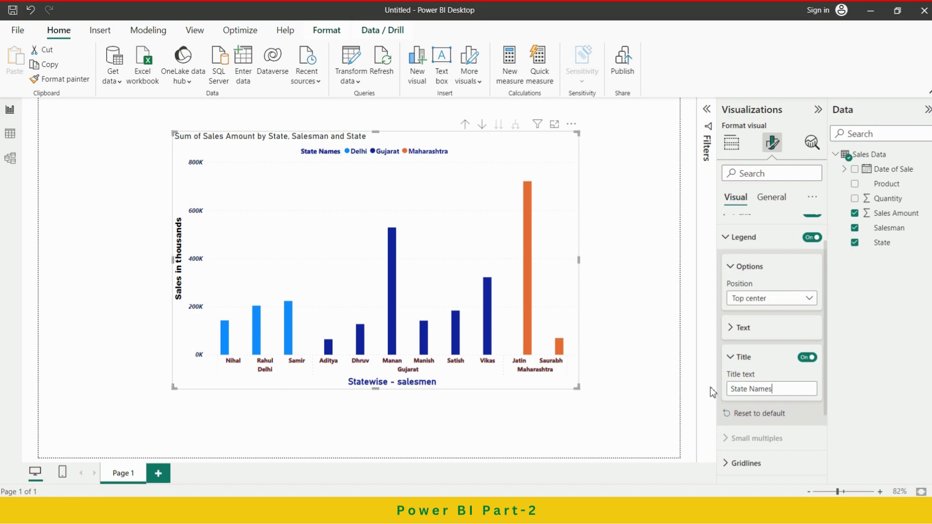
{"action": "left_click", "coordinate": [778, 362]}
{"action": "left_click", "coordinate": [808, 357]}
{"action": "left_click", "coordinate": [809, 358]}
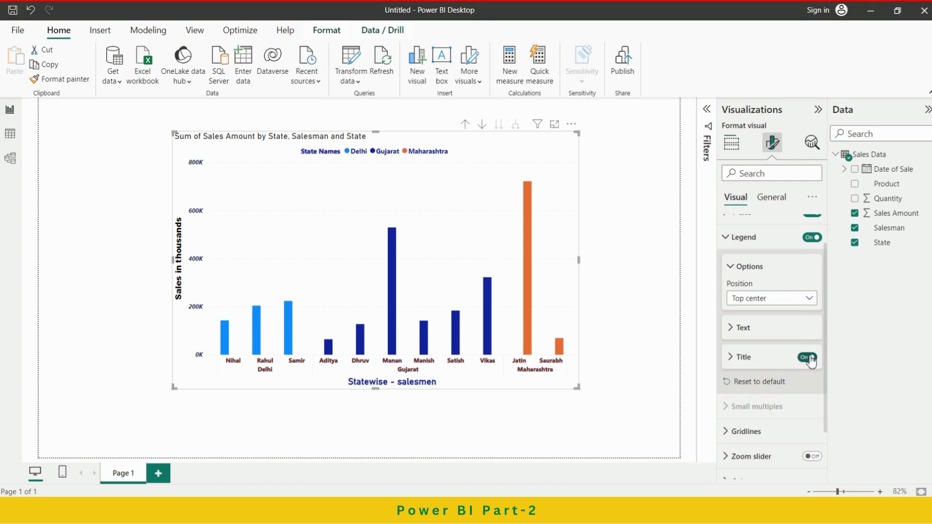
{"action": "left_click", "coordinate": [749, 270]}
{"action": "scroll", "coordinate": [764, 257], "scroll_direction": "up", "scroll_amount": 1}
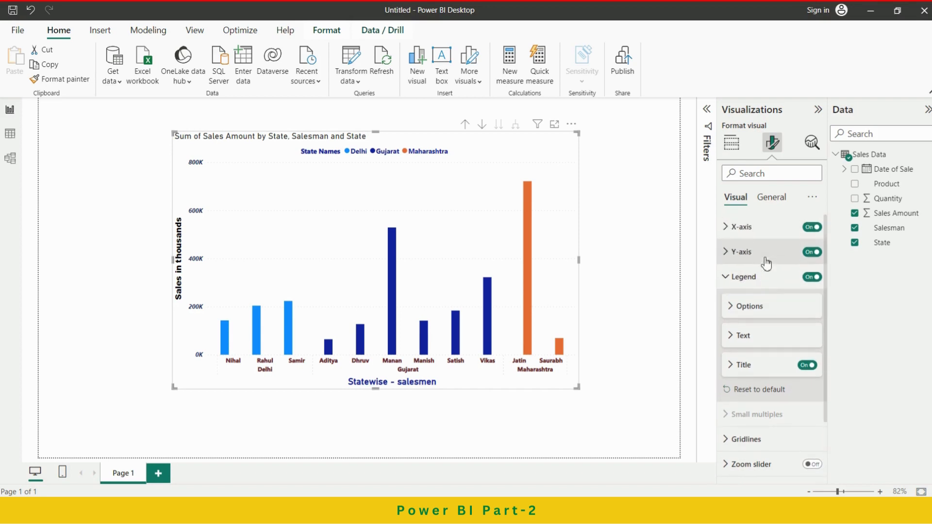
{"action": "left_click", "coordinate": [740, 276]}
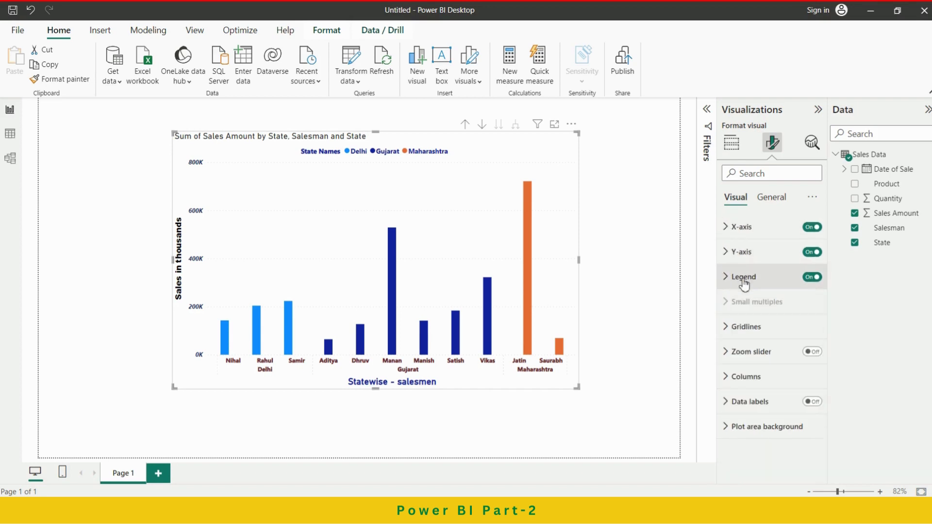
Make the chart's horizontal gridlines black, keeping the Dotted style.
{"action": "left_click", "coordinate": [745, 327]}
{"action": "scroll", "coordinate": [767, 325], "scroll_direction": "down", "scroll_amount": 2}
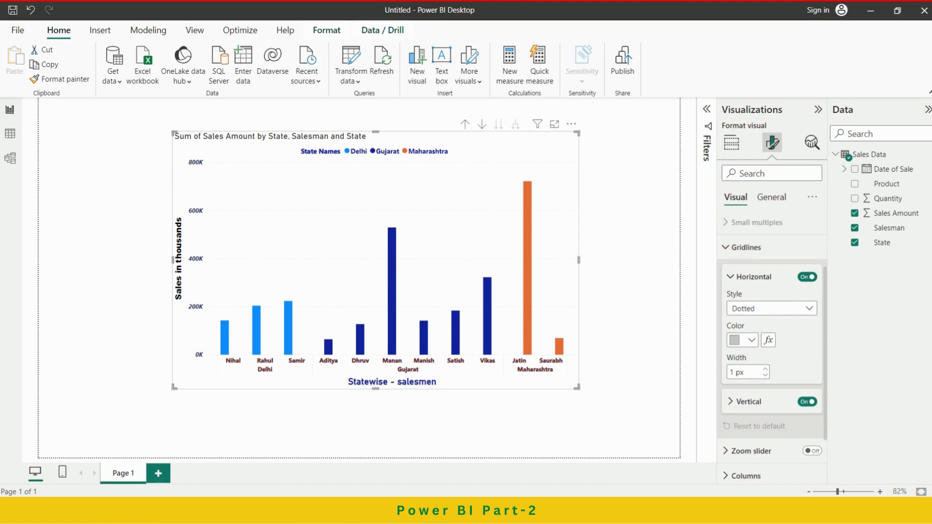
{"action": "left_click", "coordinate": [809, 309]}
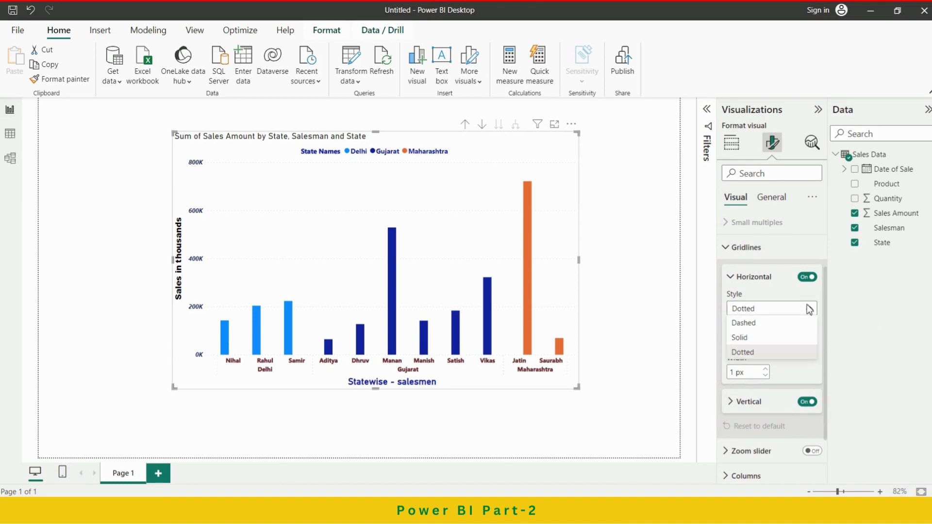
{"action": "left_click", "coordinate": [840, 303]}
{"action": "left_click", "coordinate": [750, 342]}
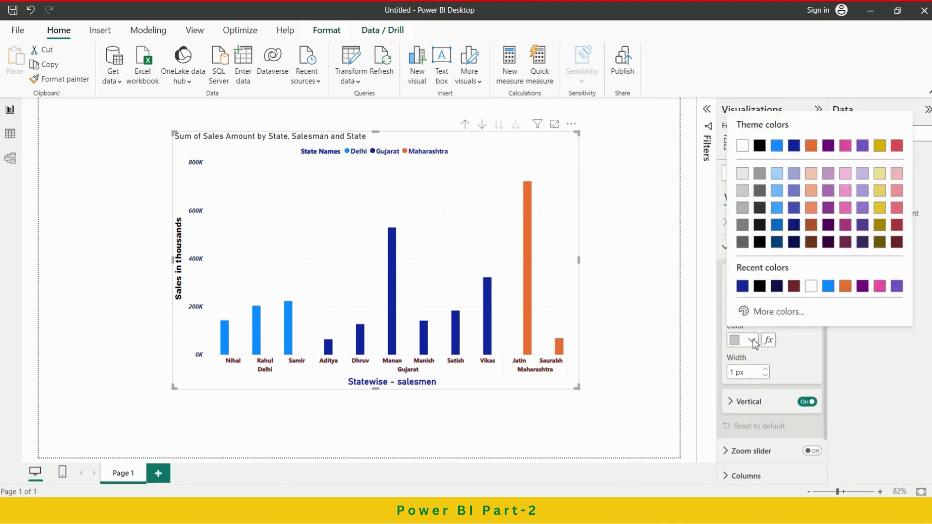
{"action": "left_click", "coordinate": [760, 289]}
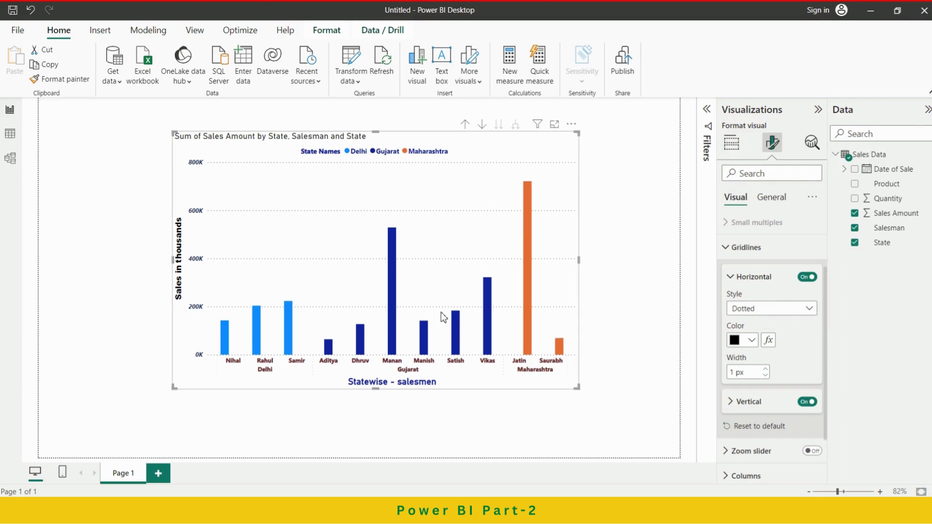
Try a 2 px width and the Solid style on the horizontal gridlines, then restore 1 px and Dotted.
{"action": "left_click", "coordinate": [766, 375]}
{"action": "left_click", "coordinate": [787, 315]}
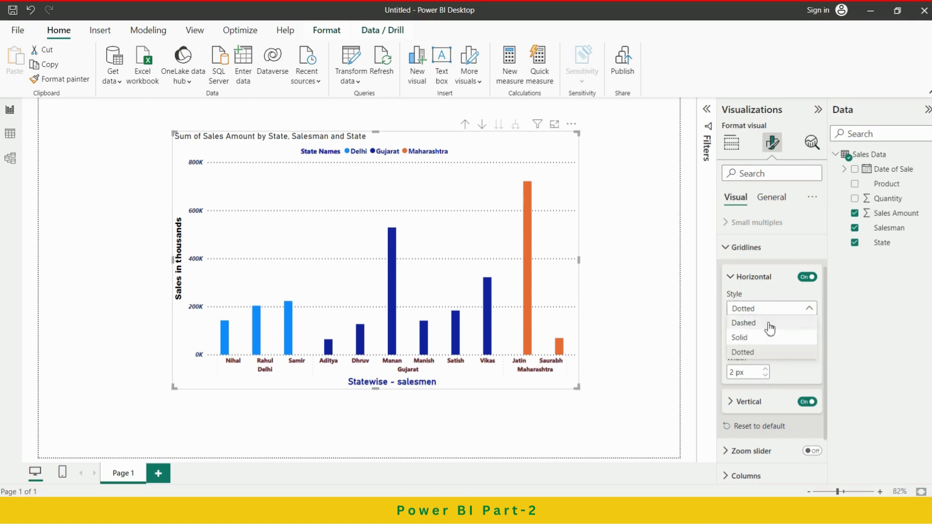
{"action": "left_click", "coordinate": [760, 347]}
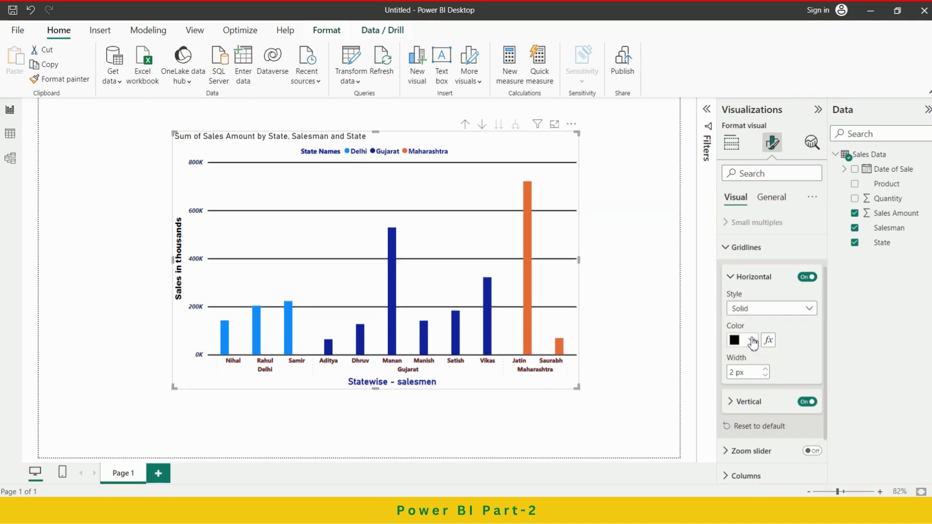
{"action": "left_click", "coordinate": [767, 375]}
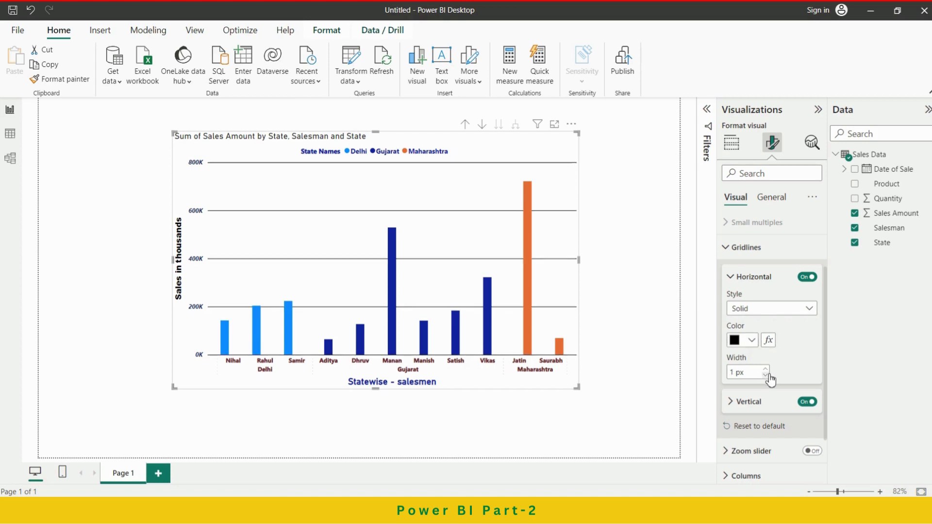
{"action": "left_click", "coordinate": [795, 310]}
{"action": "left_click", "coordinate": [759, 353]}
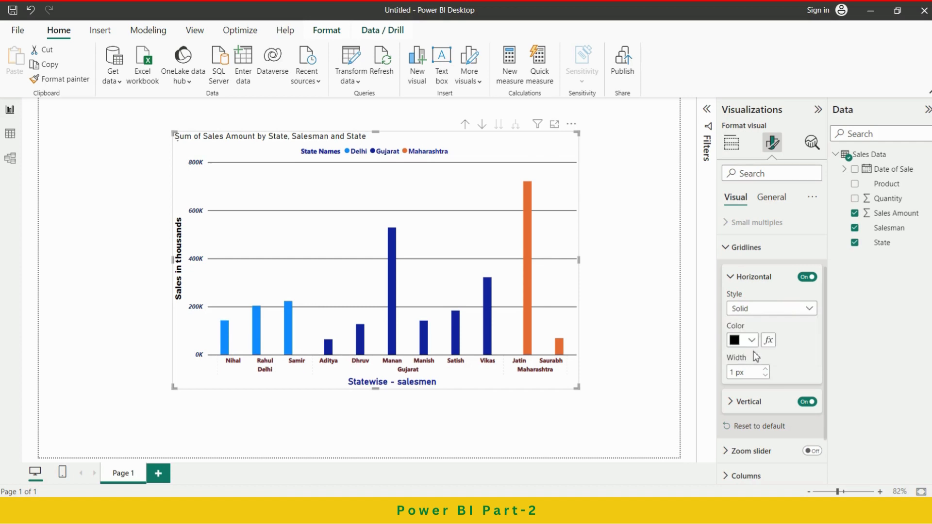
Set the horizontal gridlines' style to Dashed.
{"action": "left_click", "coordinate": [786, 315]}
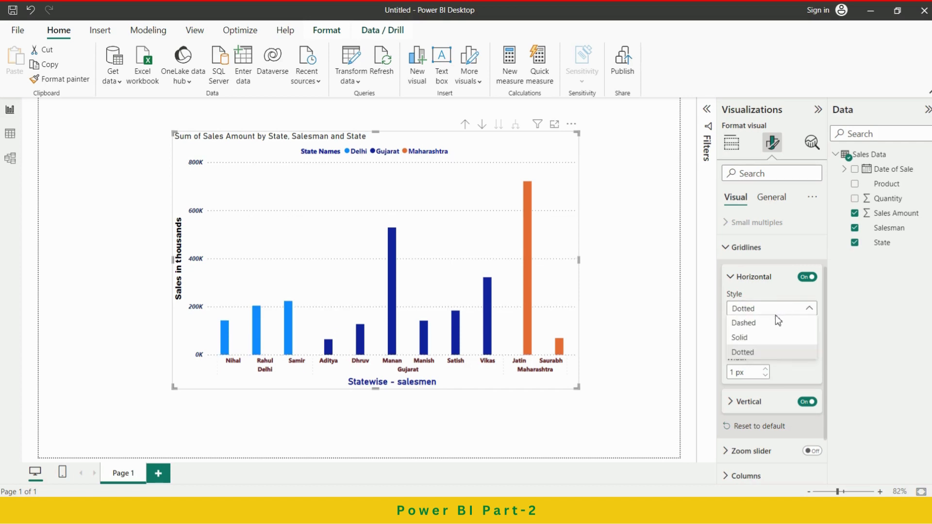
{"action": "left_click", "coordinate": [765, 323]}
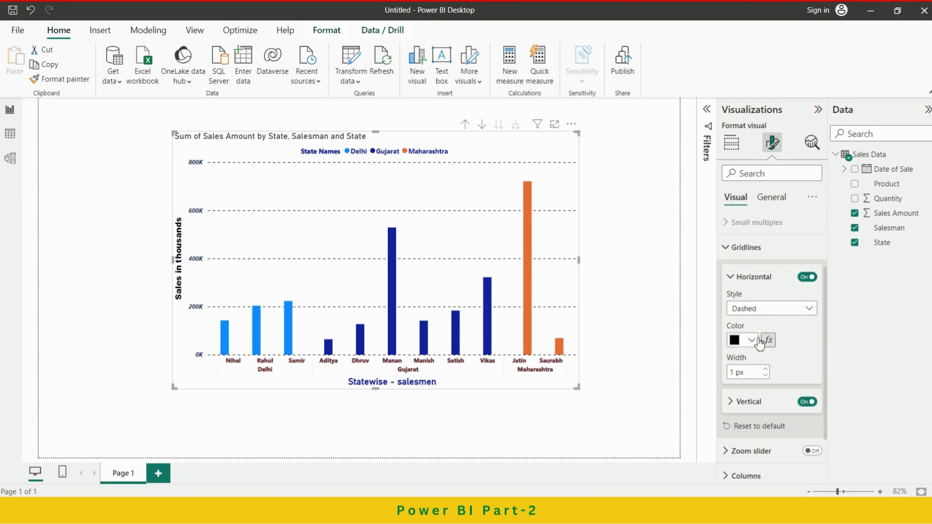
{"action": "left_click", "coordinate": [734, 277]}
Set the vertical gridlines' style to Solid and try a yellow color on them.
{"action": "scroll", "coordinate": [738, 320], "scroll_direction": "up", "scroll_amount": 1}
{"action": "left_click", "coordinate": [734, 349]}
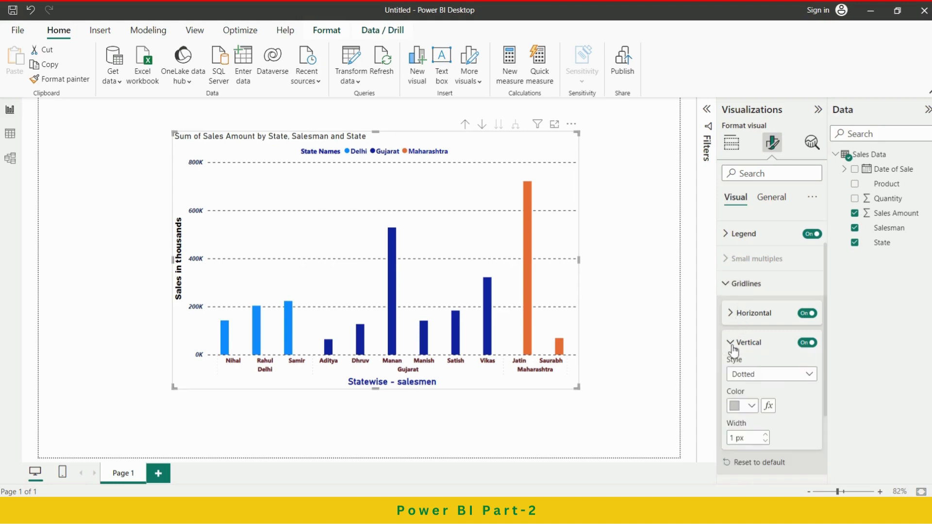
{"action": "left_click", "coordinate": [794, 376]}
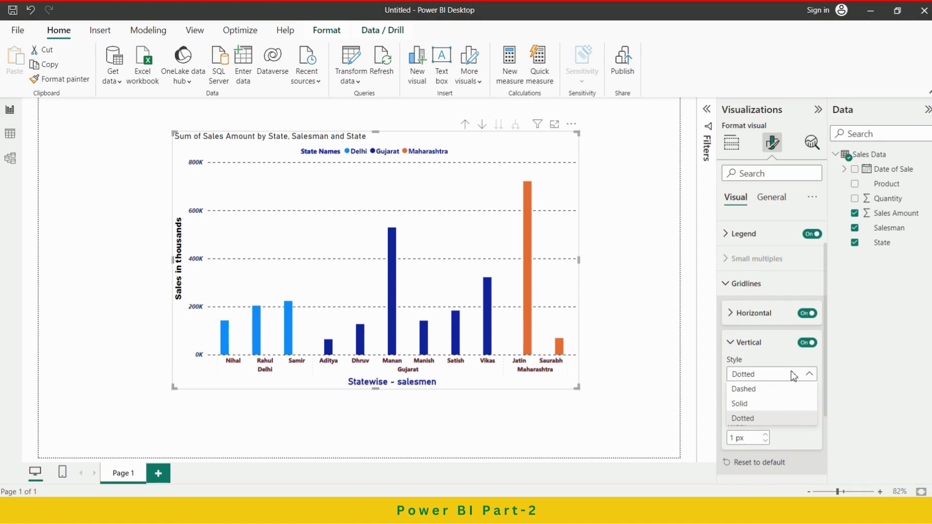
{"action": "left_click", "coordinate": [752, 402]}
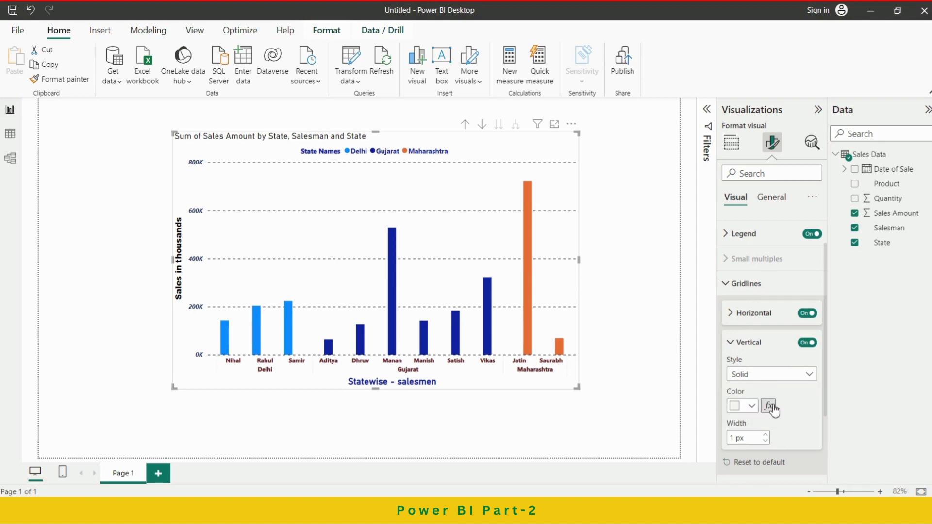
{"action": "left_click", "coordinate": [753, 406]}
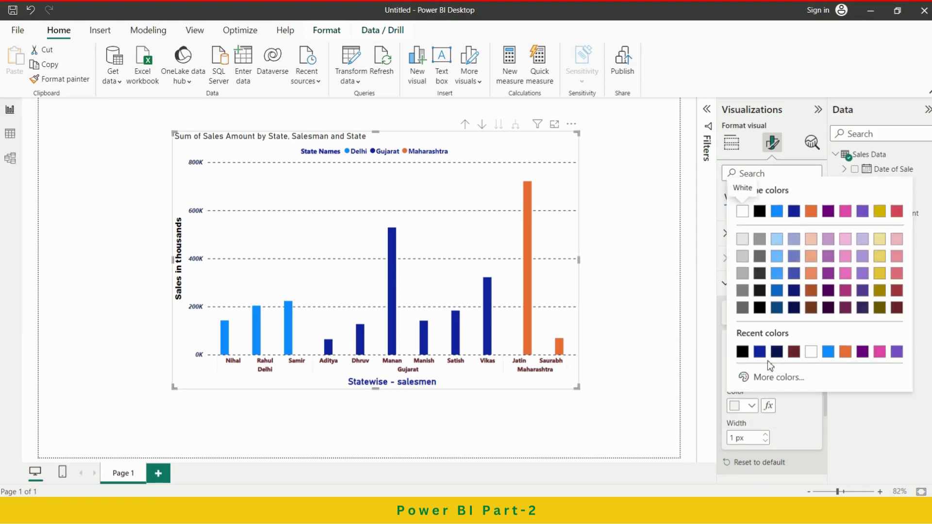
{"action": "left_click", "coordinate": [880, 212]}
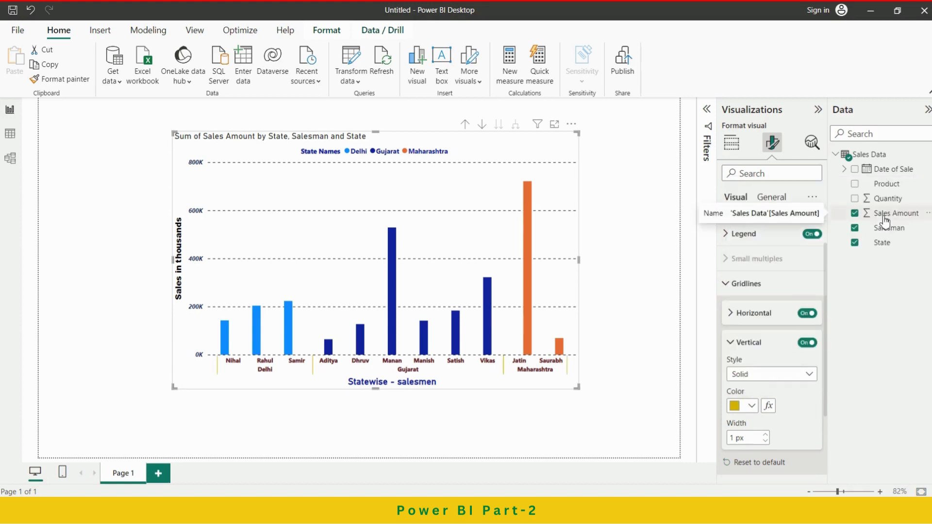
Change the vertical gridlines' color to black and increase their width.
{"action": "left_click", "coordinate": [751, 406]}
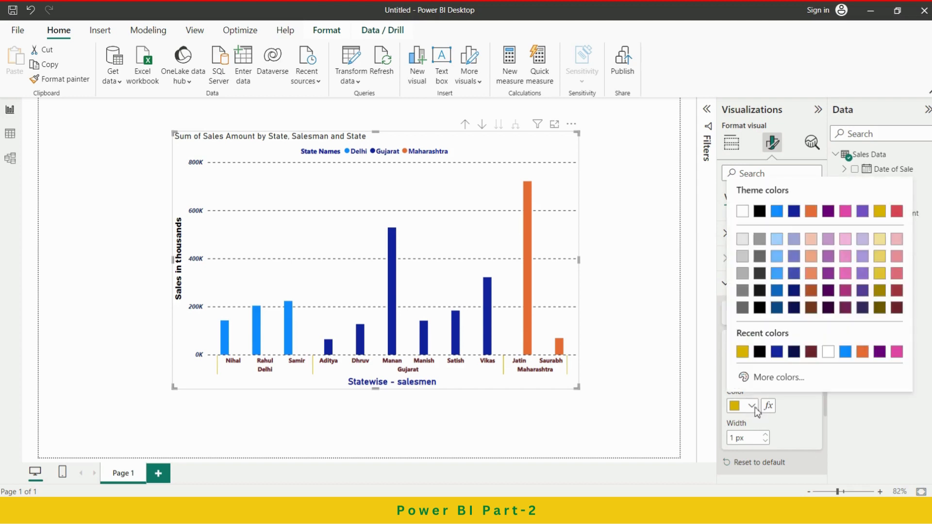
{"action": "left_click", "coordinate": [760, 351]}
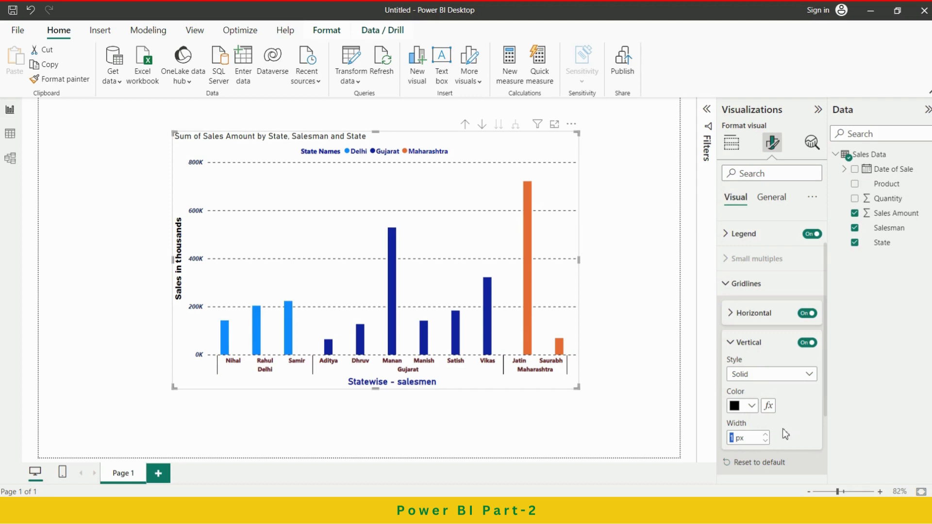
{"action": "left_click", "coordinate": [767, 435]}
{"action": "left_click", "coordinate": [745, 343]}
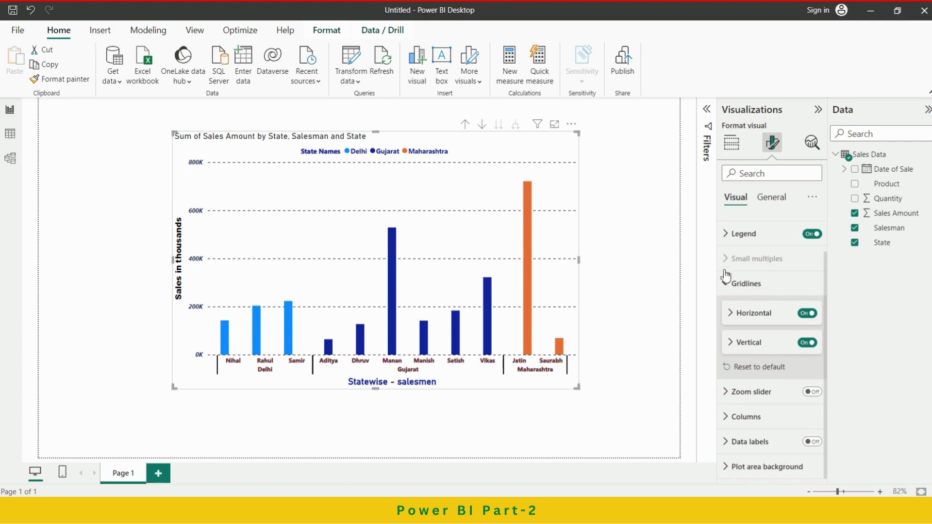
{"action": "left_click", "coordinate": [727, 286]}
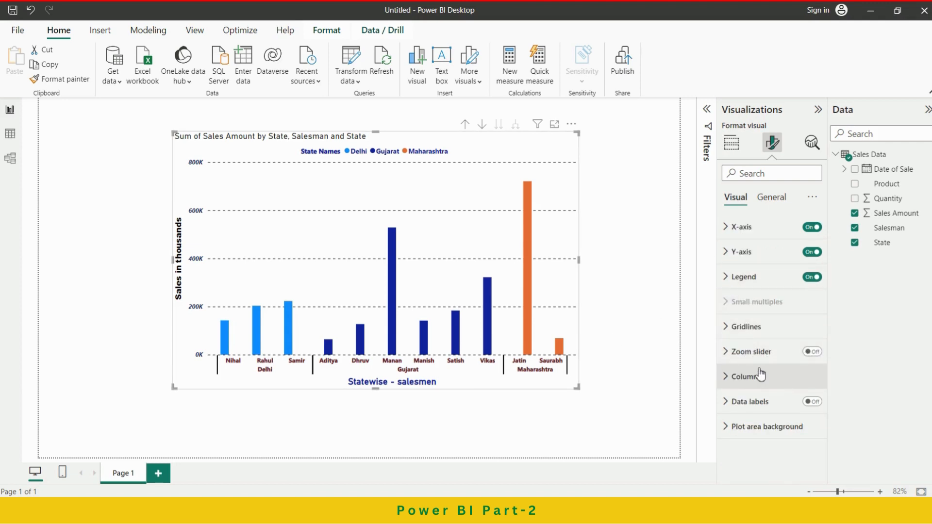
Turn on data labels for all series of the column chart.
{"action": "left_click", "coordinate": [763, 403]}
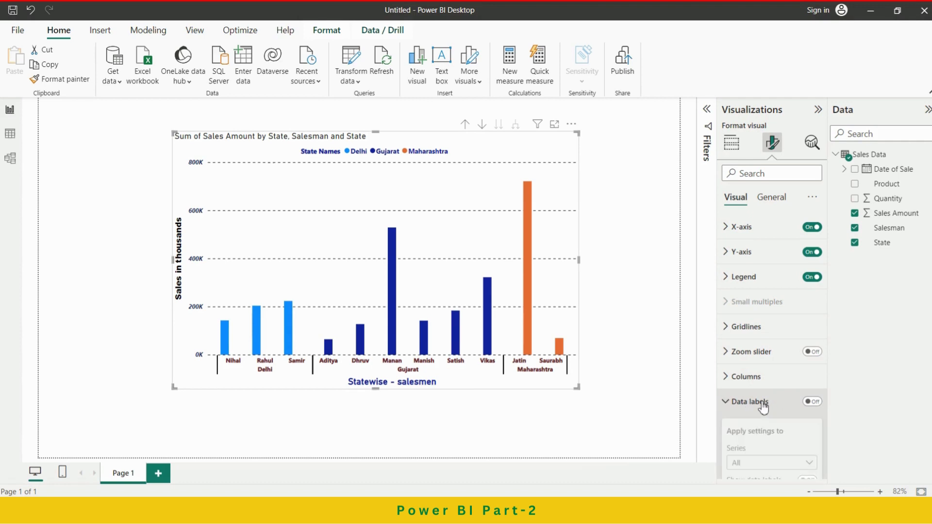
{"action": "scroll", "coordinate": [778, 396], "scroll_direction": "down", "scroll_amount": 3}
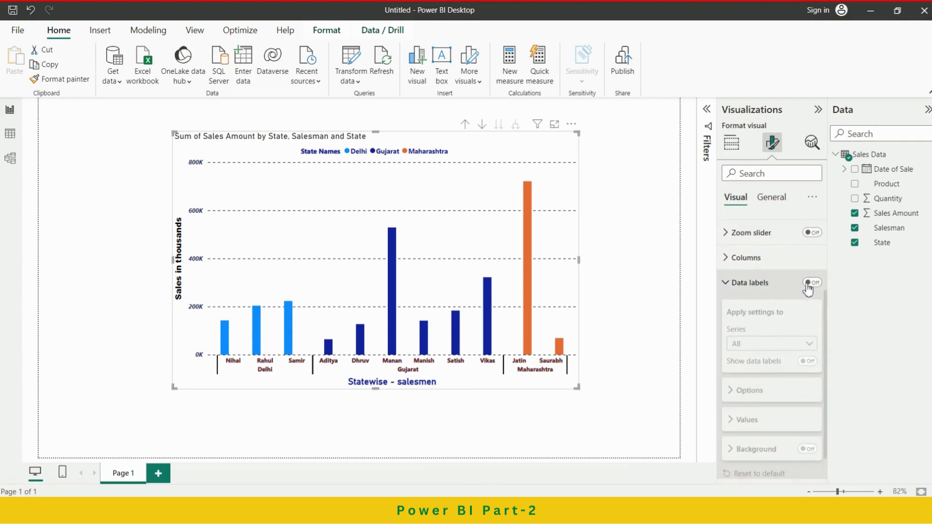
{"action": "left_click", "coordinate": [813, 282]}
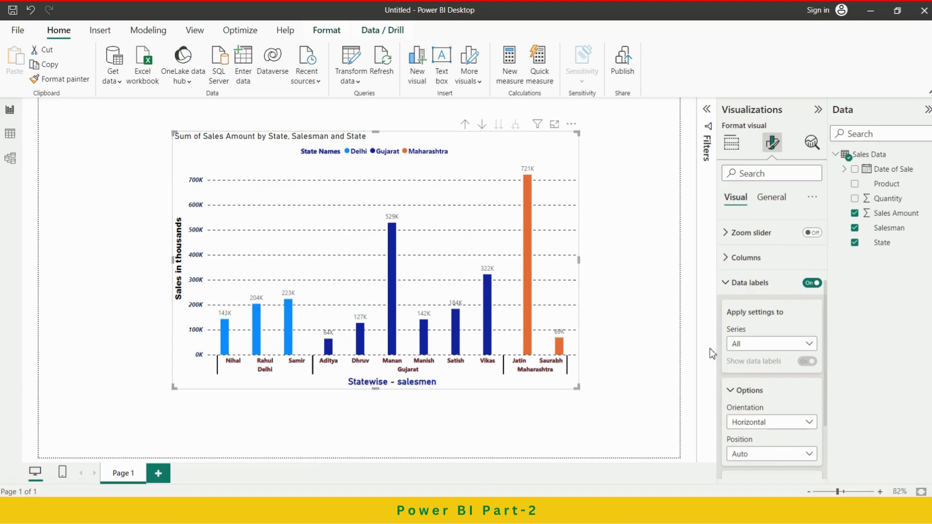
Keep the data label settings applied to all series, try the Inside end position, and set the position to Outside end.
{"action": "scroll", "coordinate": [768, 344], "scroll_direction": "down", "scroll_amount": 1}
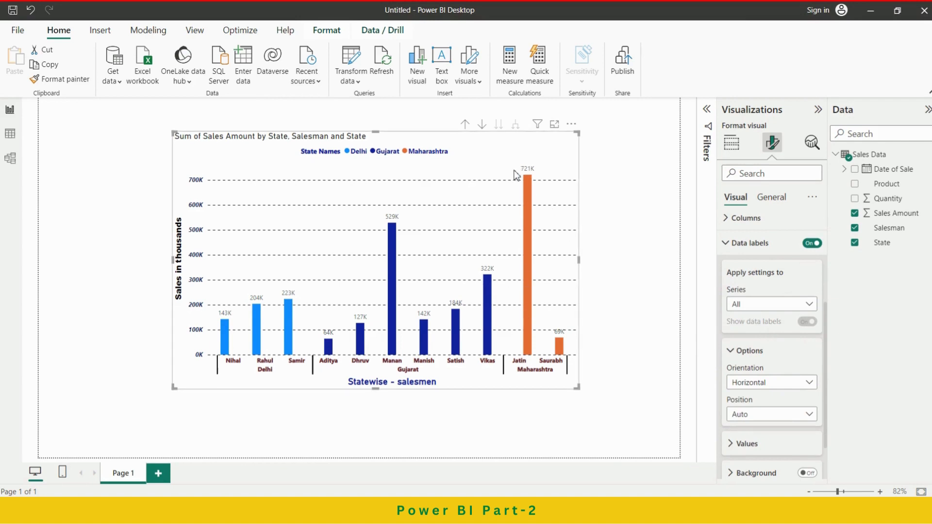
{"action": "left_click", "coordinate": [775, 304]}
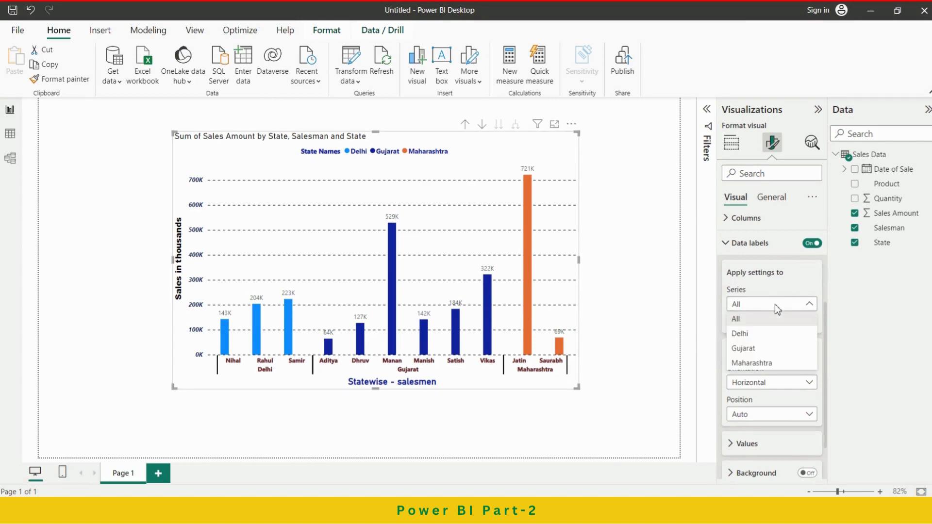
{"action": "left_click", "coordinate": [755, 319]}
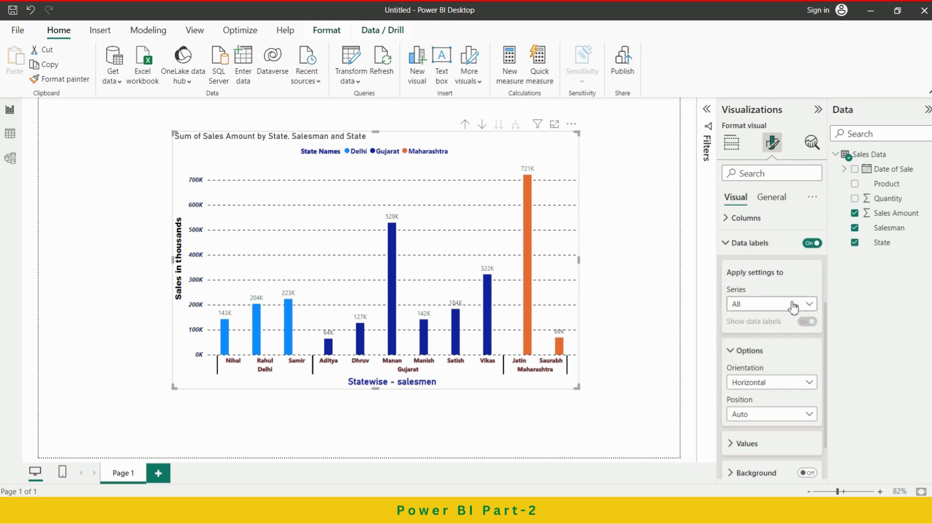
{"action": "scroll", "coordinate": [780, 353], "scroll_direction": "down", "scroll_amount": 2}
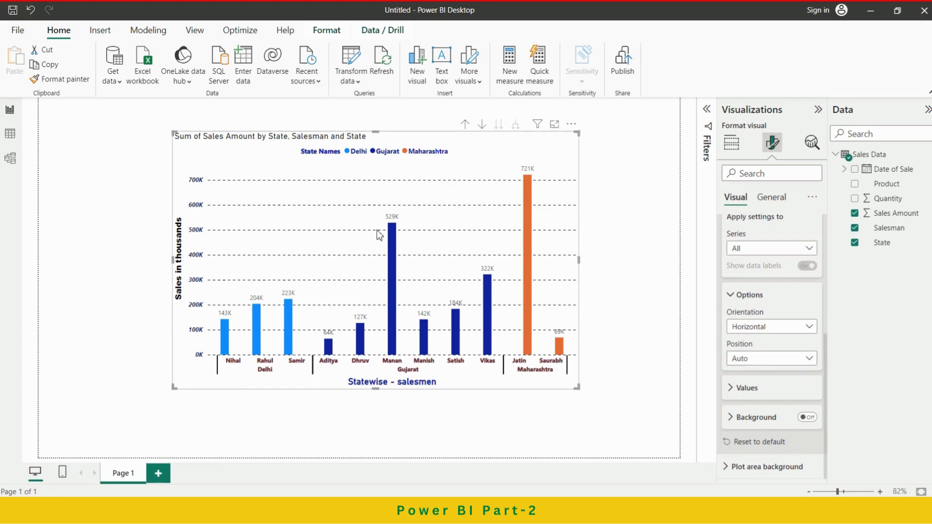
{"action": "left_click", "coordinate": [805, 359]}
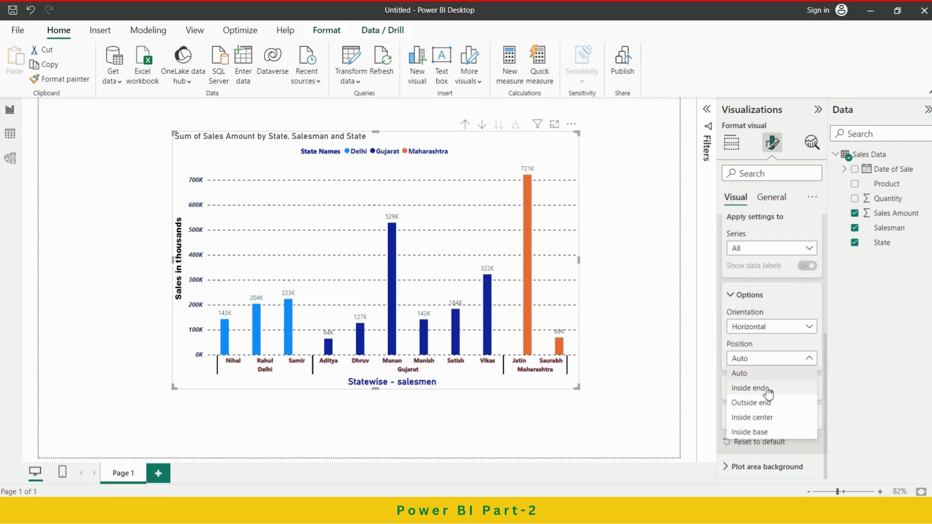
{"action": "left_click", "coordinate": [766, 391]}
{"action": "left_click", "coordinate": [800, 365]}
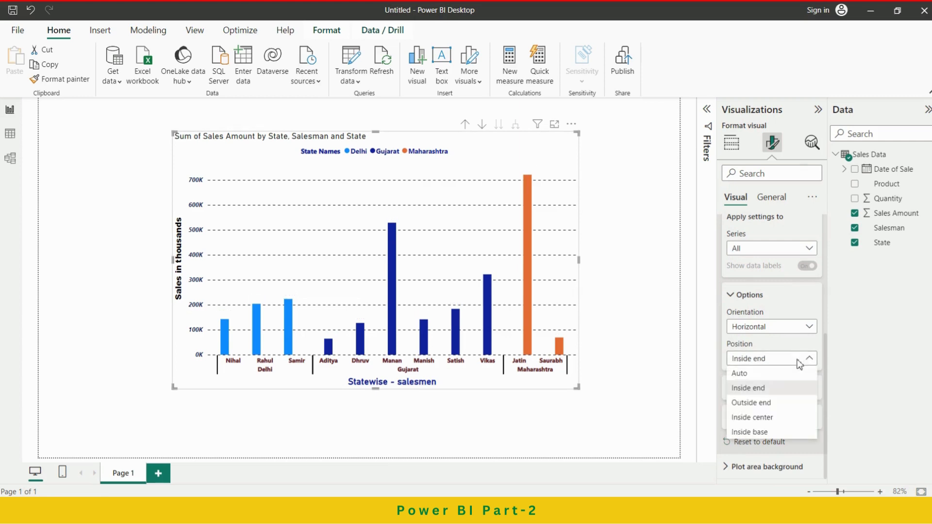
{"action": "left_click", "coordinate": [763, 402]}
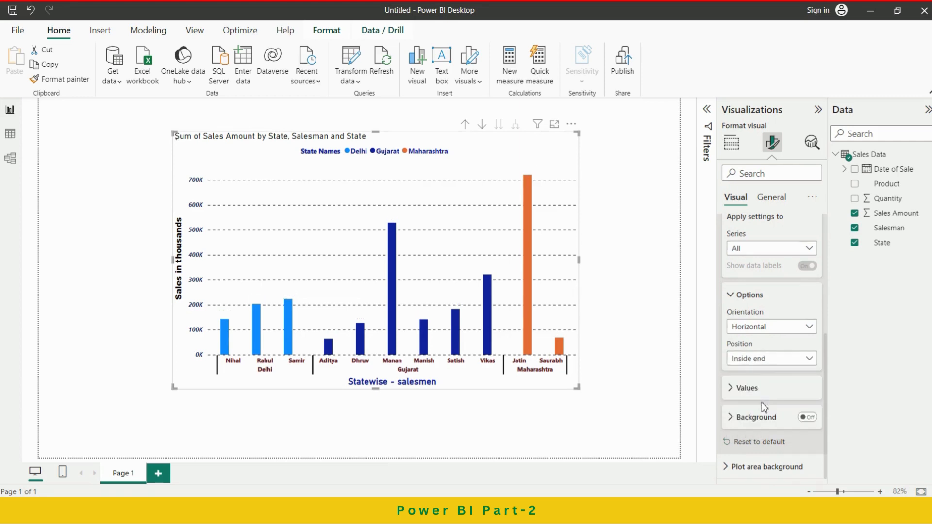
{"action": "left_click", "coordinate": [789, 364]}
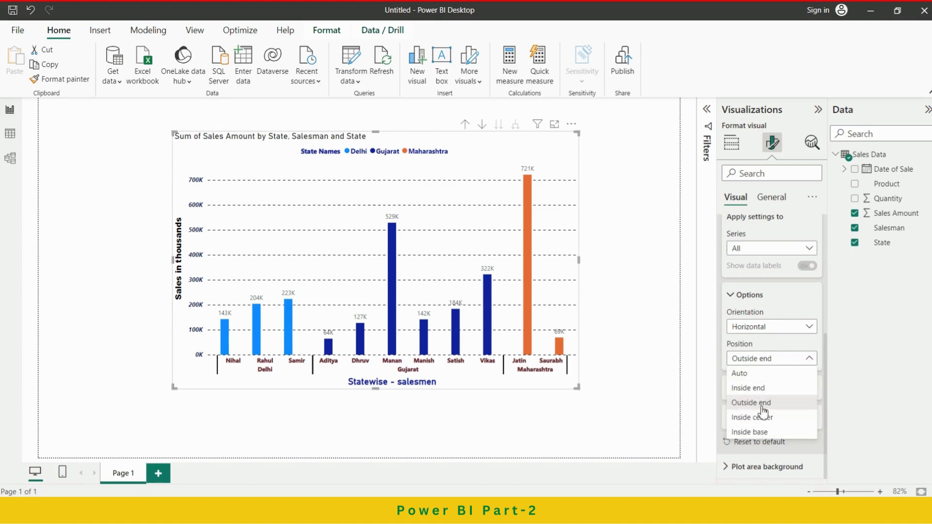
{"action": "left_click", "coordinate": [750, 404]}
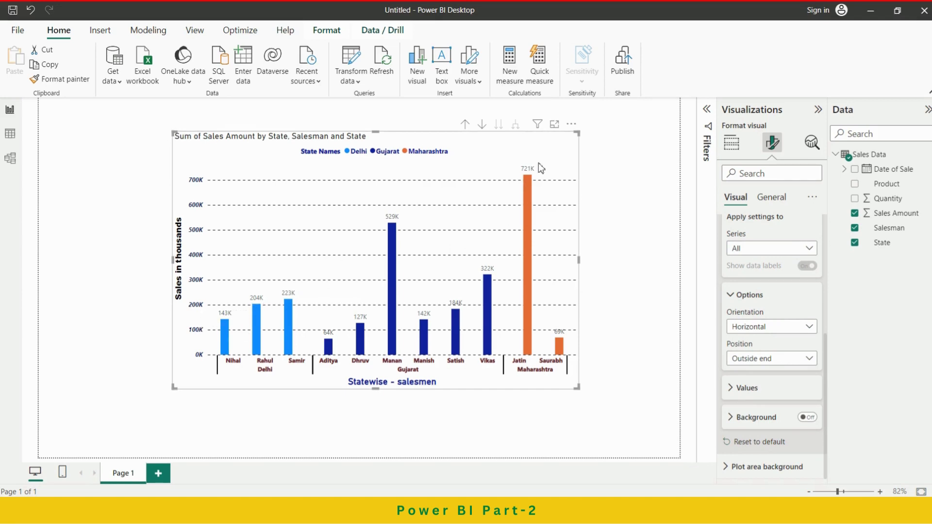
{"action": "left_click", "coordinate": [745, 295]}
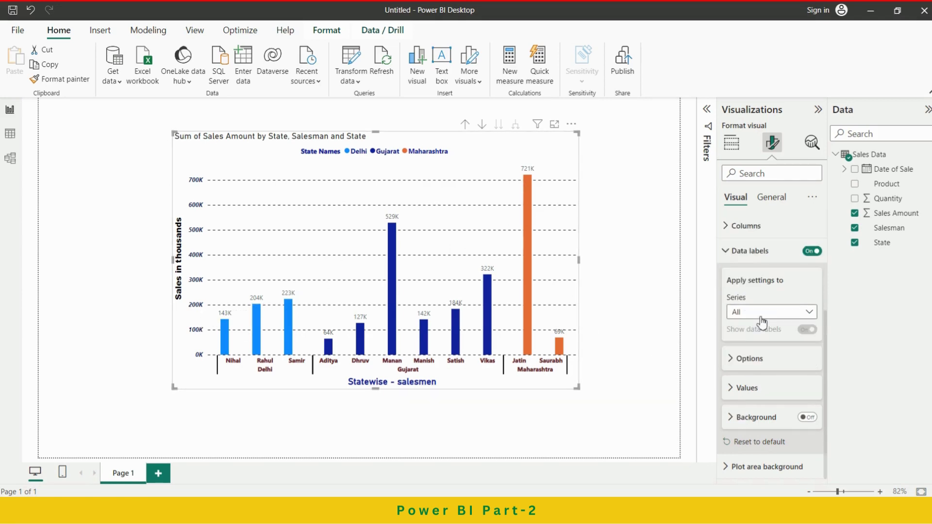
Try black on the data label values and set their color to dark navy blue.
{"action": "left_click", "coordinate": [755, 391]}
{"action": "scroll", "coordinate": [784, 386], "scroll_direction": "down", "scroll_amount": 2}
{"action": "scroll", "coordinate": [782, 386], "scroll_direction": "down", "scroll_amount": 1}
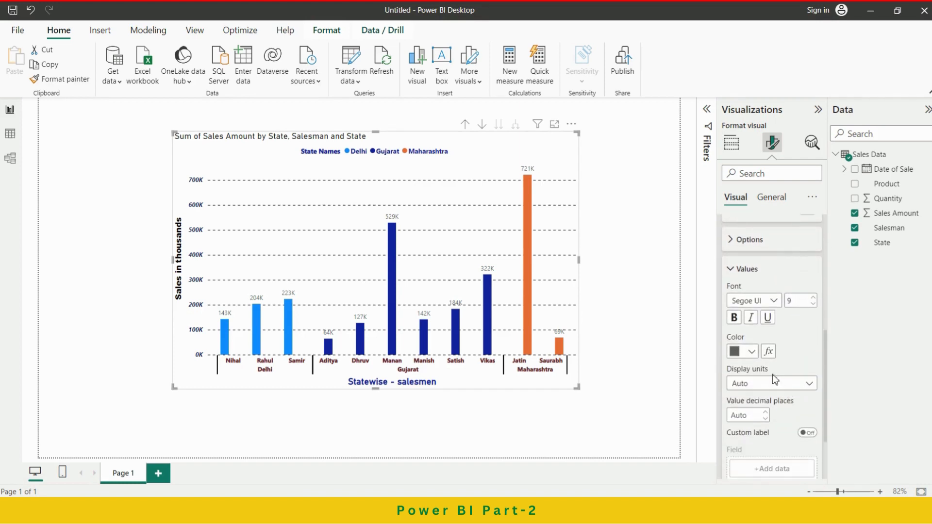
{"action": "scroll", "coordinate": [803, 346], "scroll_direction": "down", "scroll_amount": 1}
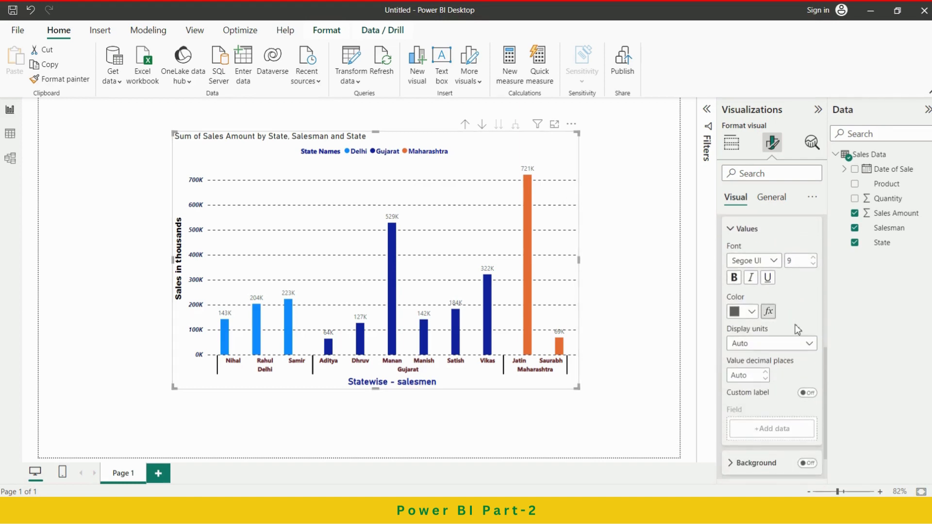
{"action": "left_click", "coordinate": [753, 312]}
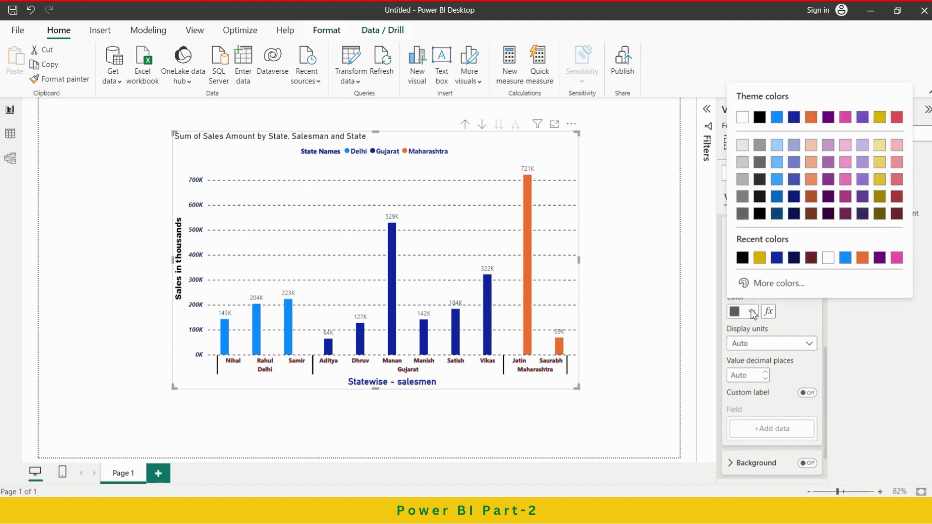
{"action": "left_click", "coordinate": [745, 259]}
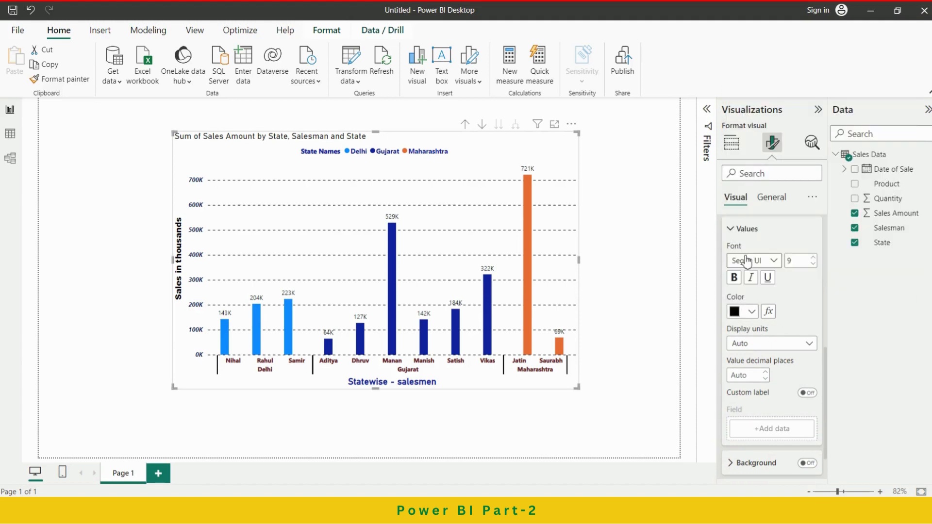
{"action": "left_click", "coordinate": [752, 311]}
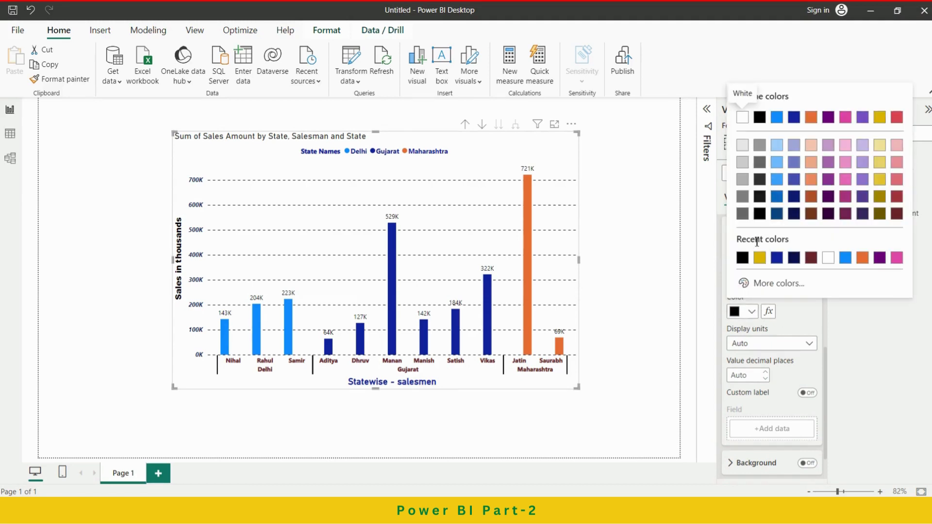
{"action": "left_click", "coordinate": [795, 258]}
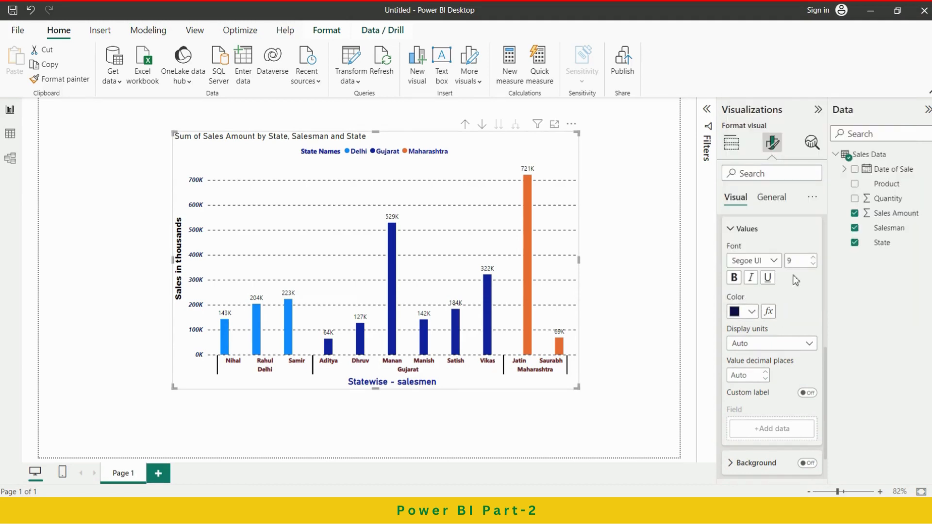
Make the data label values bold.
{"action": "left_click", "coordinate": [734, 279]}
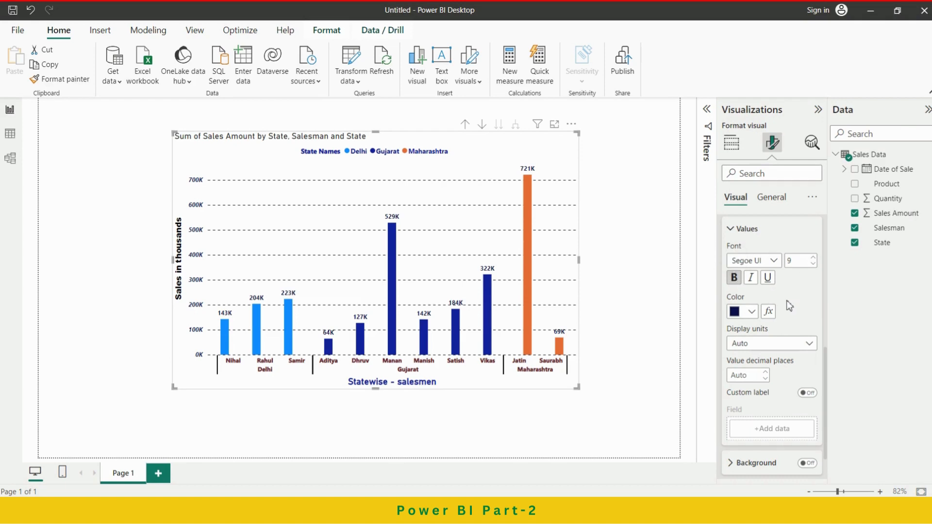
{"action": "scroll", "coordinate": [787, 306], "scroll_direction": "down", "scroll_amount": 2}
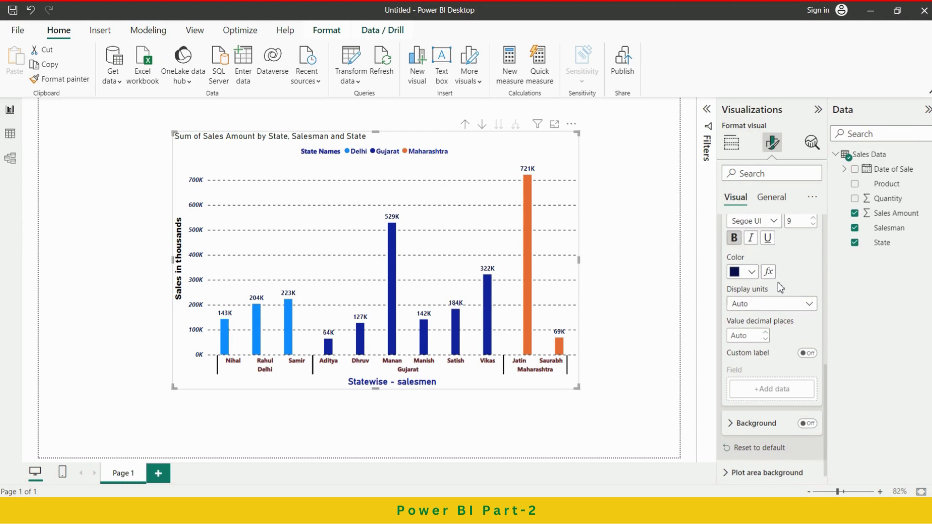
{"action": "scroll", "coordinate": [778, 282], "scroll_direction": "up", "scroll_amount": 3}
{"action": "left_click", "coordinate": [743, 276]}
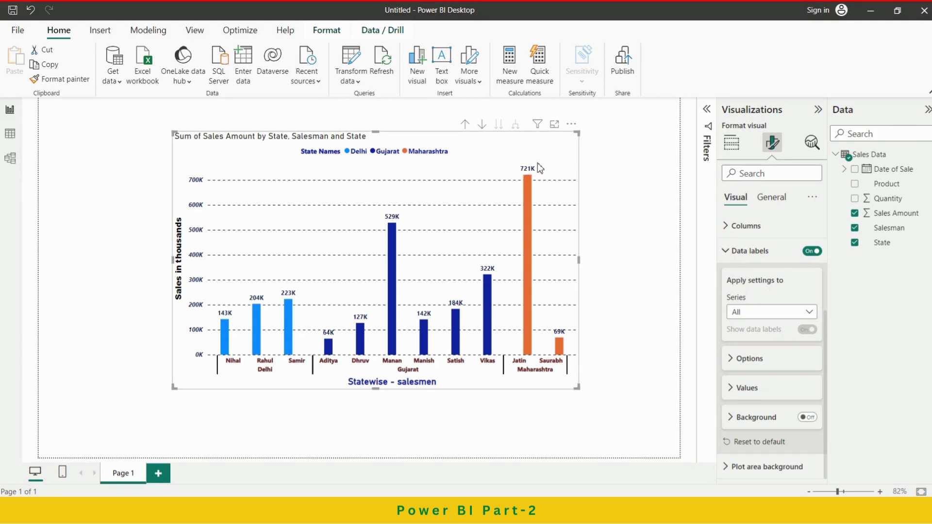
Turn on the data labels' background and try the light blue color #a0d1ff on it.
{"action": "left_click", "coordinate": [807, 418]}
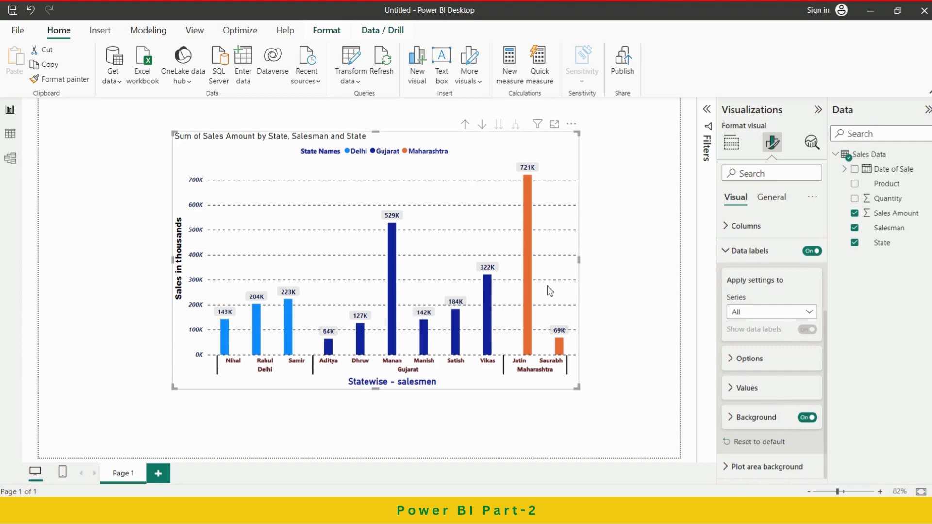
{"action": "left_click", "coordinate": [738, 418]}
{"action": "scroll", "coordinate": [752, 412], "scroll_direction": "down", "scroll_amount": 2}
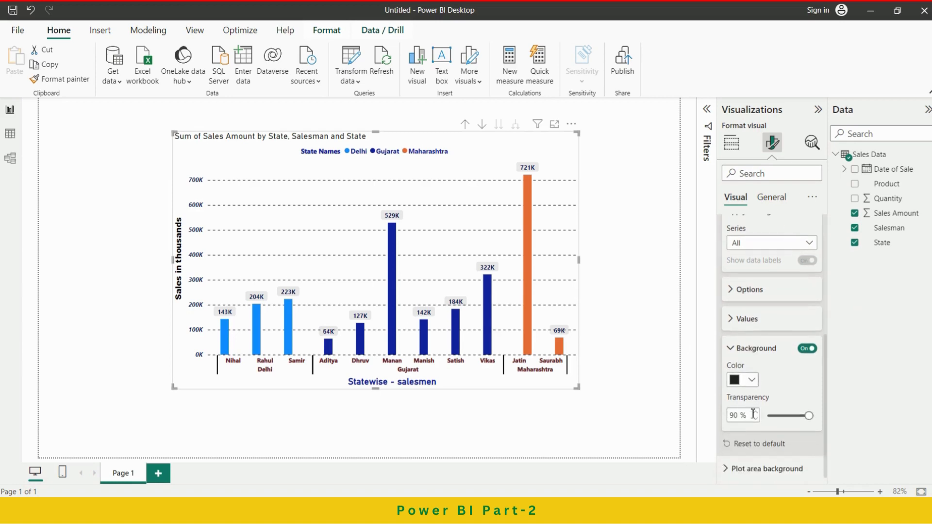
{"action": "left_click", "coordinate": [752, 380]}
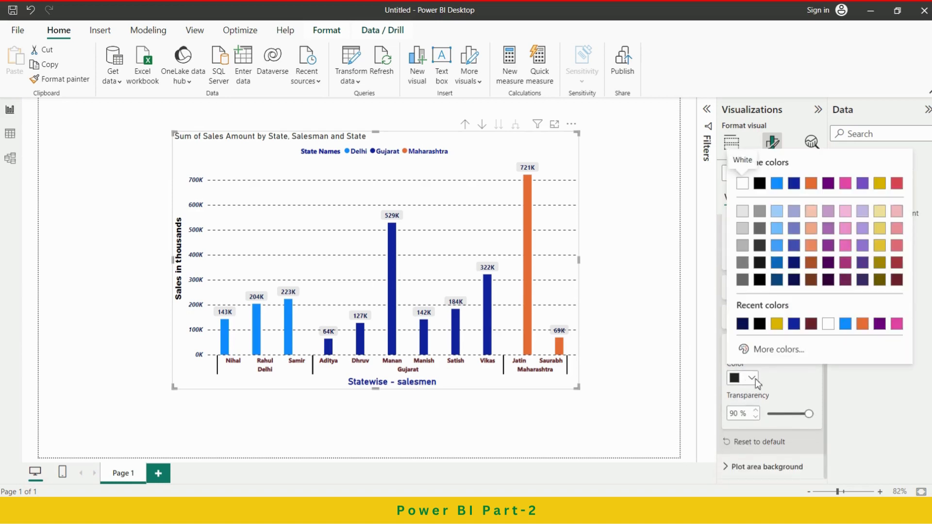
{"action": "left_click", "coordinate": [779, 212]}
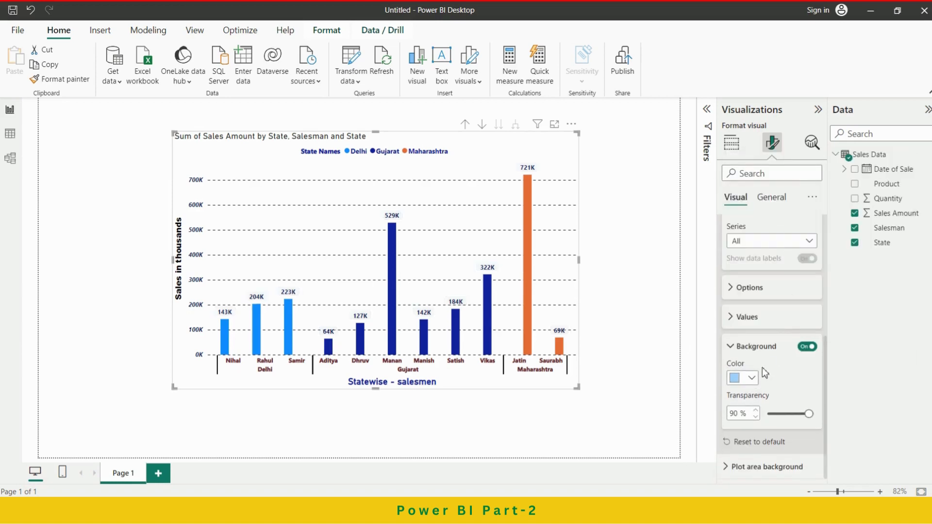
Change the data labels' background color to a golden yellow and slightly adjust its transparency.
{"action": "left_click", "coordinate": [752, 378]}
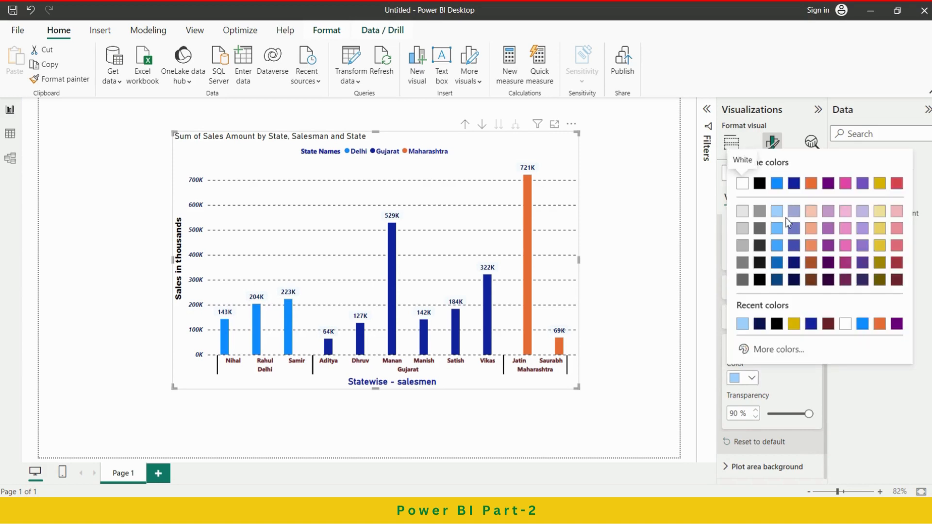
{"action": "left_click", "coordinate": [879, 245]}
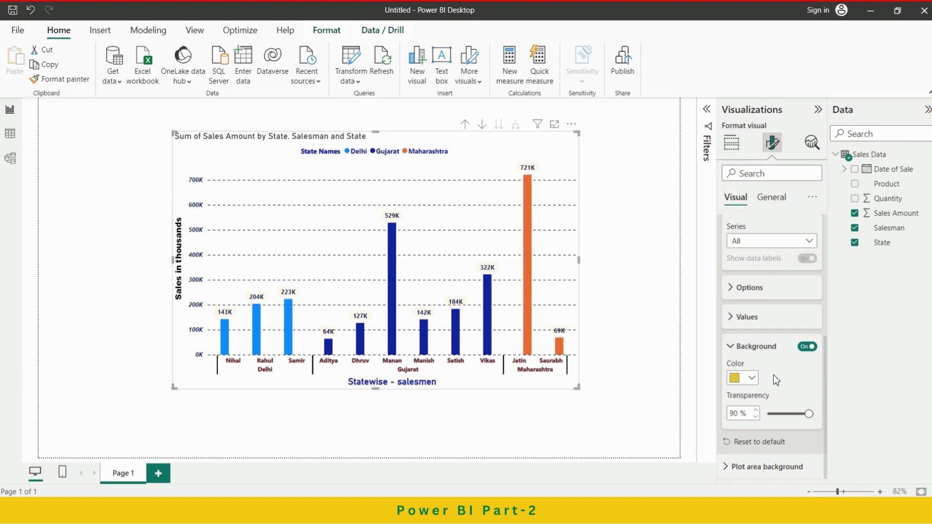
{"action": "mouse_move", "coordinate": [812, 414]}
{"action": "left_mouse_down"}
{"action": "mouse_move", "coordinate": [771, 417]}
{"action": "mouse_move", "coordinate": [808, 415]}
{"action": "left_mouse_up"}
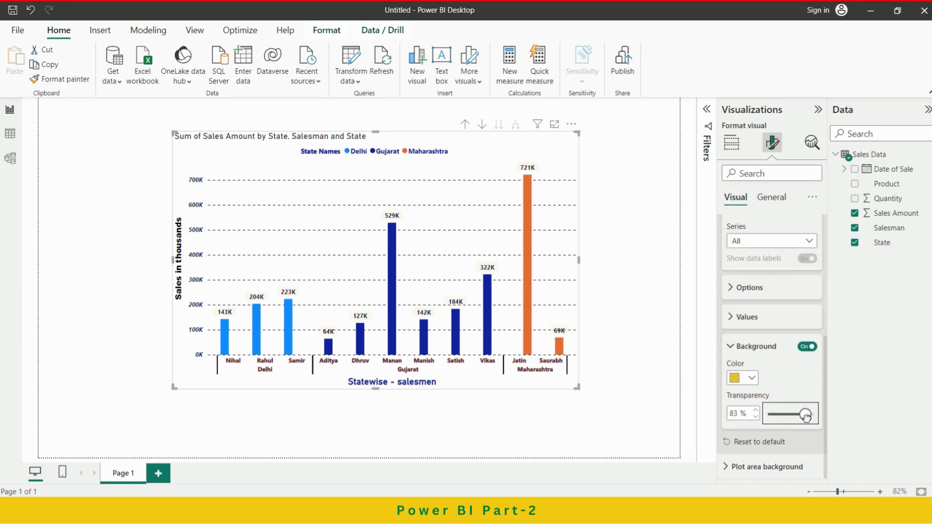
{"action": "left_click", "coordinate": [736, 346]}
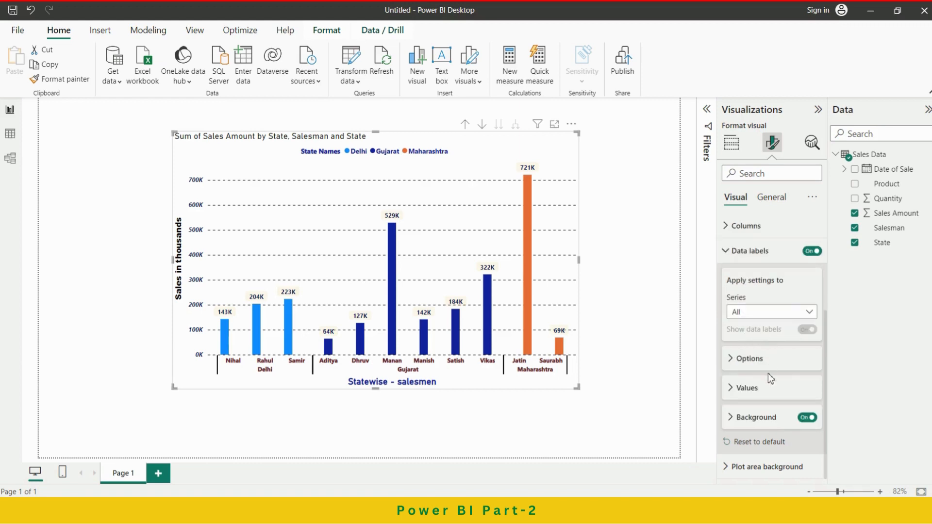
Replace the chart's title text with "Salesmen wise Sales".
{"action": "scroll", "coordinate": [768, 374], "scroll_direction": "up", "scroll_amount": 3}
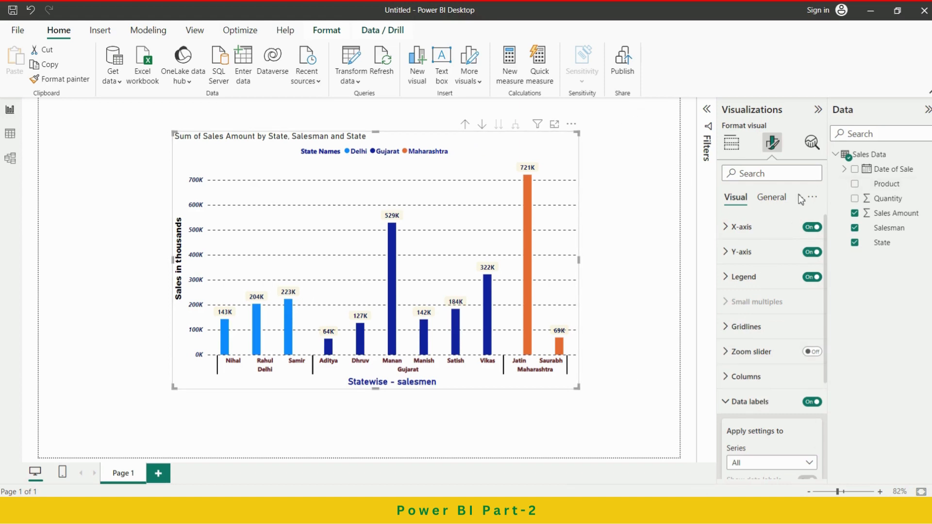
{"action": "left_click", "coordinate": [766, 200]}
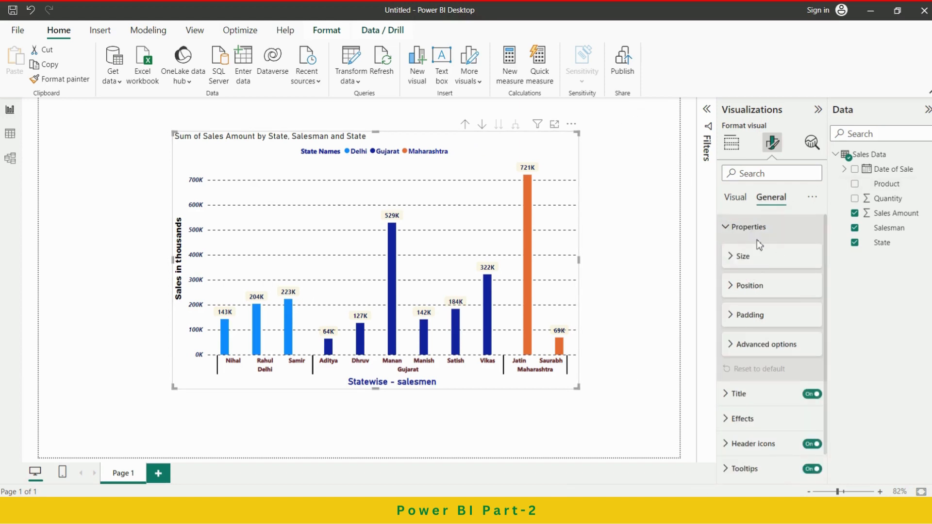
{"action": "scroll", "coordinate": [770, 329], "scroll_direction": "down", "scroll_amount": 1}
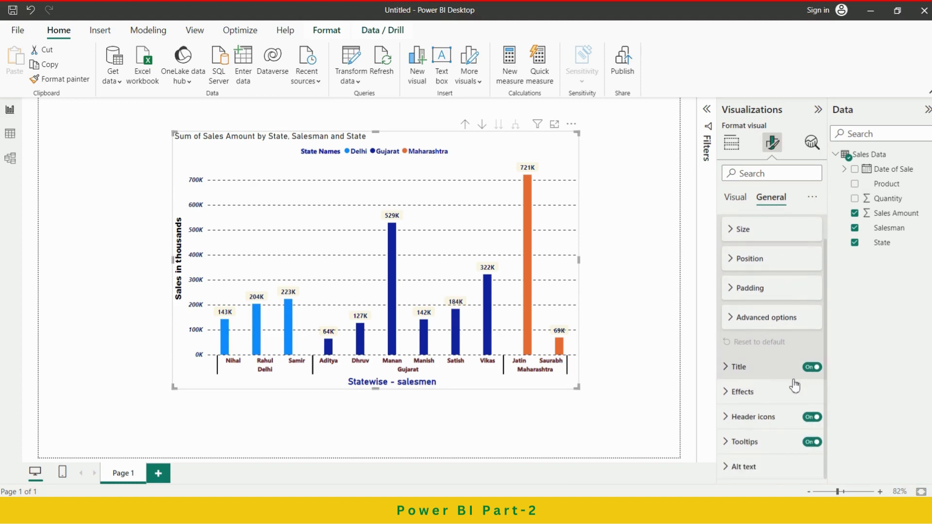
{"action": "left_click", "coordinate": [771, 370]}
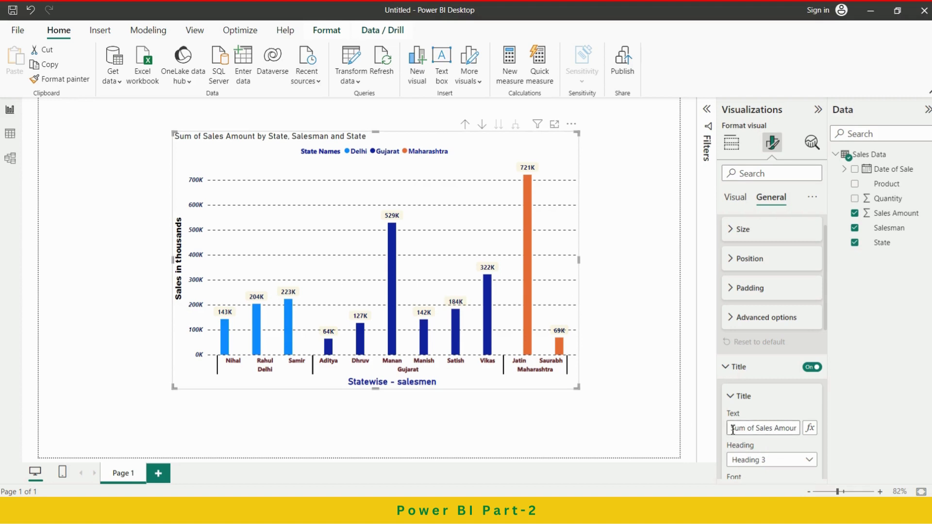
{"action": "left_click_drag", "start_coordinate": [733, 430], "coordinate": [829, 438]}
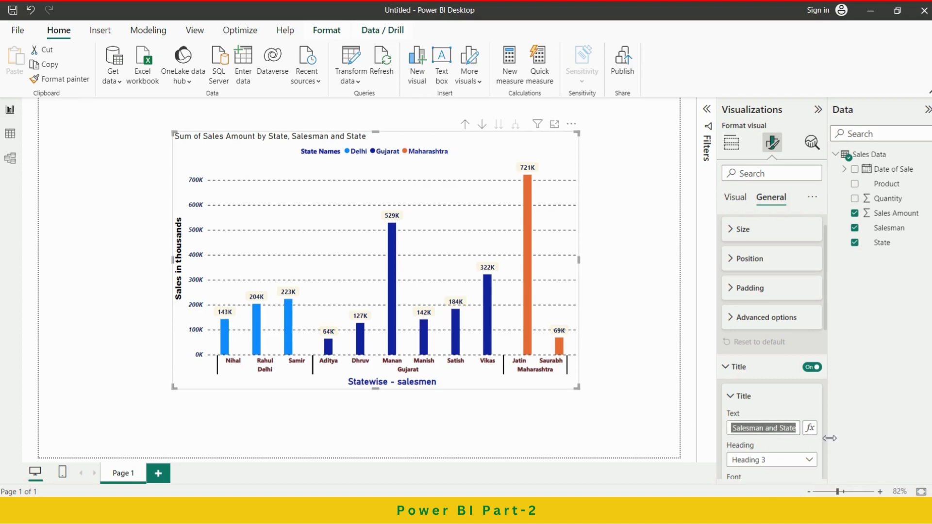
{"action": "type", "text": "S"}
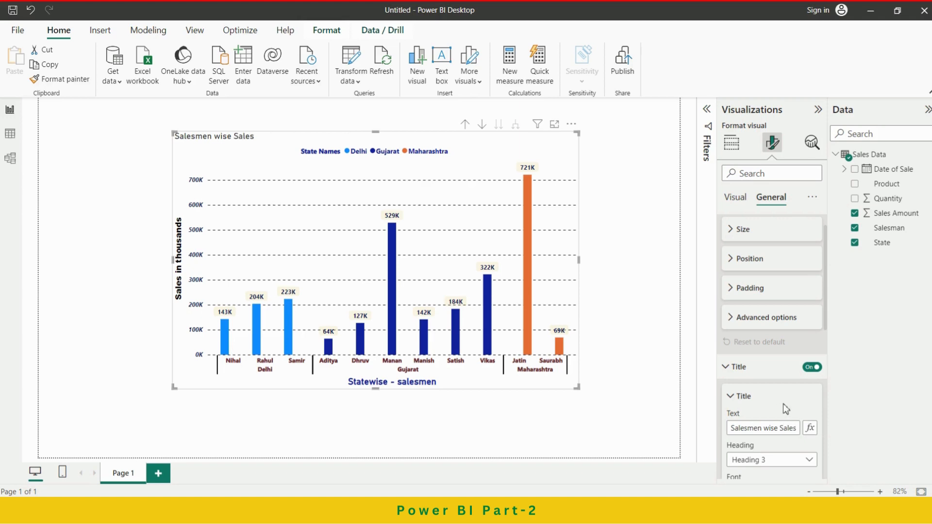
Set the chart title's heading level to Heading 2.
{"action": "left_click", "coordinate": [808, 459]}
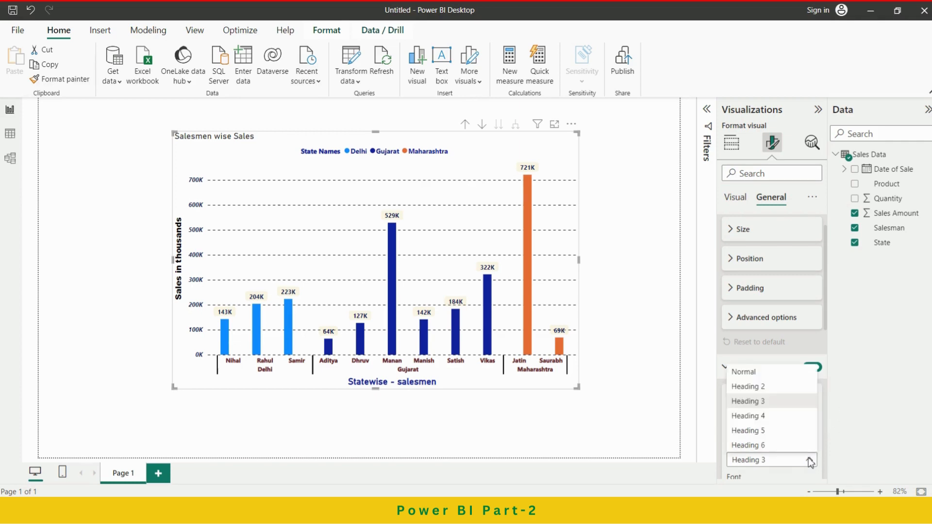
{"action": "left_click", "coordinate": [762, 388]}
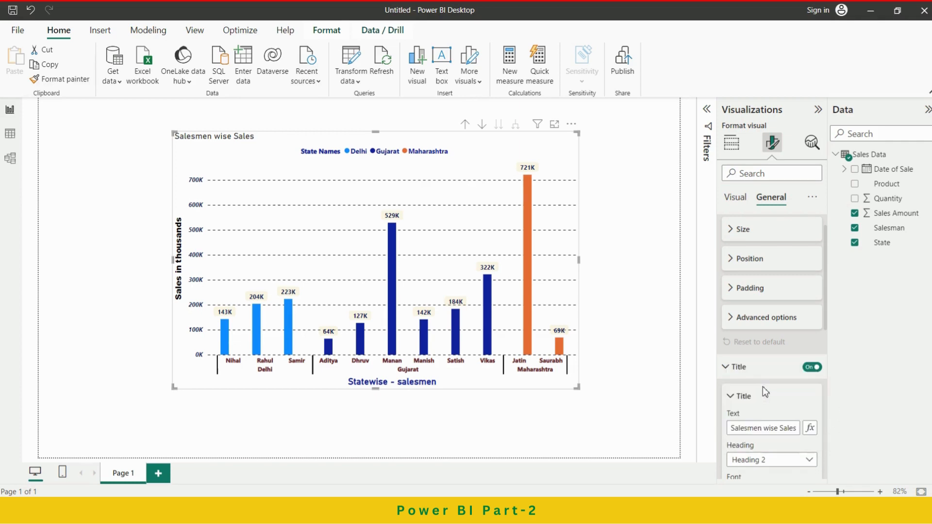
{"action": "scroll", "coordinate": [769, 354], "scroll_direction": "down", "scroll_amount": 3}
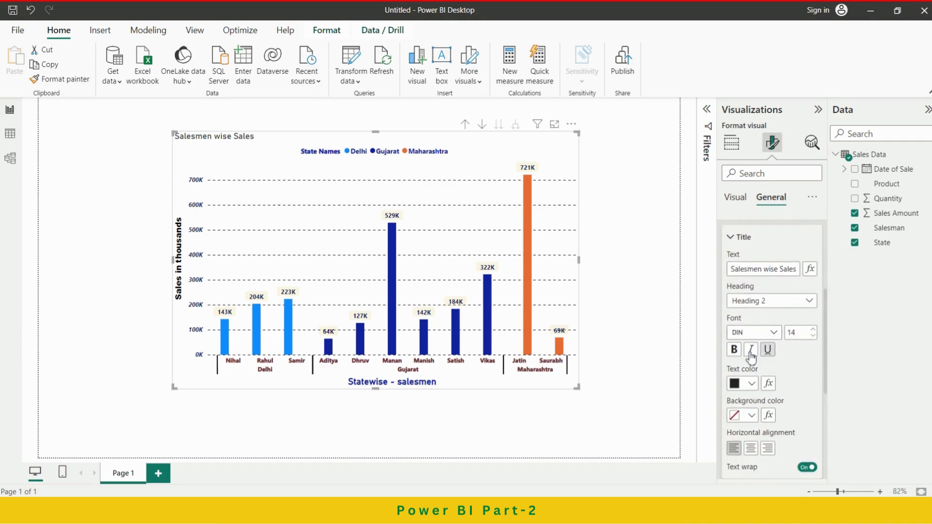
Format the chart title as centered, bold Comic Sans MS text in black #000000.
{"action": "left_click", "coordinate": [752, 384]}
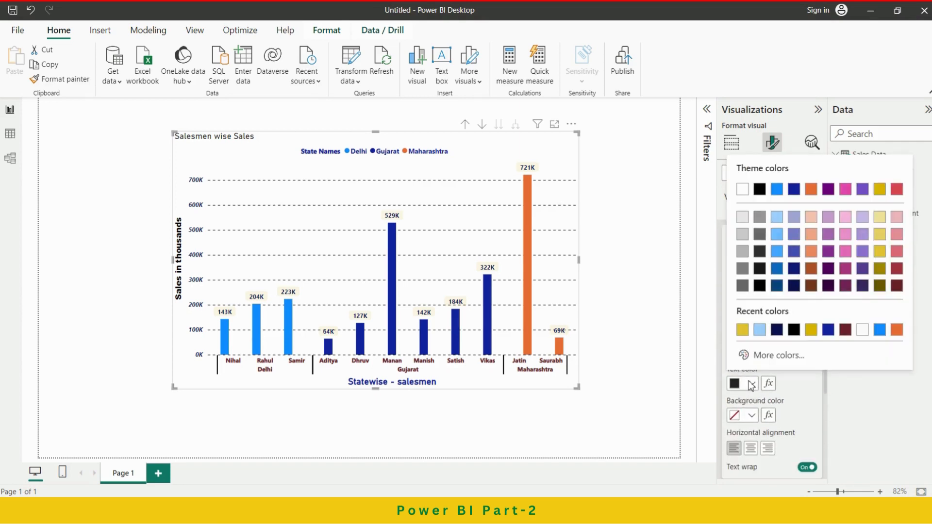
{"action": "left_click", "coordinate": [794, 331]}
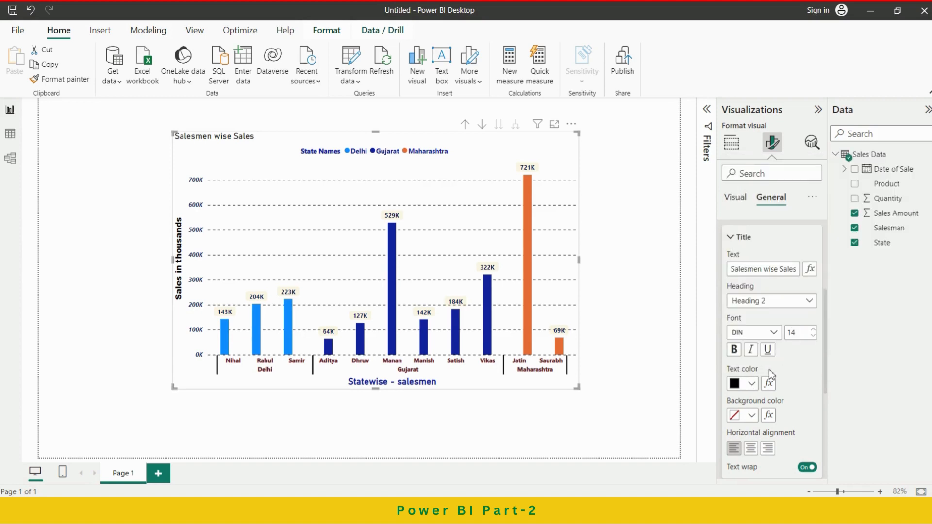
{"action": "left_click", "coordinate": [734, 349]}
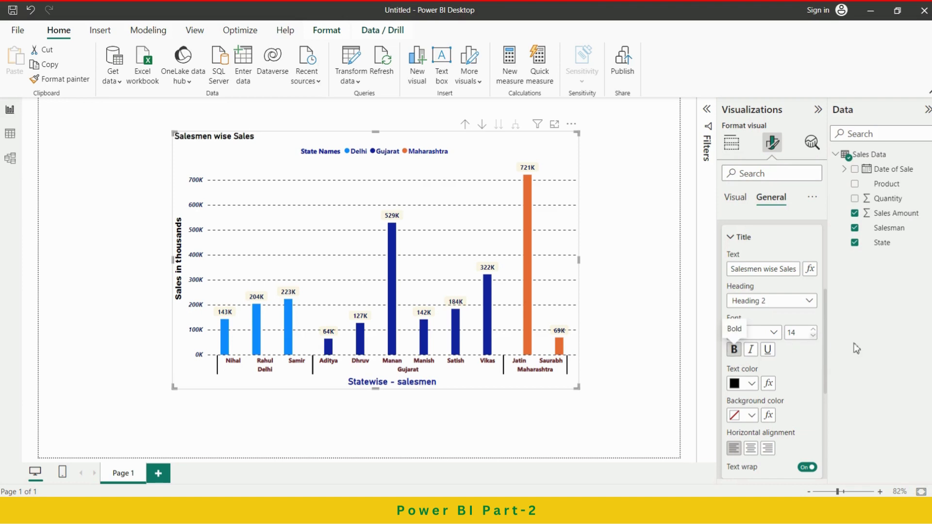
{"action": "left_click", "coordinate": [775, 333]}
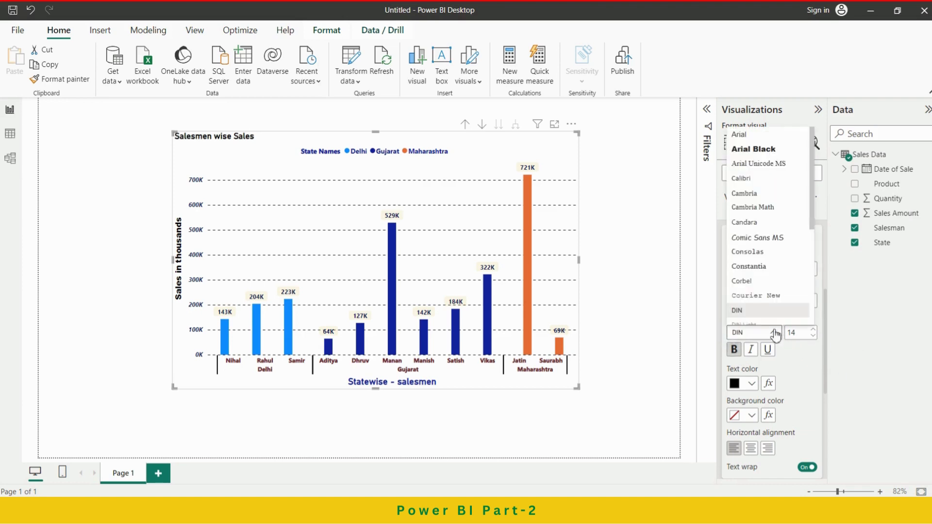
{"action": "left_click", "coordinate": [766, 238]}
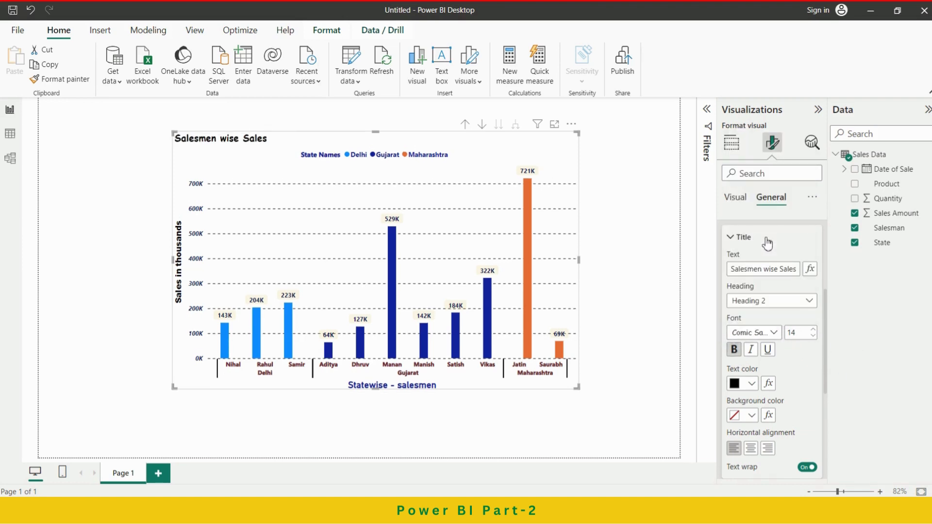
{"action": "scroll", "coordinate": [772, 378], "scroll_direction": "down", "scroll_amount": 3}
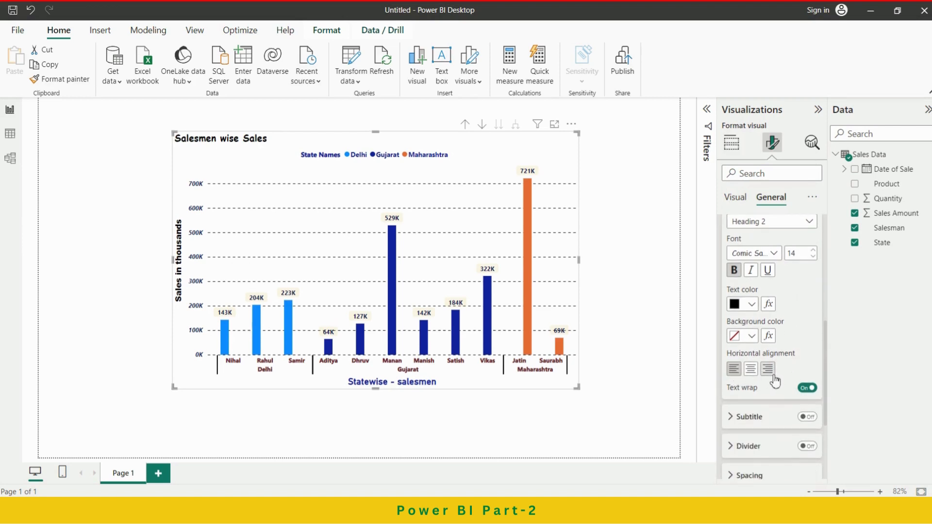
{"action": "left_click", "coordinate": [752, 369]}
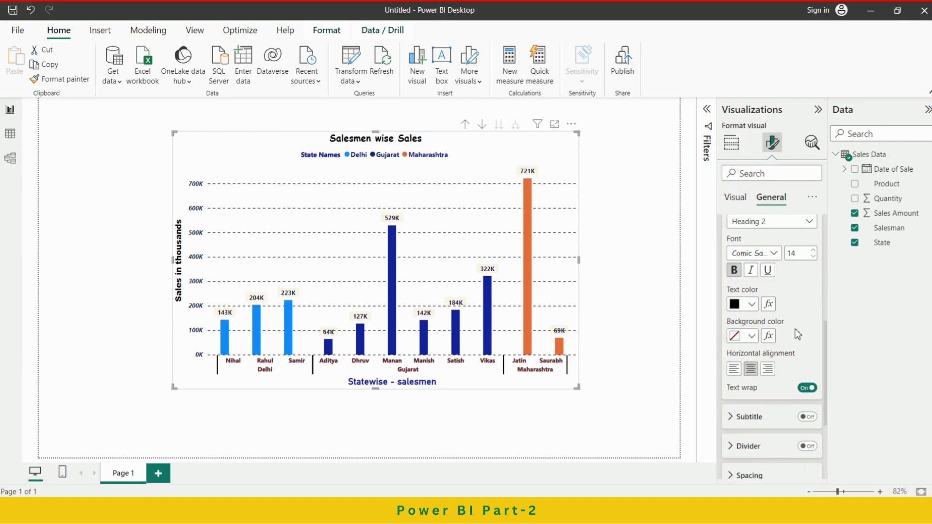
Try a gray background on the chart title and change it to black.
{"action": "left_click", "coordinate": [753, 336]}
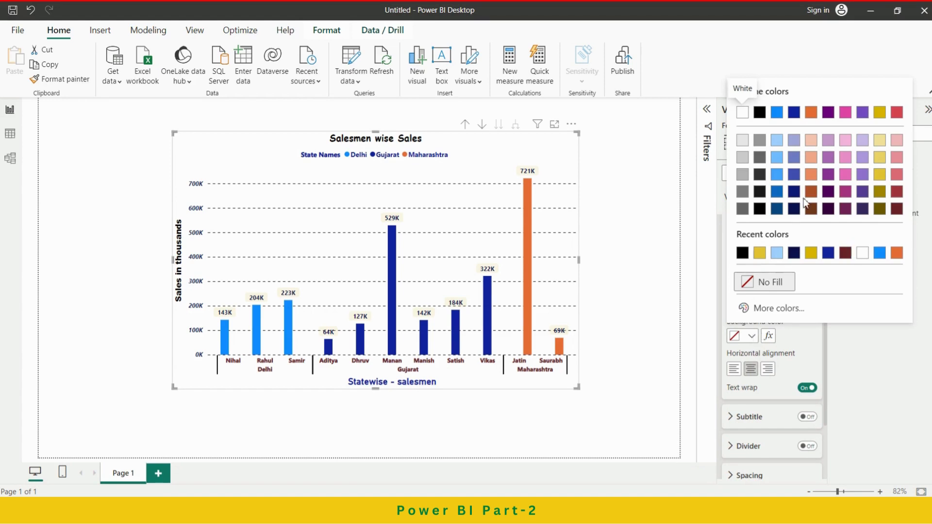
{"action": "left_click", "coordinate": [743, 175]}
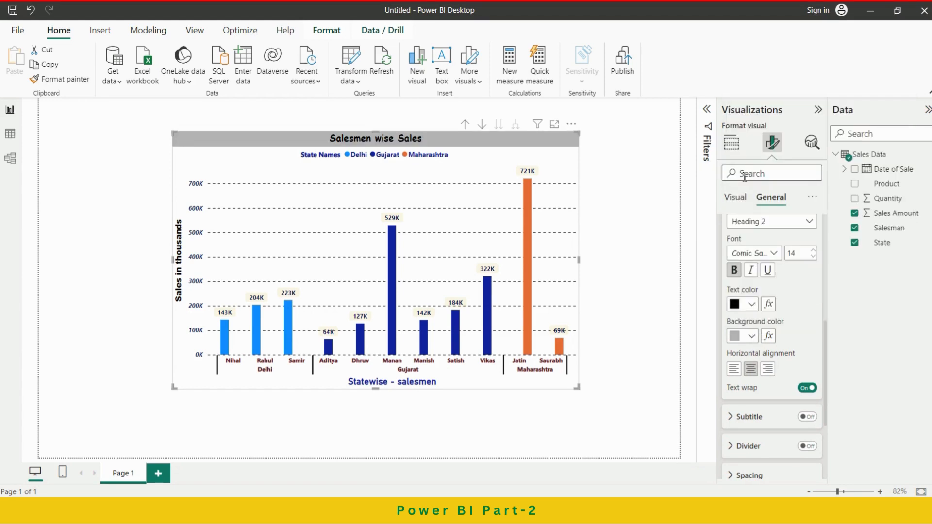
{"action": "left_click", "coordinate": [753, 337]}
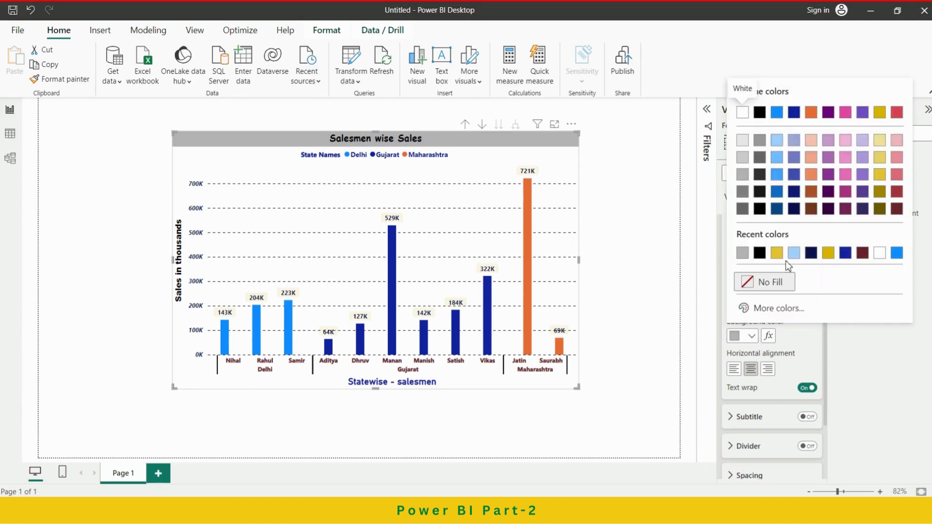
{"action": "left_click", "coordinate": [761, 253]}
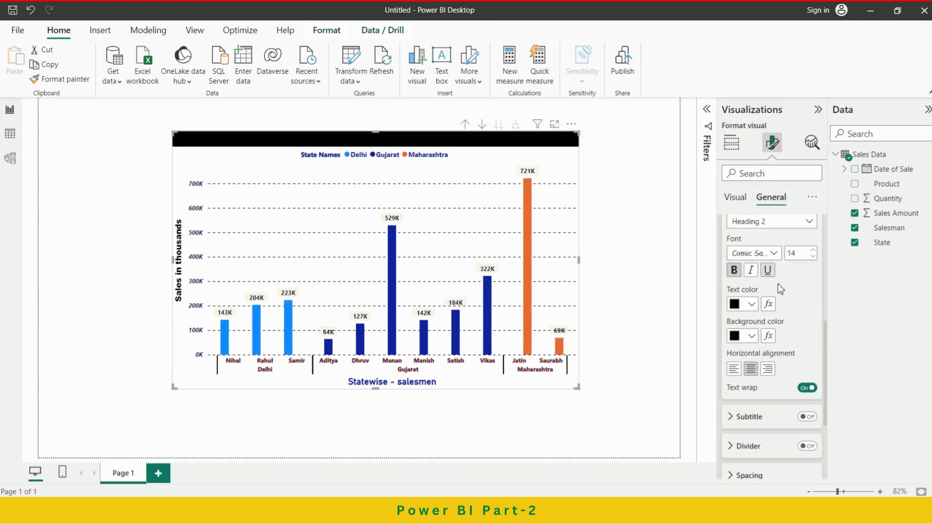
Set the chart title's text color to white #FFFFFF and collapse its settings.
{"action": "left_click", "coordinate": [753, 305]}
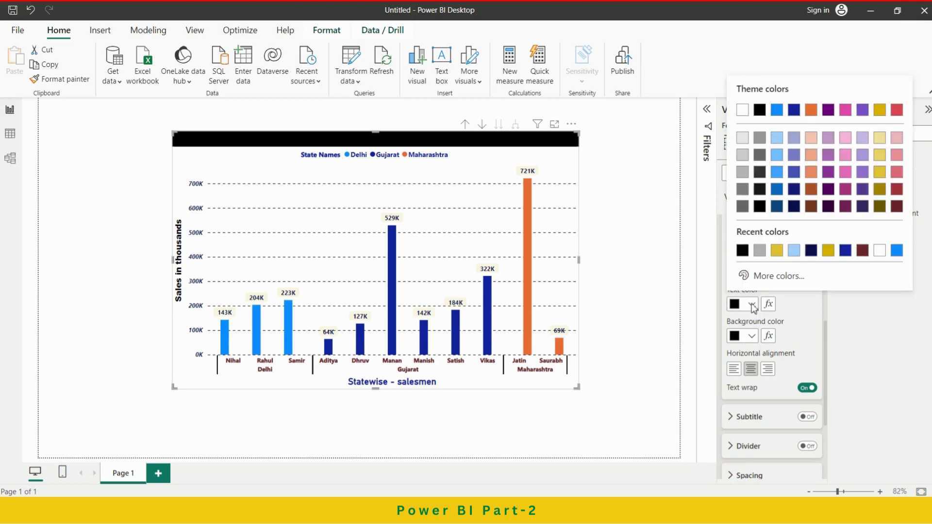
{"action": "left_click", "coordinate": [879, 250]}
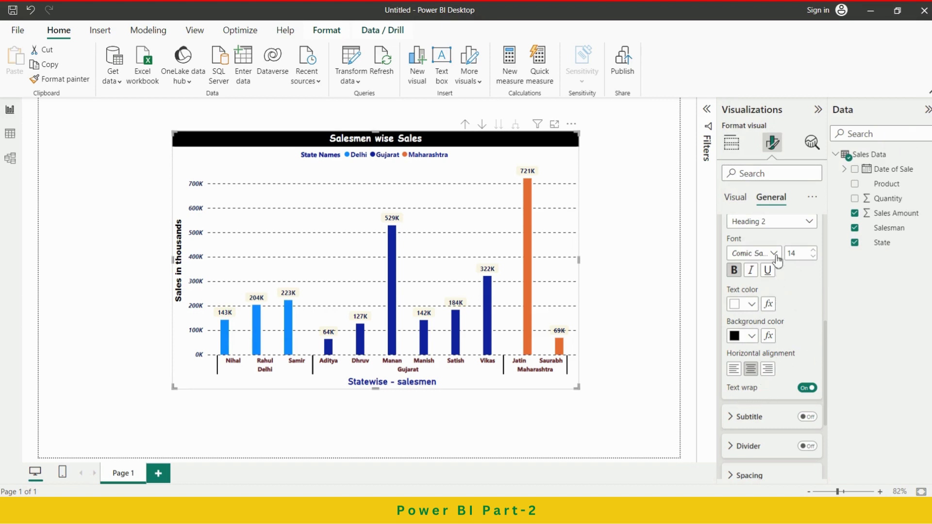
{"action": "scroll", "coordinate": [801, 296], "scroll_direction": "up", "scroll_amount": 2}
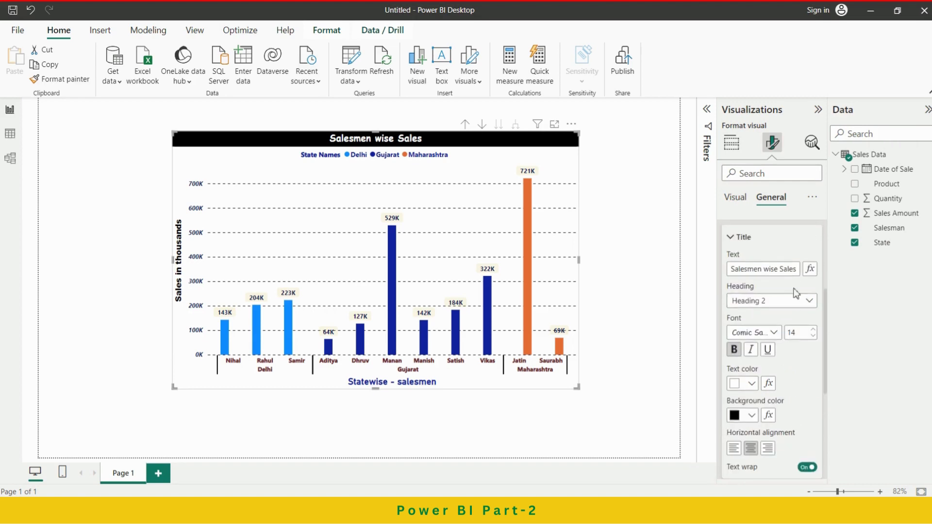
{"action": "left_click", "coordinate": [739, 237]}
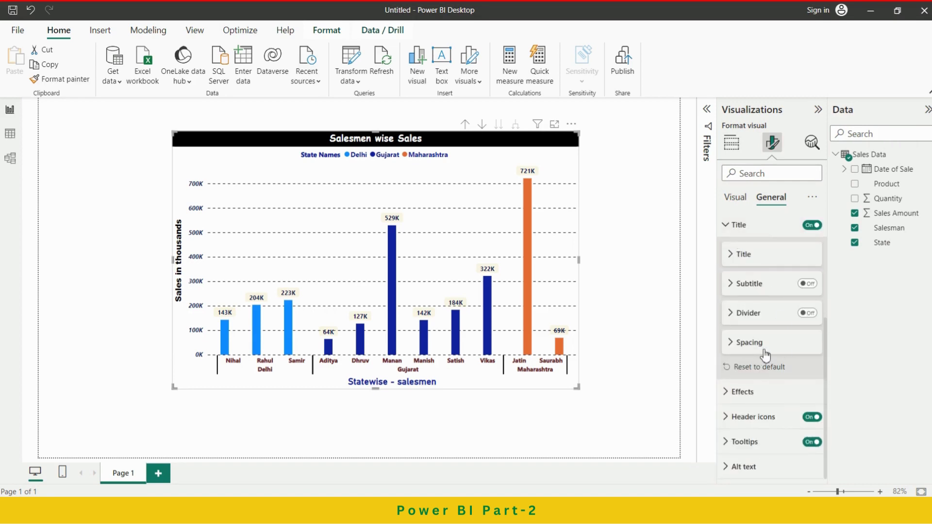
Turn on the chart's subtitle and replace its text with "Tata Nexon EV Challenge".
{"action": "left_click", "coordinate": [811, 285]}
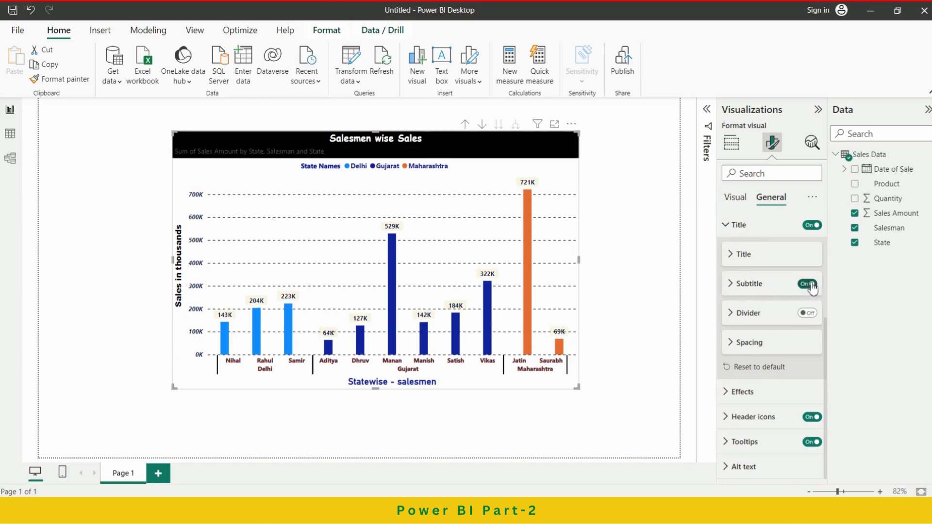
{"action": "left_click", "coordinate": [760, 285]}
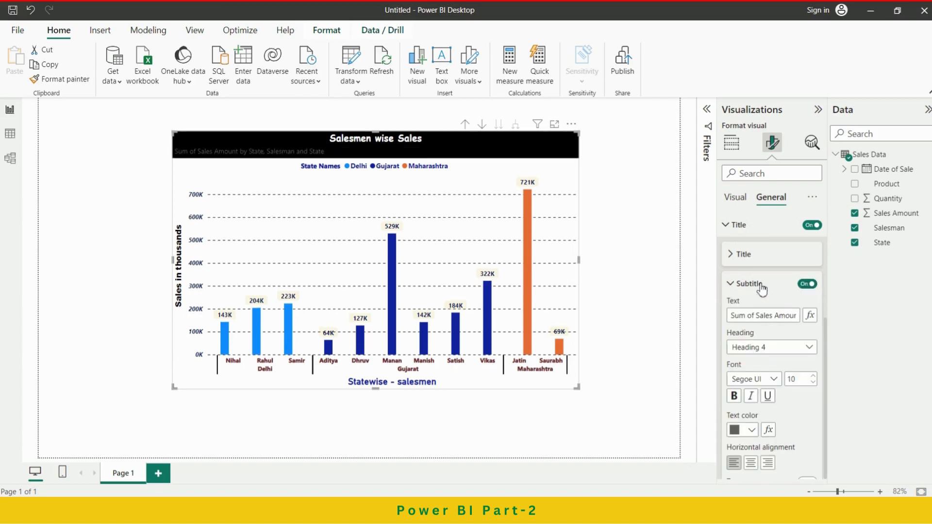
{"action": "left_click_drag", "start_coordinate": [732, 316], "coordinate": [816, 328]}
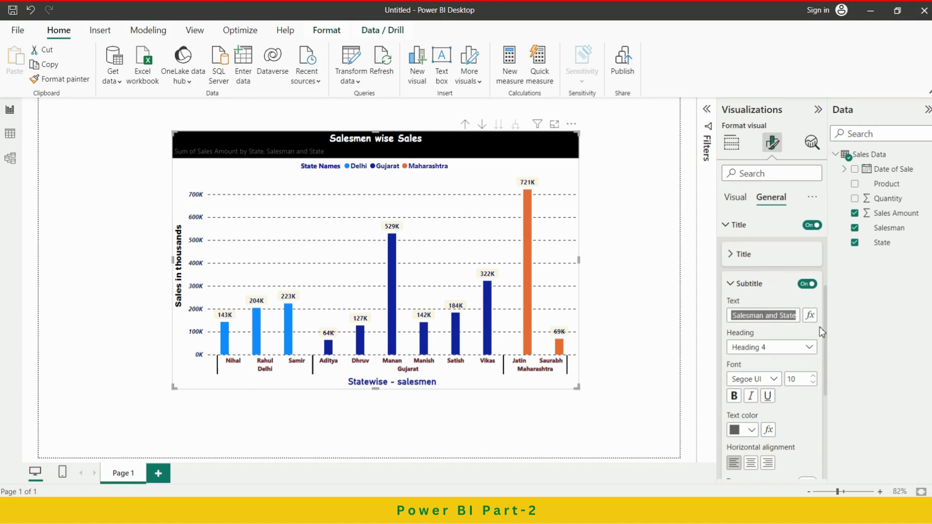
{"action": "type", "text": "Ta"}
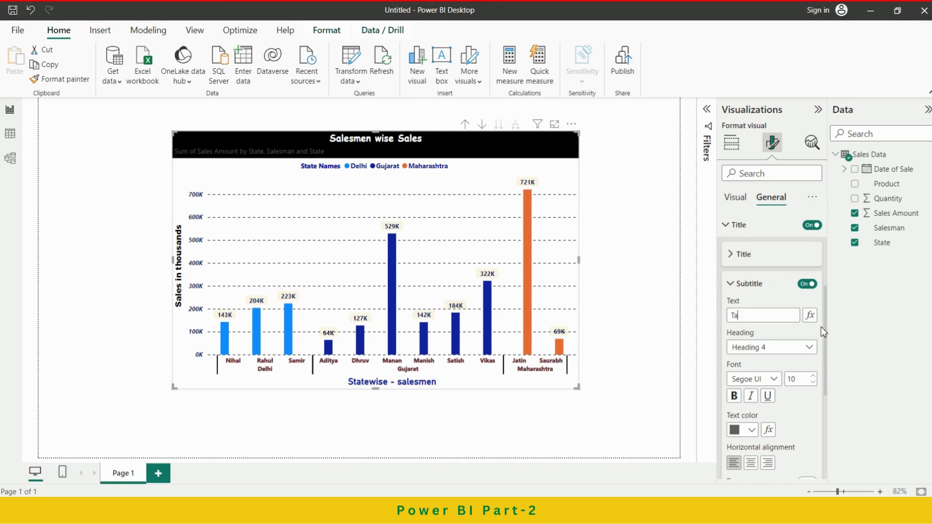
{"action": "type", "text": "ta Nexon "}
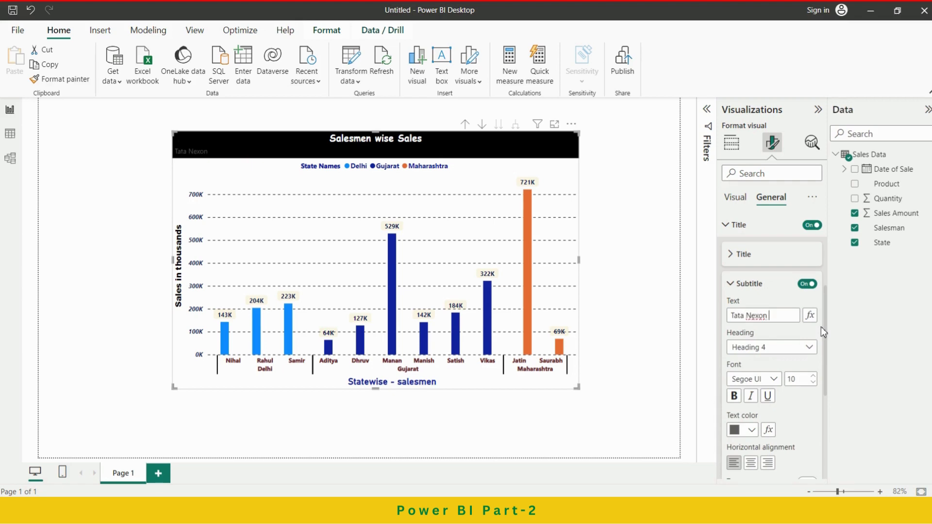
{"action": "type", "text": "EV Challenge"}
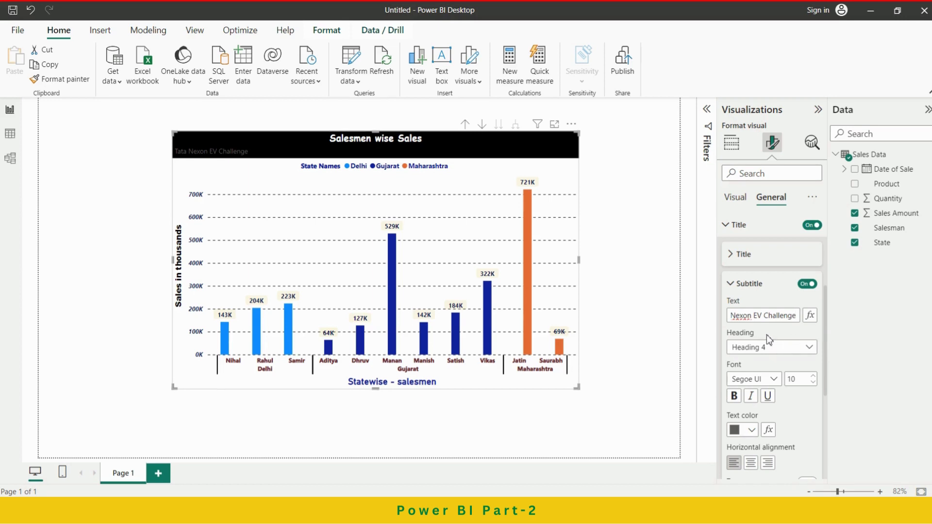
{"action": "left_click", "coordinate": [783, 333]}
Set the subtitle's heading level to Heading 3 and make its text bold.
{"action": "left_click", "coordinate": [809, 352]}
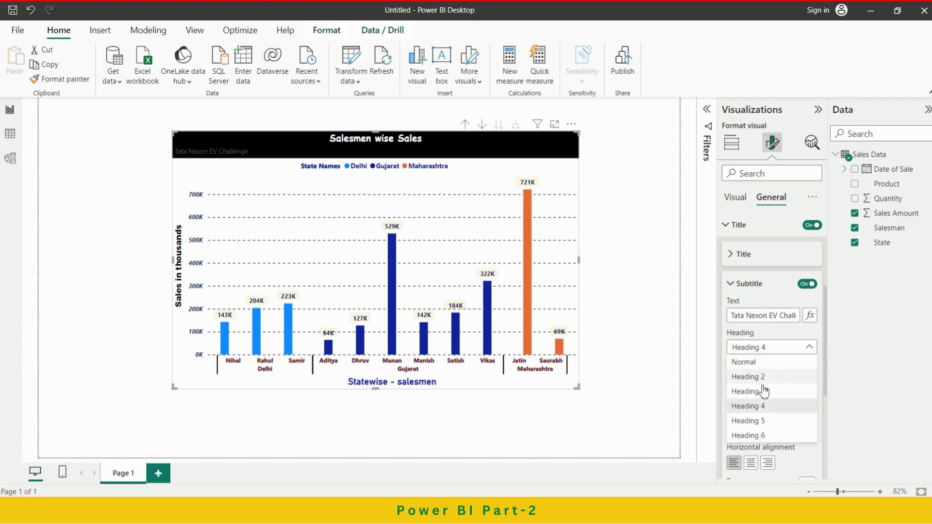
{"action": "key", "text": "Escape"}
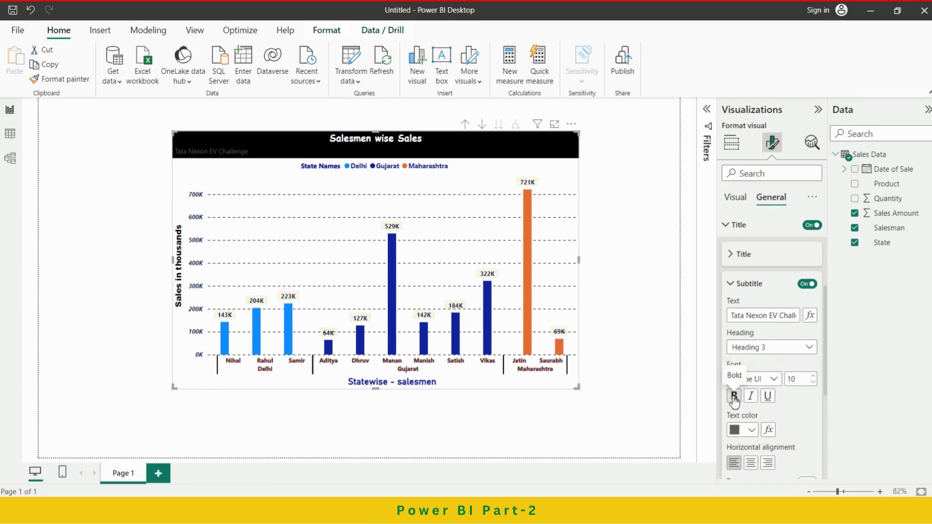
{"action": "left_click", "coordinate": [735, 395]}
Set the subtitle's text color to white, center it horizontally and collapse its settings.
{"action": "scroll", "coordinate": [772, 415], "scroll_direction": "down", "scroll_amount": 1}
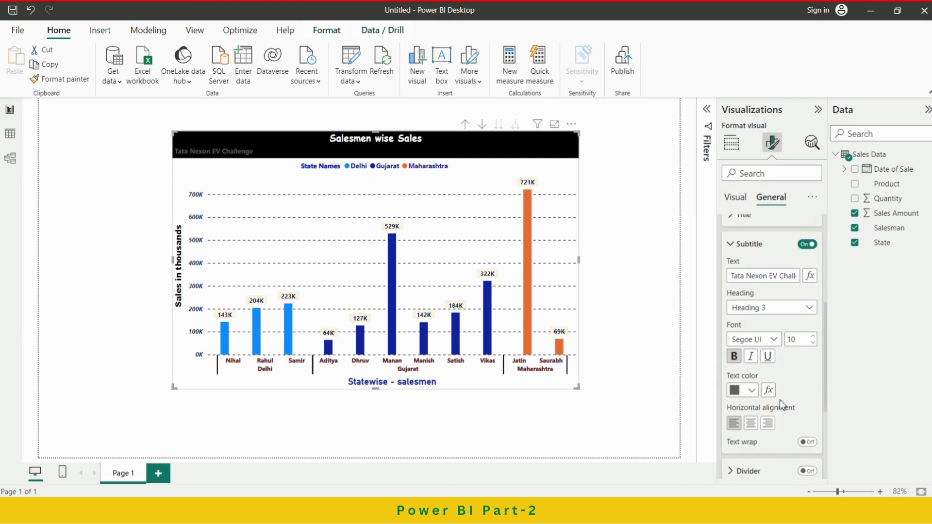
{"action": "left_click", "coordinate": [752, 391]}
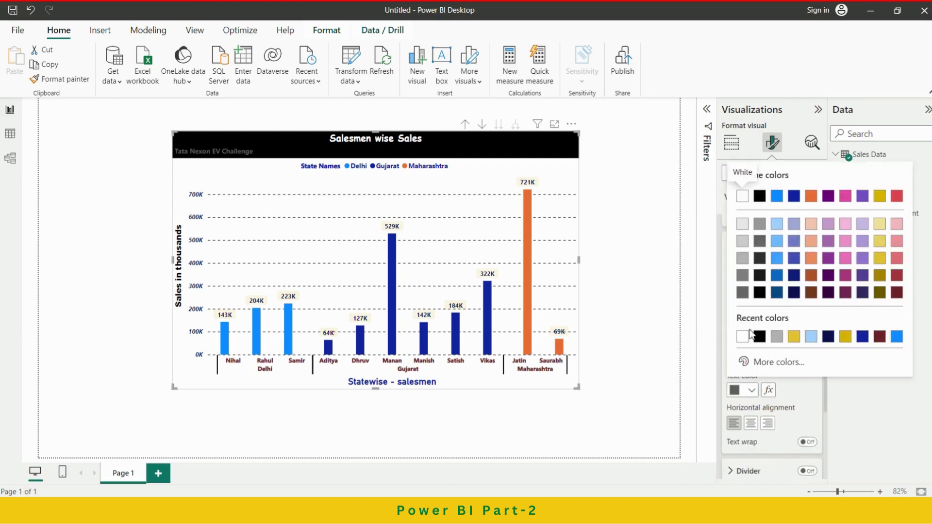
{"action": "left_click", "coordinate": [747, 340]}
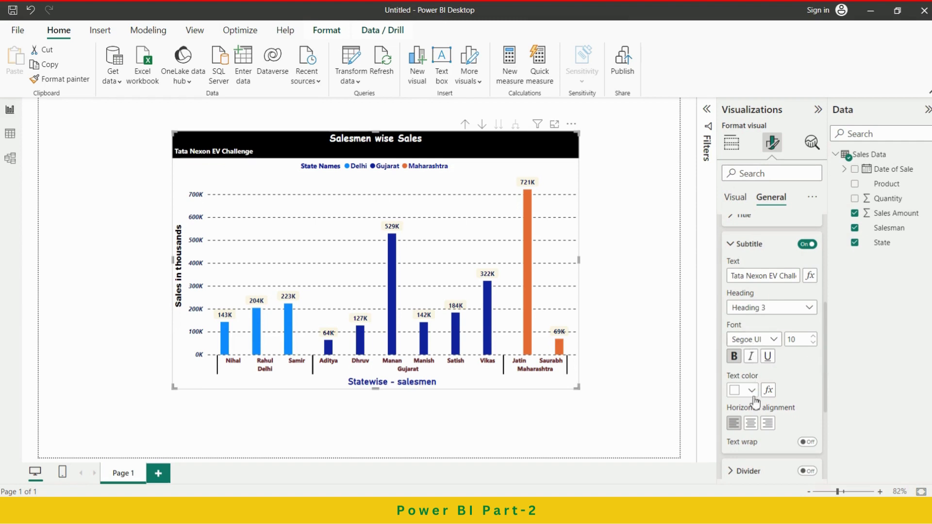
{"action": "left_click", "coordinate": [751, 423]}
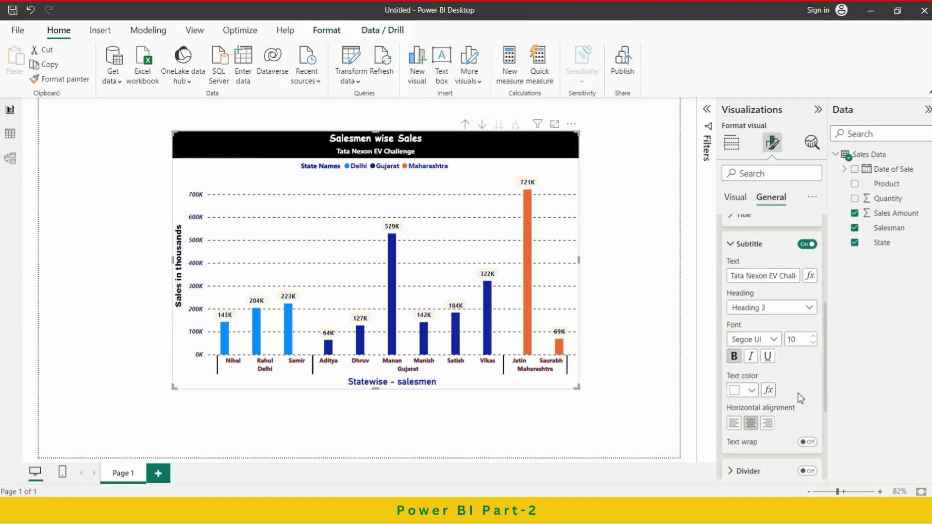
{"action": "scroll", "coordinate": [801, 379], "scroll_direction": "down", "scroll_amount": 3}
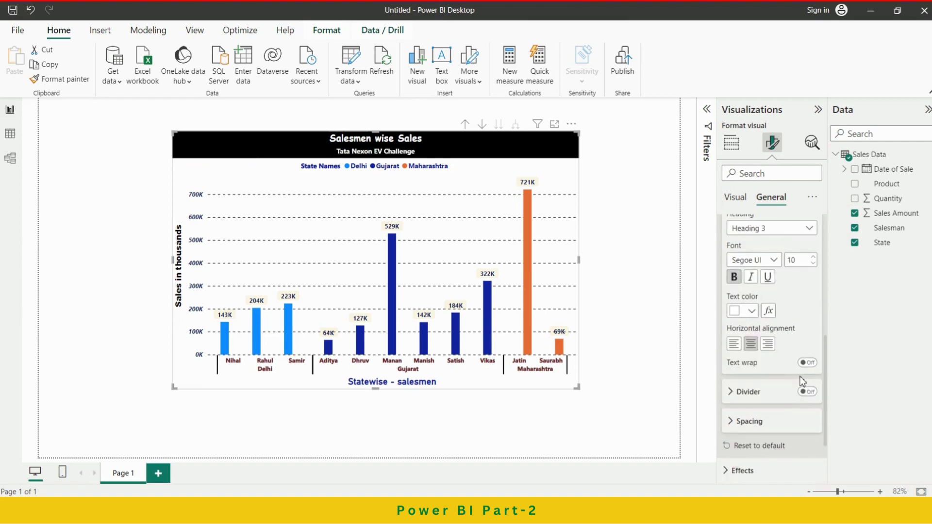
{"action": "scroll", "coordinate": [800, 376], "scroll_direction": "up", "scroll_amount": 3}
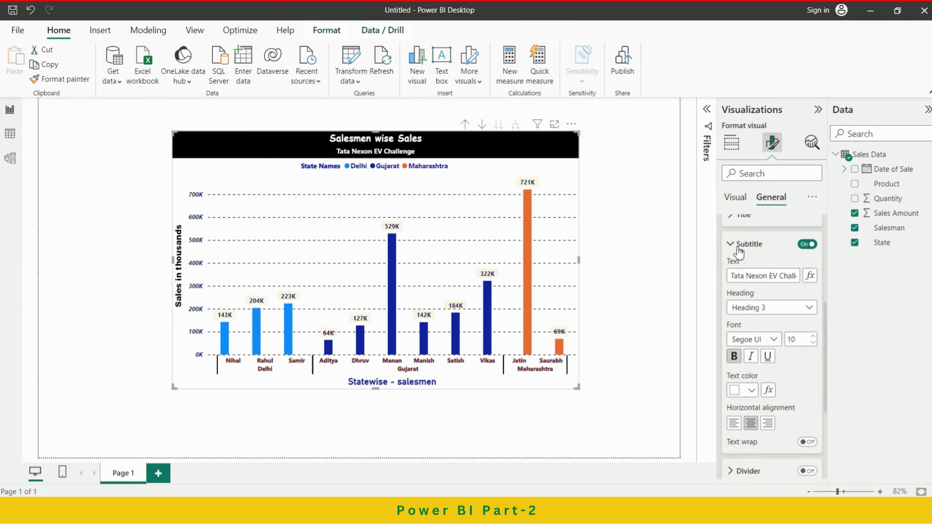
{"action": "left_click", "coordinate": [739, 245]}
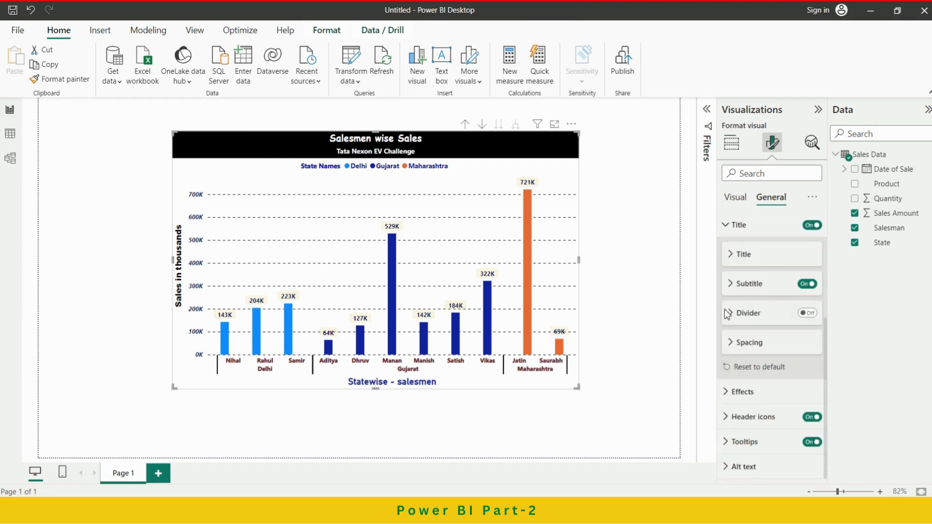
Try the divider line under the chart's title and subtitle, and turn it off again.
{"action": "left_click", "coordinate": [756, 315]}
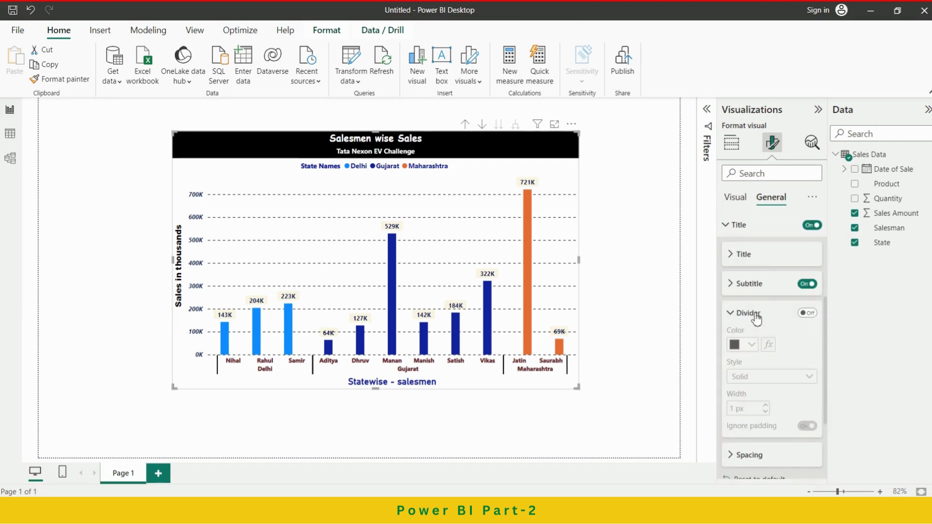
{"action": "left_click", "coordinate": [756, 317]}
{"action": "left_click", "coordinate": [808, 314]}
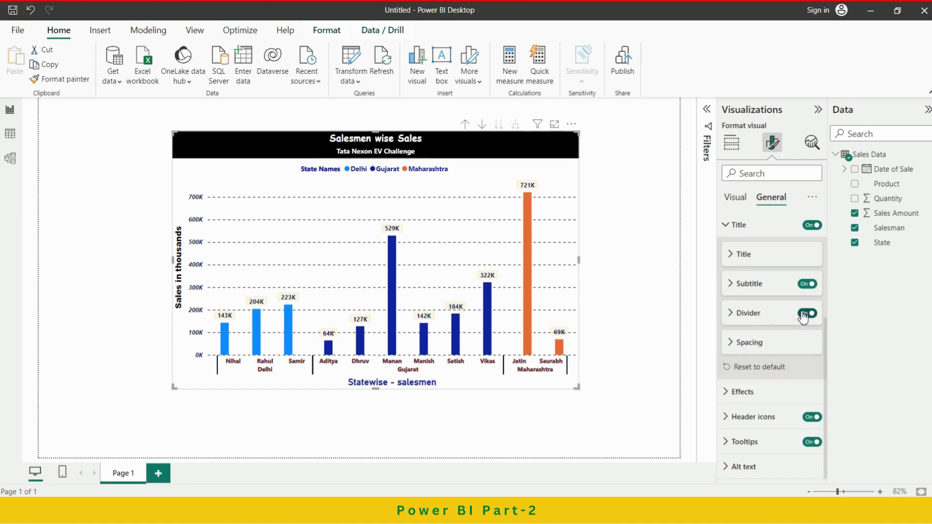
{"action": "left_click", "coordinate": [806, 314]}
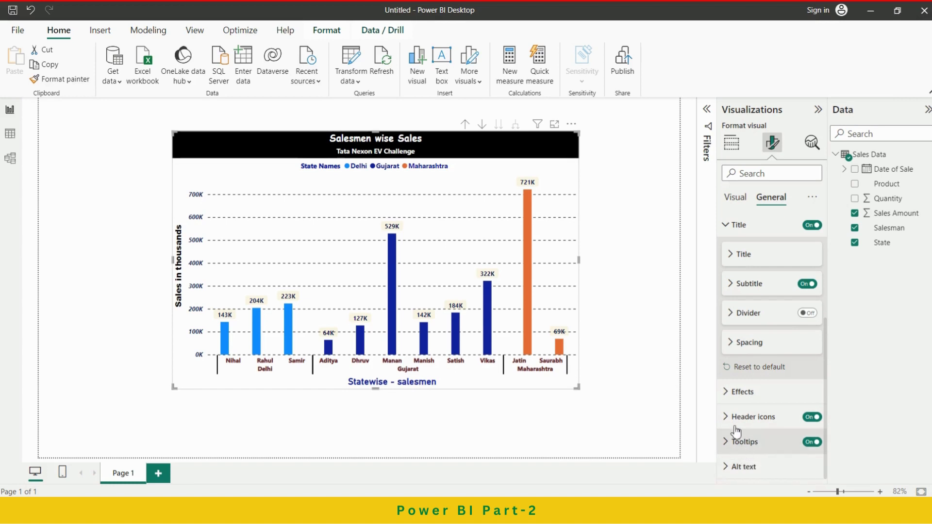
{"action": "scroll", "coordinate": [771, 351], "scroll_direction": "up", "scroll_amount": 3}
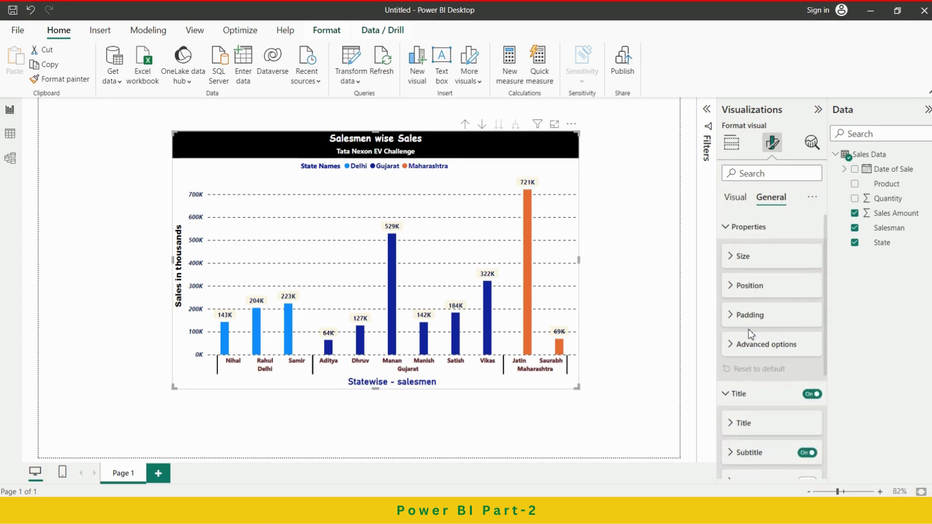
{"action": "left_click", "coordinate": [738, 228]}
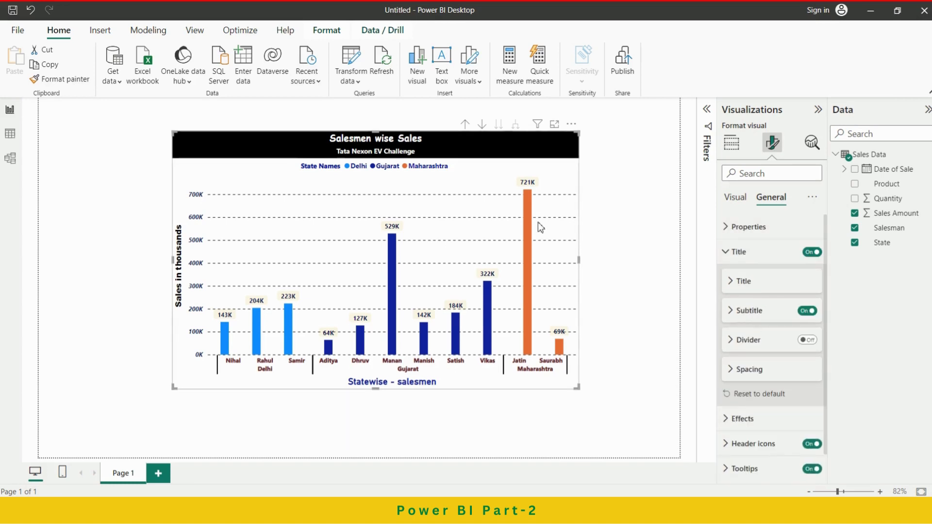
Shrink the formatted chart to about half its width and height and move it to the page's left edge.
{"action": "left_click", "coordinate": [624, 244]}
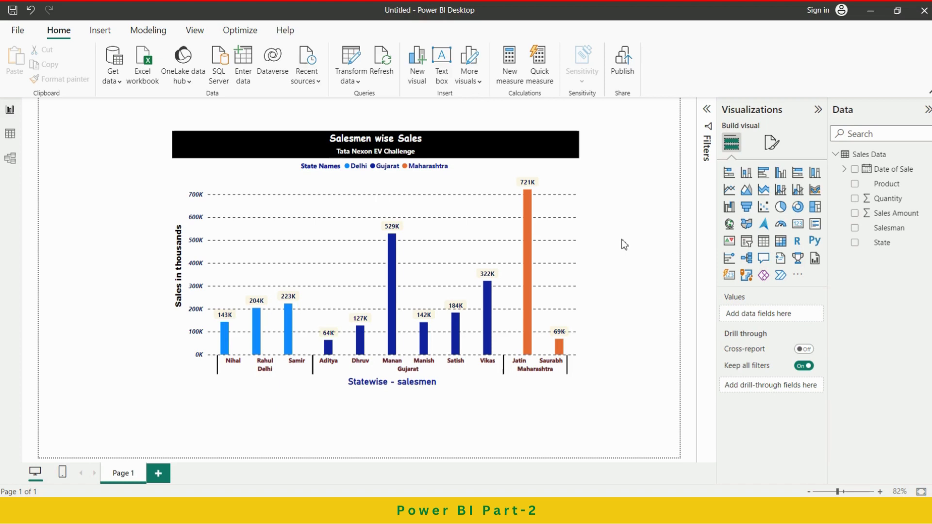
{"action": "left_click", "coordinate": [472, 177]}
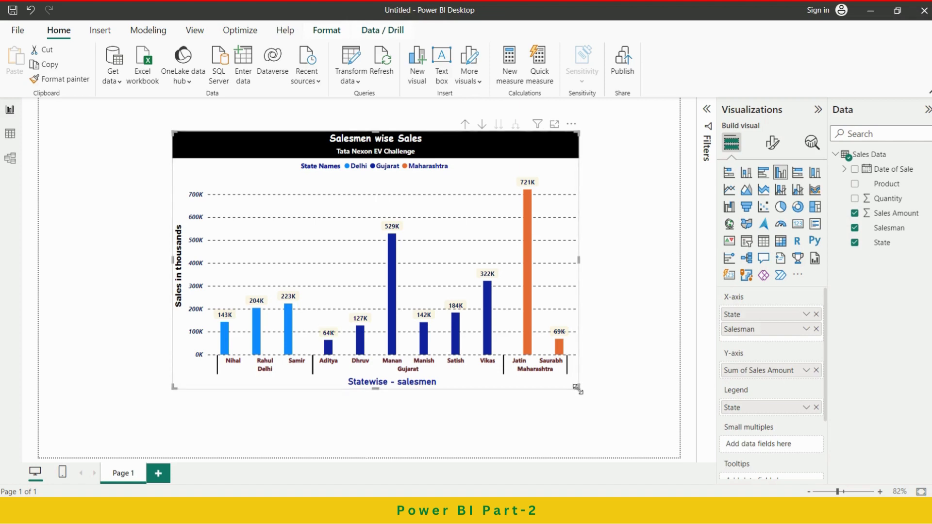
{"action": "left_click_drag", "start_coordinate": [578, 389], "coordinate": [360, 278]}
{"action": "left_click", "coordinate": [451, 174]}
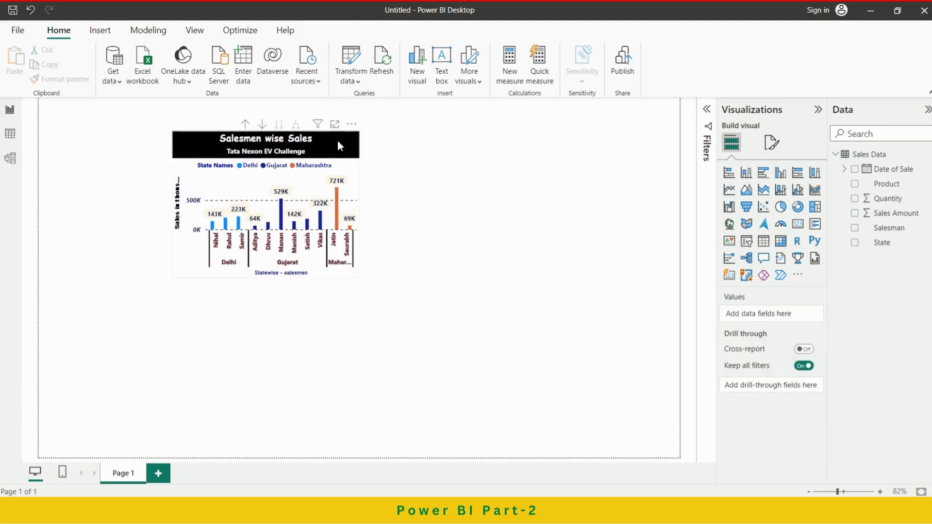
{"action": "left_click_drag", "start_coordinate": [338, 141], "coordinate": [201, 164]}
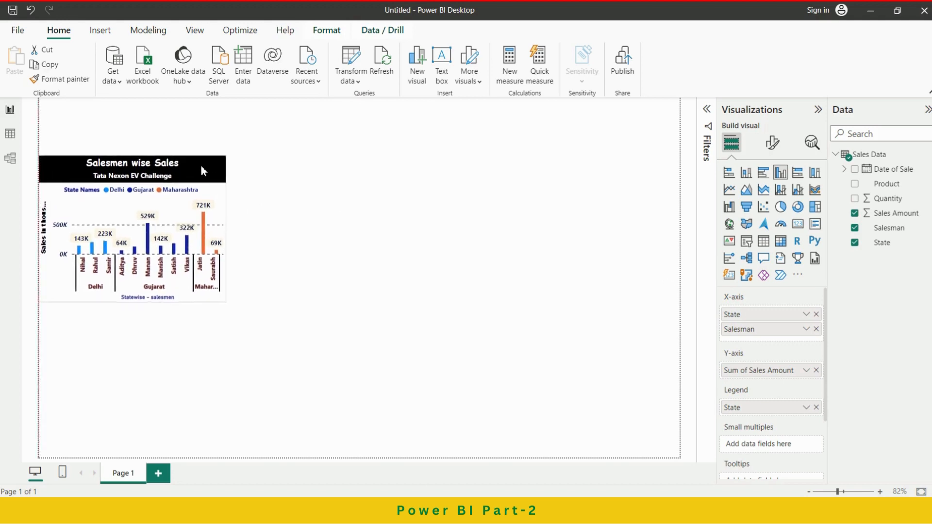
{"action": "left_click", "coordinate": [260, 224]}
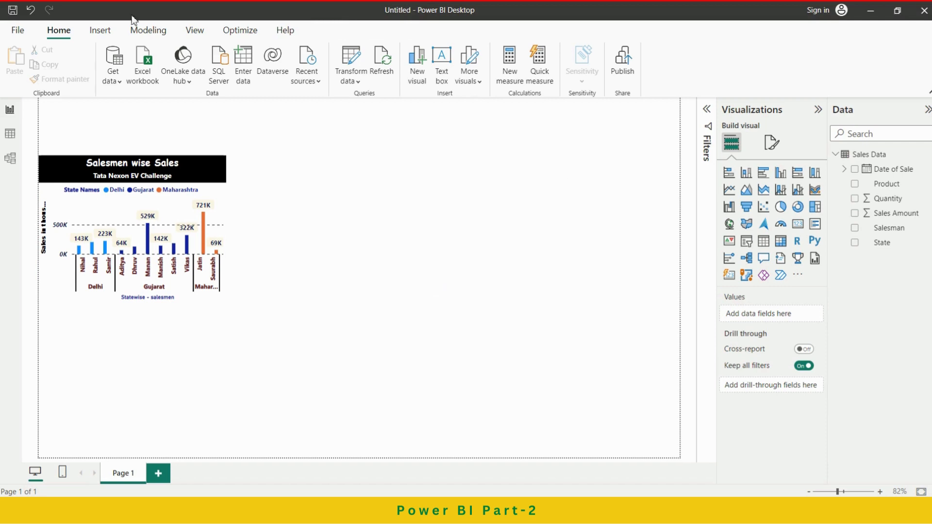
Enlarge the formatted chart moderately and delete it from the report page.
{"action": "left_click", "coordinate": [225, 300]}
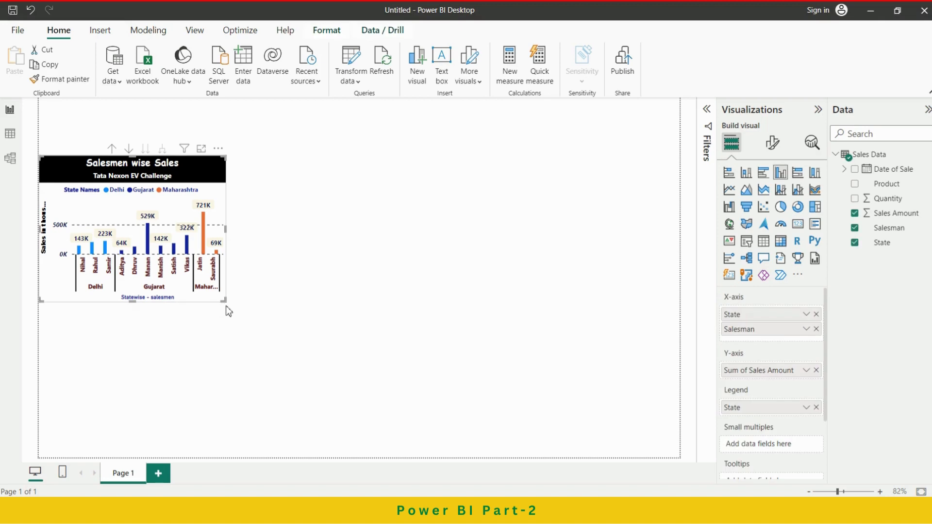
{"action": "left_click_drag", "start_coordinate": [228, 304], "coordinate": [302, 356]}
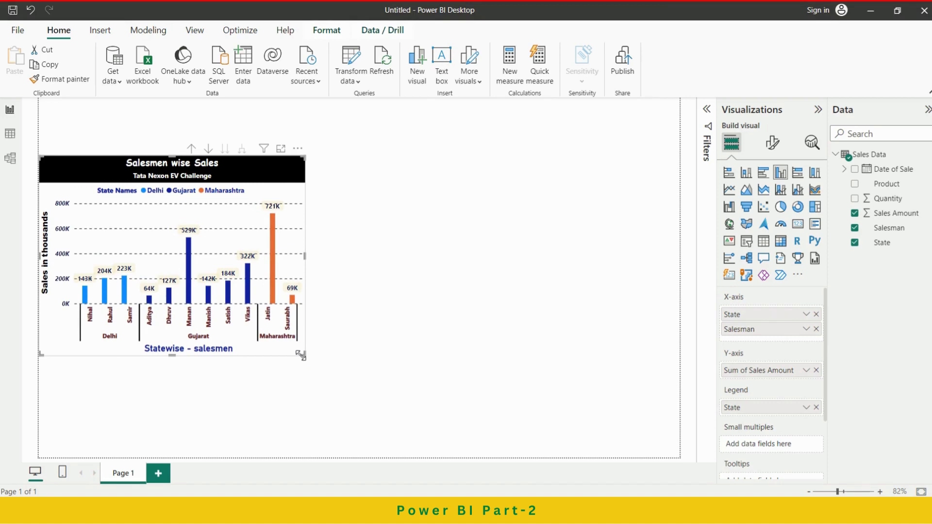
{"action": "key", "text": "Delete"}
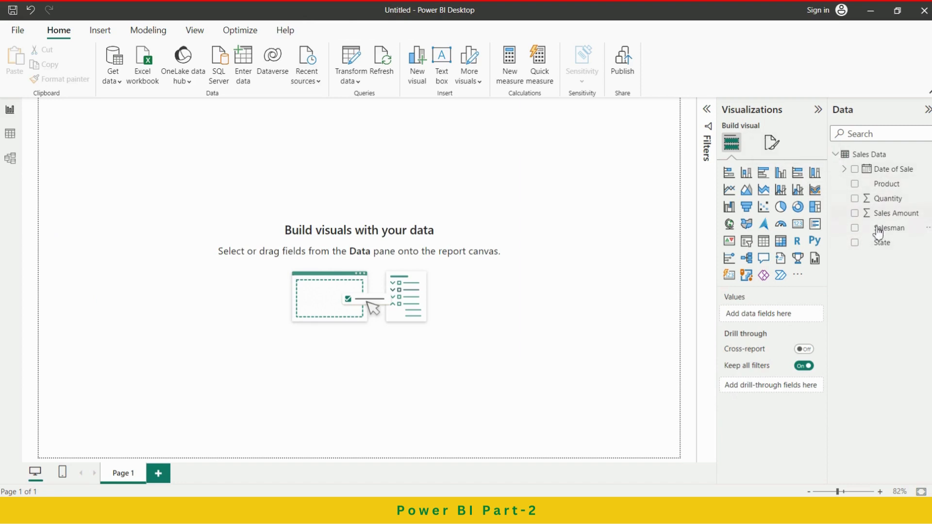
Create a column chart of Sales Amount on the empty page with State and Salesman on its X-axis.
{"action": "left_click_drag", "start_coordinate": [880, 219], "coordinate": [452, 194]}
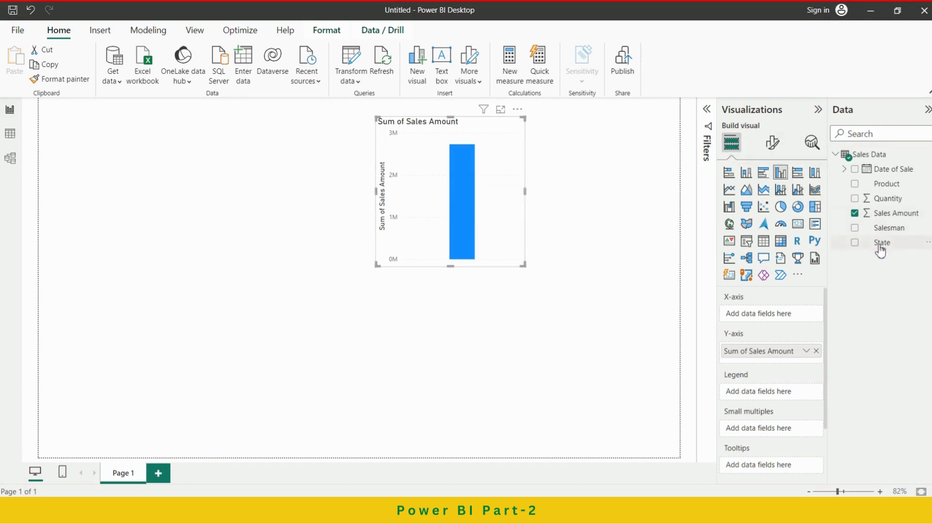
{"action": "left_click_drag", "start_coordinate": [875, 248], "coordinate": [774, 316]}
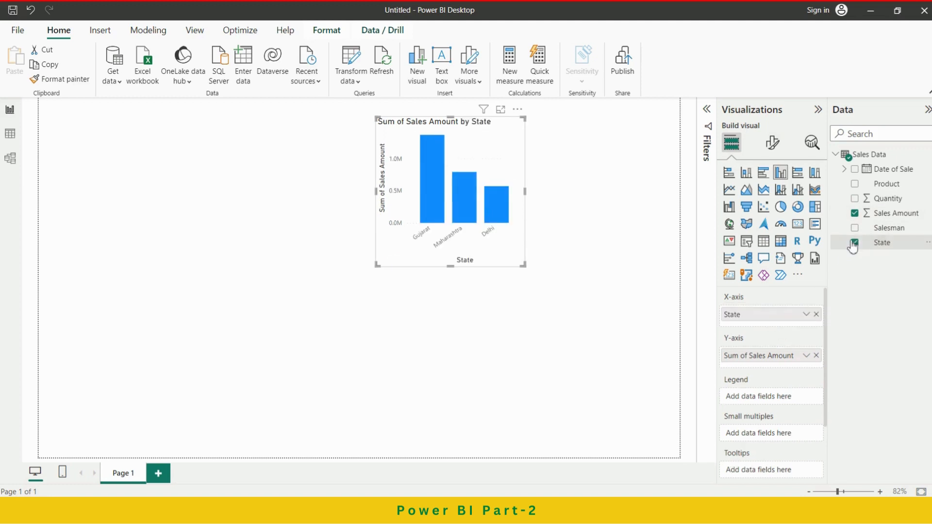
{"action": "left_click_drag", "start_coordinate": [869, 228], "coordinate": [768, 329]}
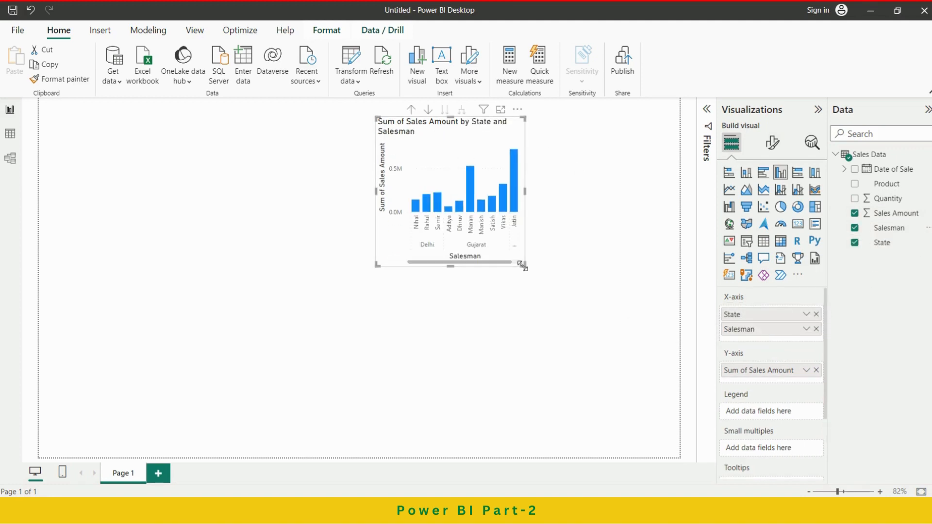
Enlarge and reposition the new chart, drill it up to State level and expand it back to State and Salesman.
{"action": "left_click_drag", "start_coordinate": [524, 265], "coordinate": [571, 312]}
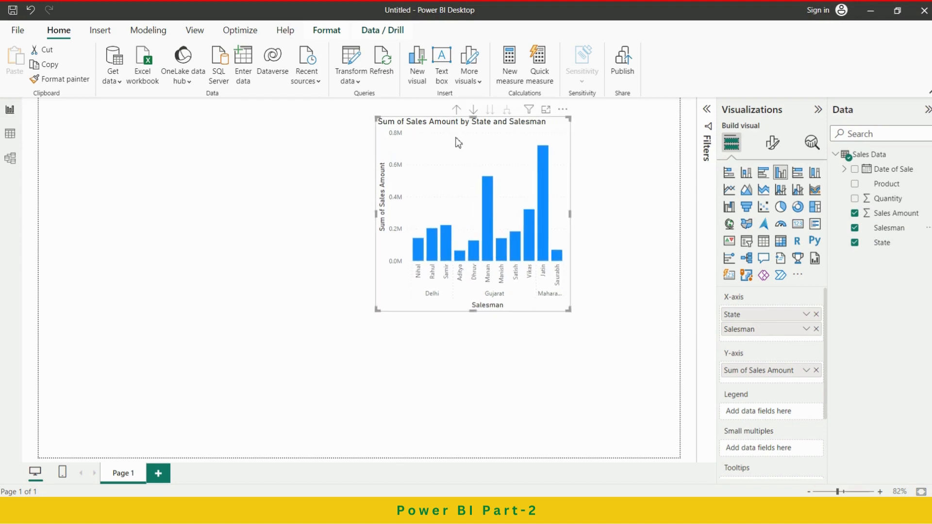
{"action": "left_click_drag", "start_coordinate": [458, 143], "coordinate": [435, 173]}
{"action": "left_click", "coordinate": [433, 139]}
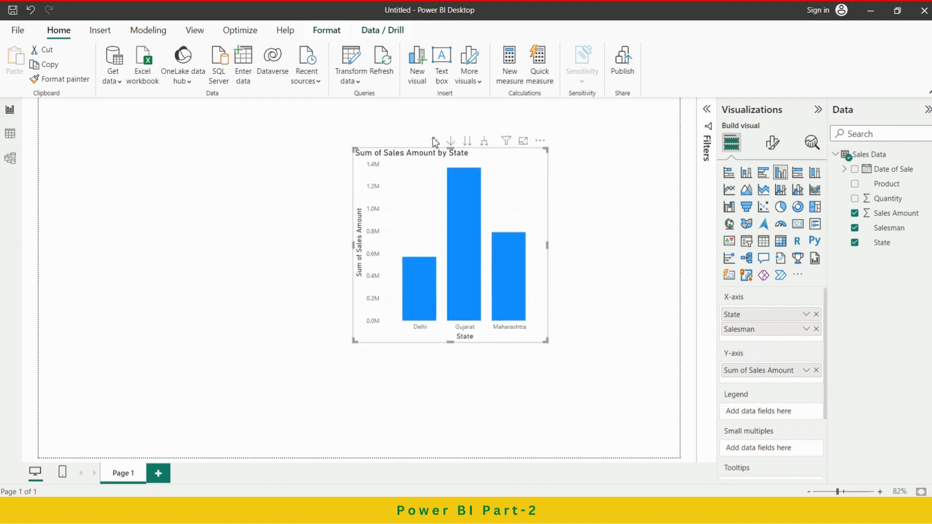
{"action": "left_click", "coordinate": [485, 142]}
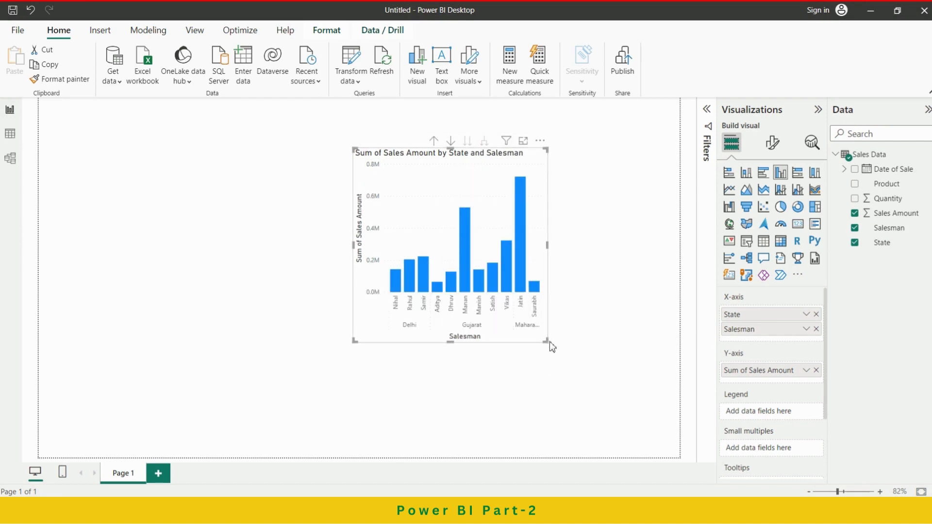
Widen the chart, add State as its legend and move it towards the middle of the page.
{"action": "left_click_drag", "start_coordinate": [547, 342], "coordinate": [634, 348]}
{"action": "left_click_drag", "start_coordinate": [877, 243], "coordinate": [761, 413]}
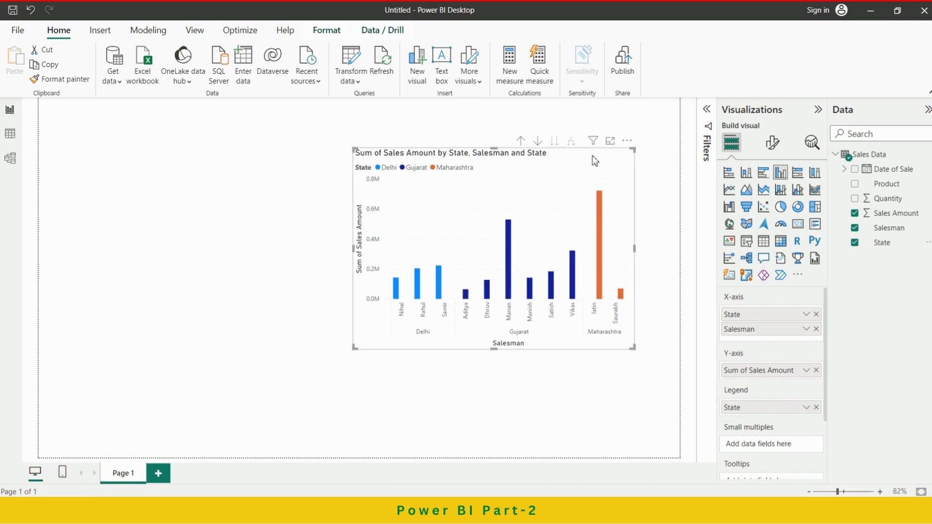
{"action": "left_click_drag", "start_coordinate": [589, 149], "coordinate": [461, 141]}
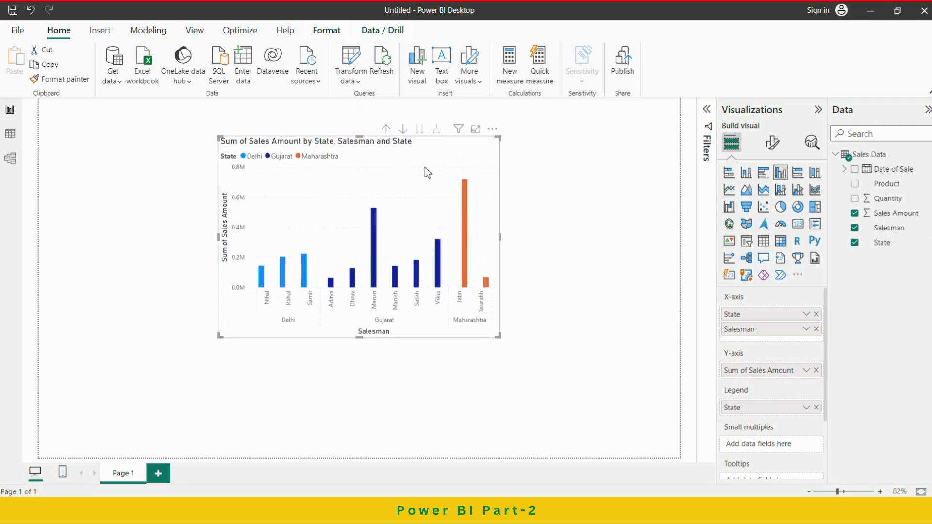
Shorten the chart's title text to "Sales Amount by State, Salesman".
{"action": "left_click", "coordinate": [770, 145]}
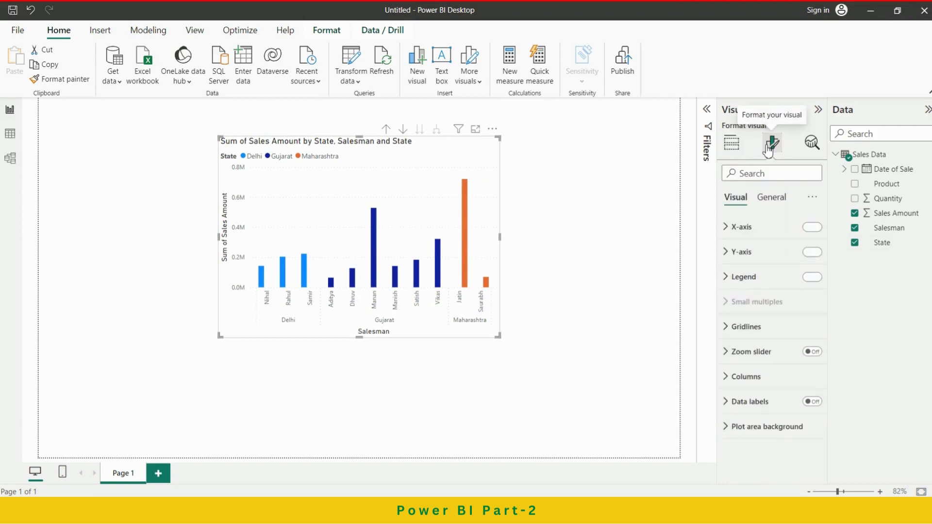
{"action": "left_click", "coordinate": [771, 198]}
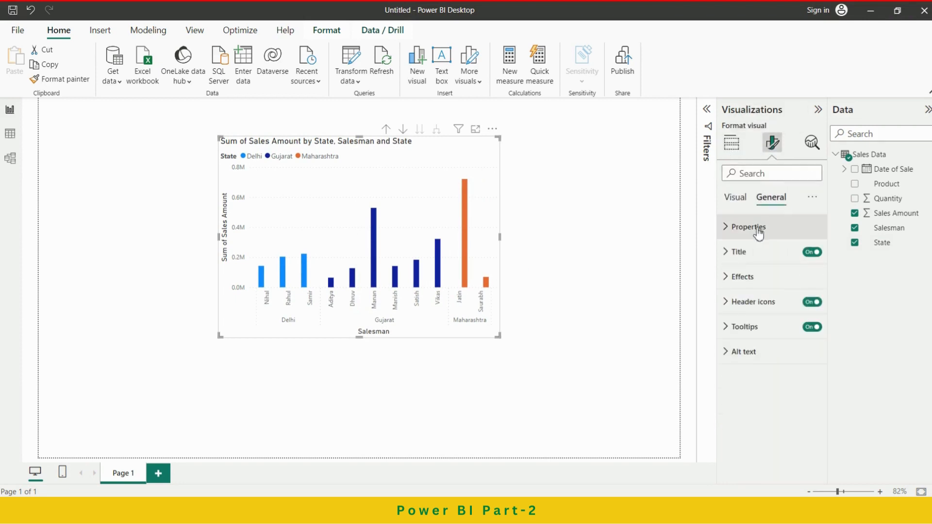
{"action": "left_click", "coordinate": [764, 253]}
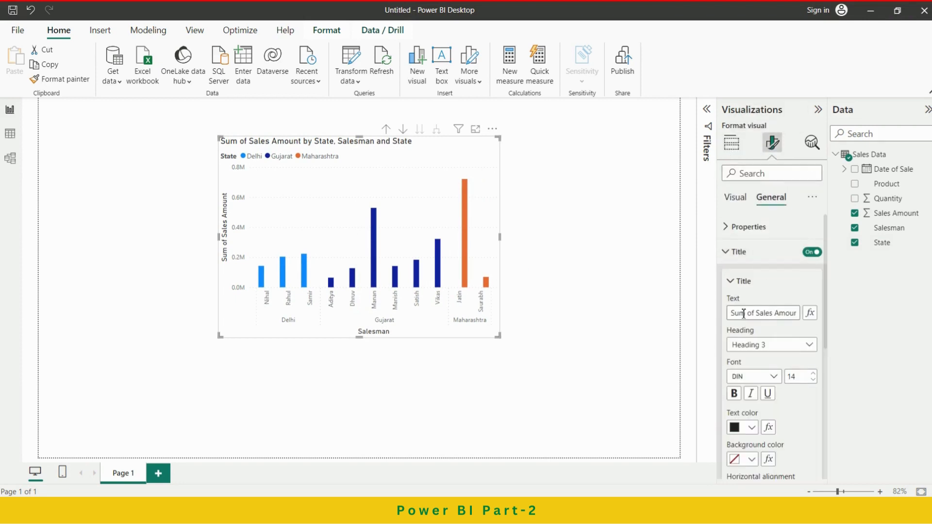
{"action": "left_click_drag", "start_coordinate": [758, 314], "coordinate": [712, 319]}
{"action": "key", "text": "BackSpace"}
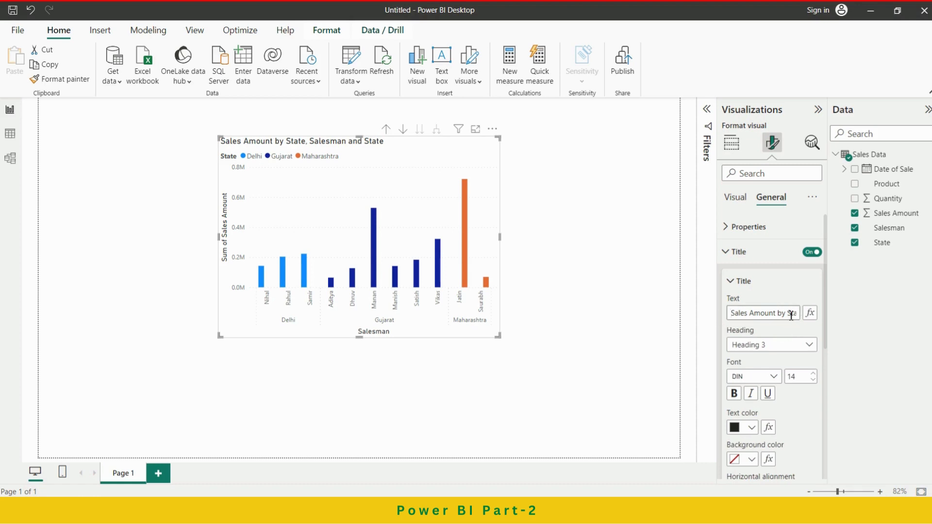
{"action": "key", "text": "Right"}
{"action": "key", "text": "Right"}
{"action": "key", "text": "Right"}
{"action": "key", "text": "Right"}
{"action": "key", "text": "Right"}
{"action": "key", "text": "Right"}
{"action": "key", "text": "Right"}
{"action": "key", "text": "Right"}
{"action": "key", "text": "Right"}
{"action": "key", "text": "Right"}
{"action": "key", "text": "Right"}
{"action": "key", "text": "Right"}
{"action": "key", "text": "Right"}
{"action": "key", "text": "Right"}
{"action": "key", "text": "Right"}
{"action": "key", "text": "Right"}
{"action": "key", "text": "Right"}
{"action": "key", "text": "Right"}
{"action": "key", "text": "Right"}
{"action": "key", "text": "Right"}
{"action": "key", "text": "Right"}
{"action": "key", "text": "Right"}
{"action": "key", "text": "Right"}
{"action": "key", "text": "Right"}
{"action": "key", "text": "BackSpace"}
{"action": "key", "text": "BackSpace"}
{"action": "key", "text": "BackSpace"}
{"action": "key", "text": "BackSpace"}
{"action": "key", "text": "BackSpace"}
{"action": "key", "text": "BackSpace"}
{"action": "key", "text": "BackSpace"}
{"action": "key", "text": "BackSpace"}
{"action": "key", "text": "BackSpace"}
{"action": "key", "text": "BackSpace"}
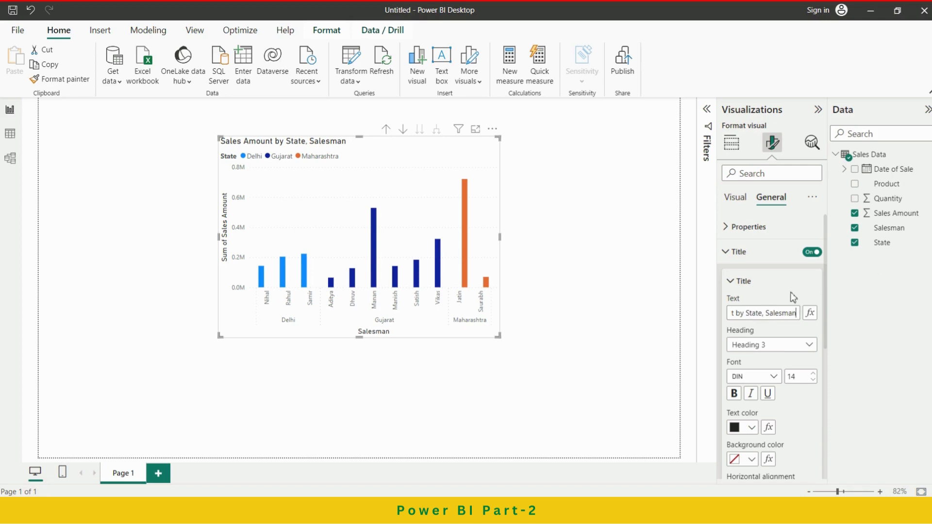
Set the chart title's heading level to Heading 2, make it bold and apply the Arial Black font.
{"action": "left_click", "coordinate": [797, 345]}
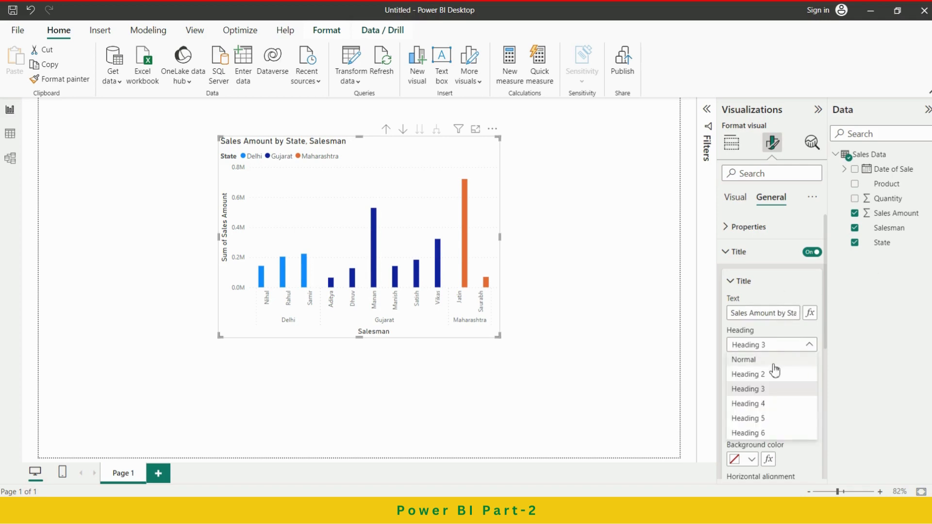
{"action": "left_click", "coordinate": [761, 376]}
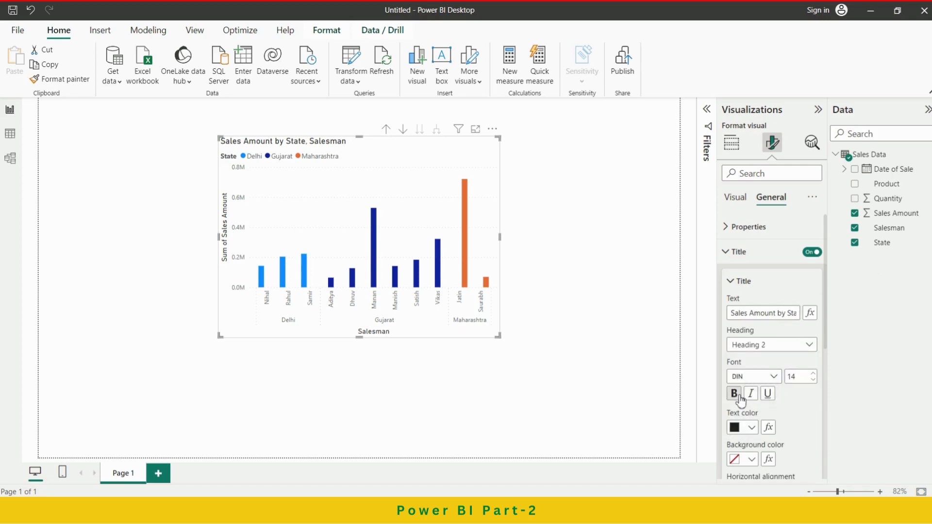
{"action": "left_click", "coordinate": [735, 393]}
{"action": "left_click", "coordinate": [772, 376]}
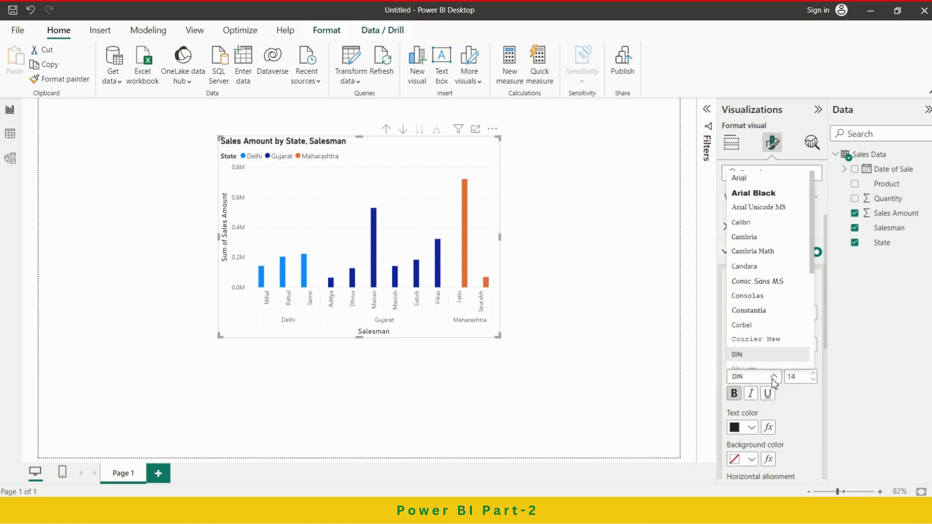
{"action": "left_click", "coordinate": [760, 193]}
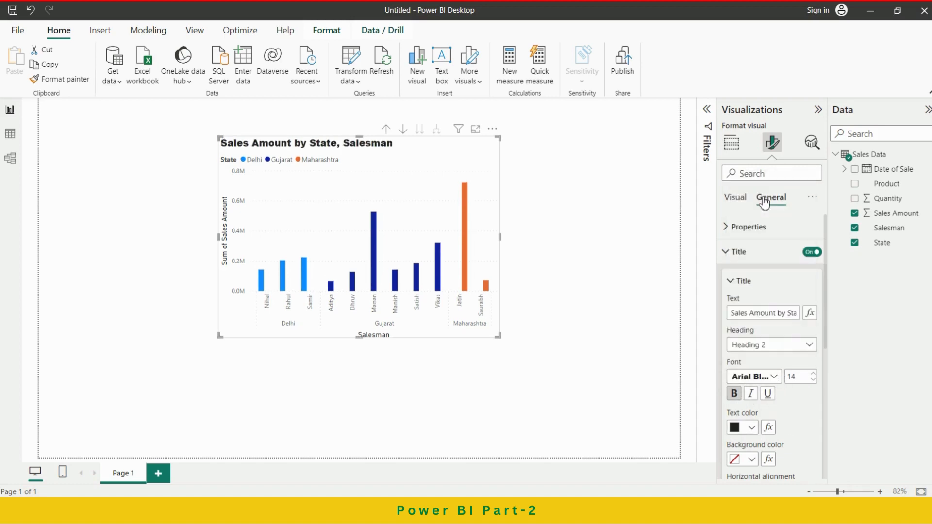
Give the chart title a black background and white text.
{"action": "scroll", "coordinate": [784, 391], "scroll_direction": "down", "scroll_amount": 1}
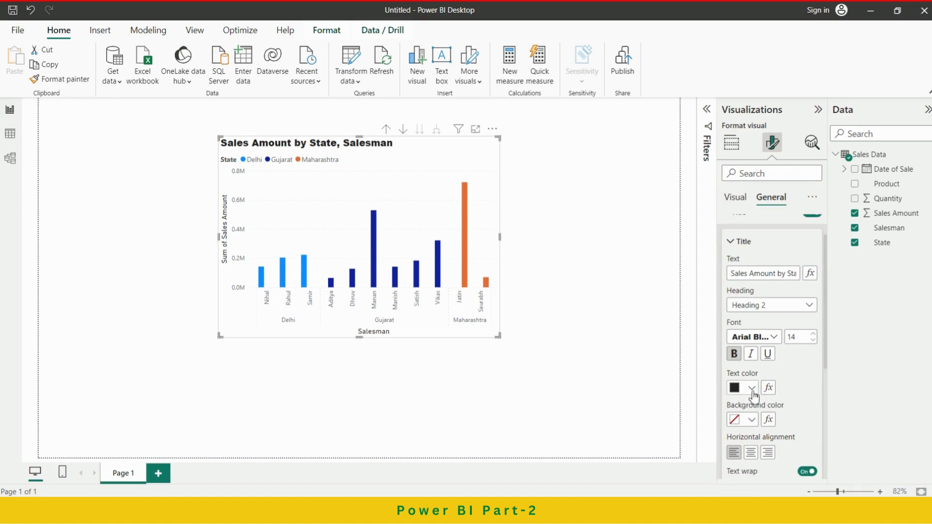
{"action": "left_click", "coordinate": [751, 420]}
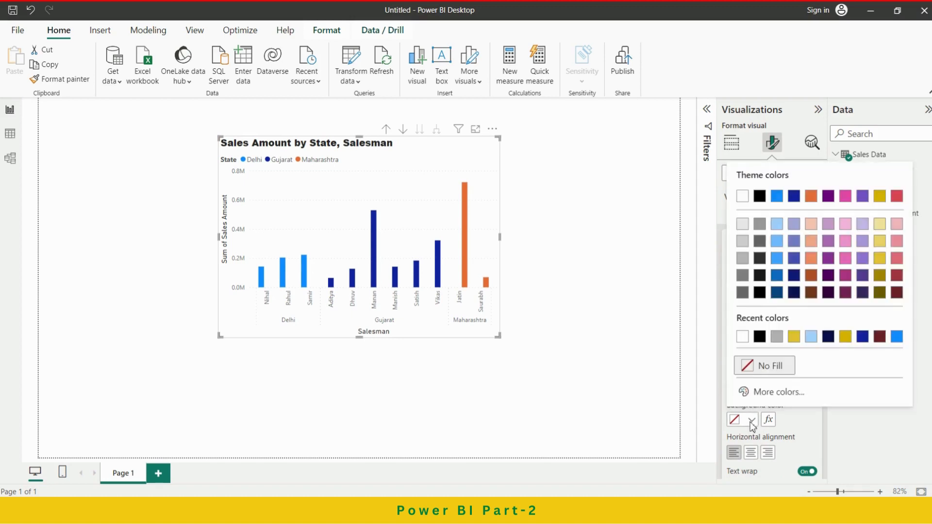
{"action": "left_click", "coordinate": [760, 337]}
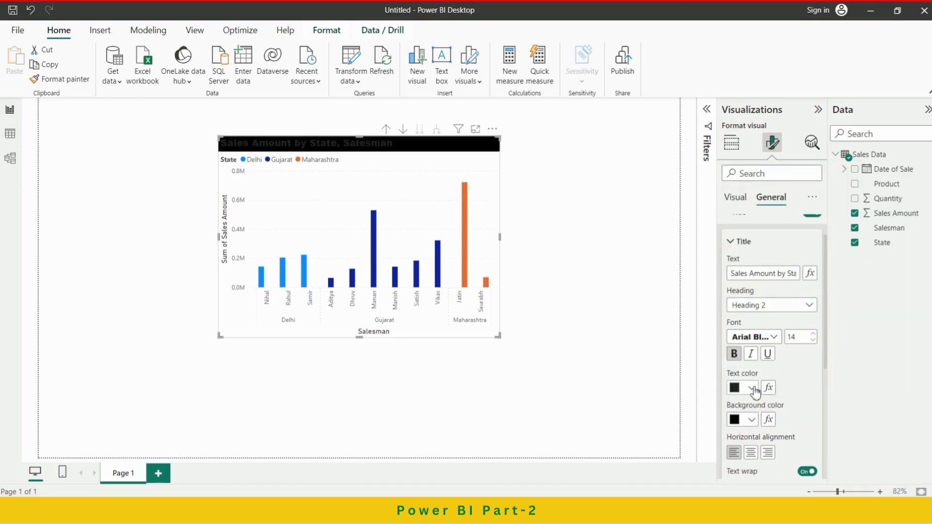
{"action": "left_click", "coordinate": [752, 389]}
{"action": "left_click", "coordinate": [760, 334]}
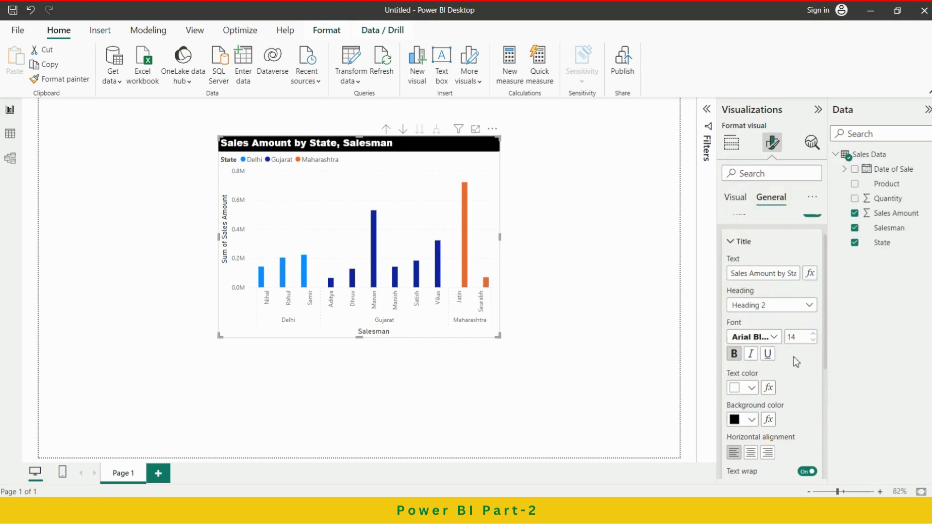
Set the chart title's font size to 12, center it horizontally and change its font to Georgia.
{"action": "left_click", "coordinate": [813, 340]}
{"action": "left_click", "coordinate": [813, 340]}
{"action": "left_click", "coordinate": [751, 456]}
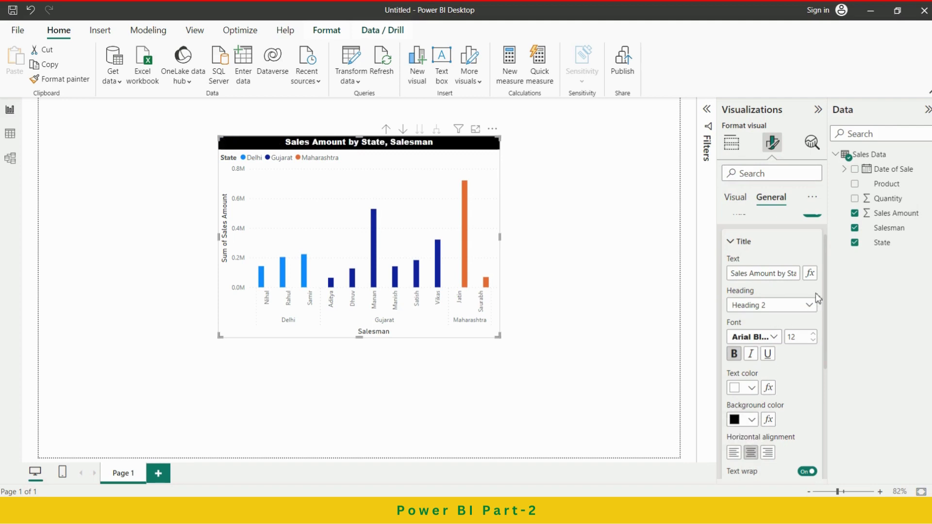
{"action": "left_click", "coordinate": [776, 337]}
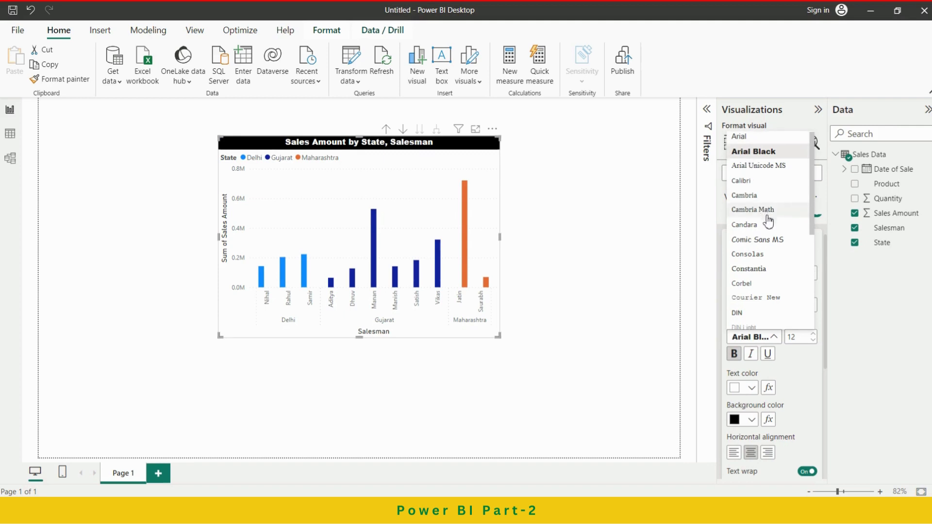
{"action": "scroll", "coordinate": [768, 233], "scroll_direction": "down", "scroll_amount": 2}
{"action": "scroll", "coordinate": [768, 233], "scroll_direction": "down", "scroll_amount": 2}
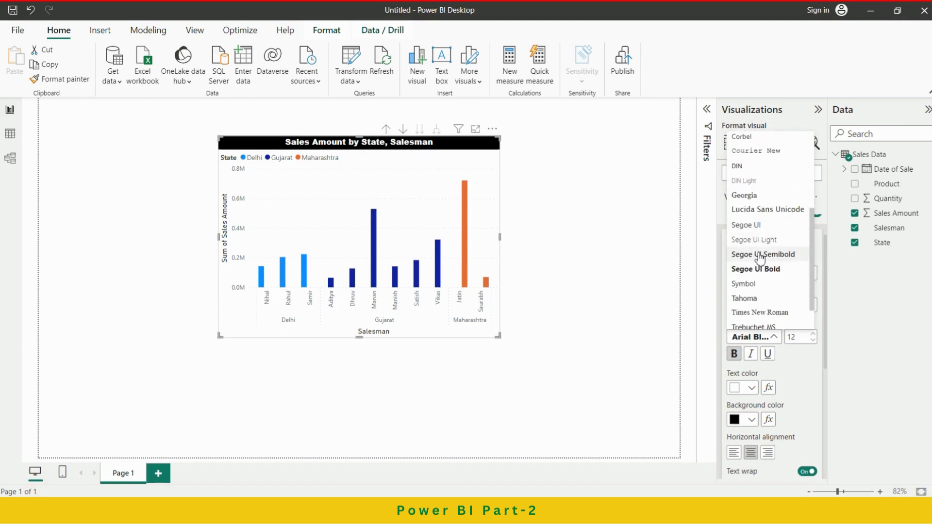
{"action": "left_click", "coordinate": [747, 196]}
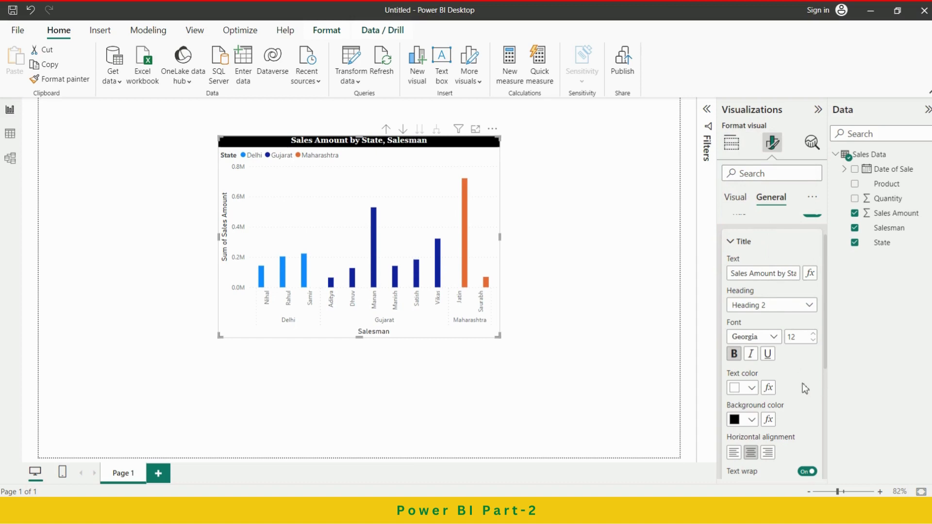
{"action": "scroll", "coordinate": [801, 385], "scroll_direction": "down", "scroll_amount": 3}
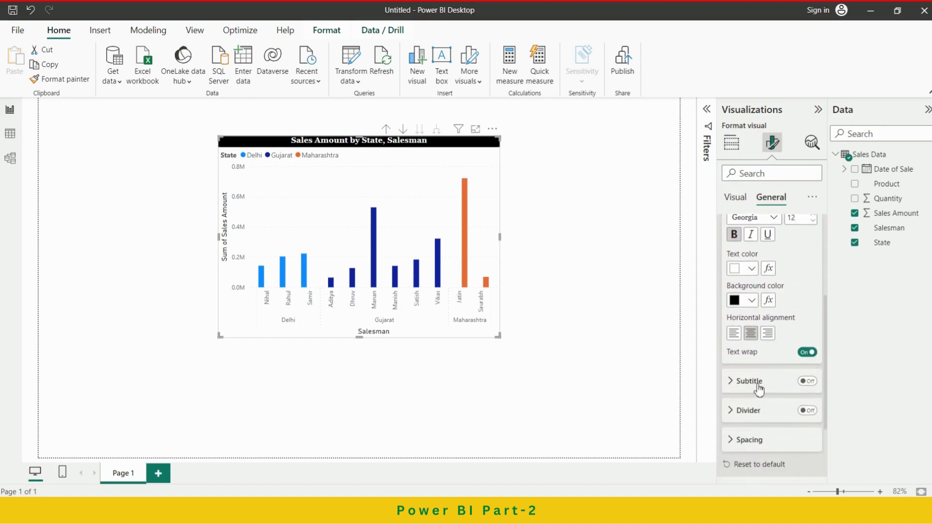
Enable the chart's subtitle and set its text to "Nexon EV challenge".
{"action": "left_click", "coordinate": [759, 389]}
{"action": "left_click", "coordinate": [808, 381]}
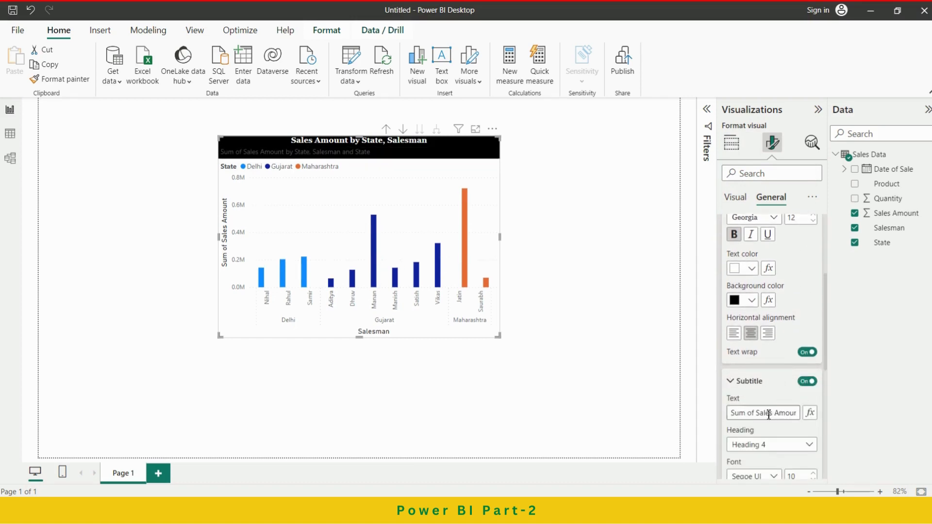
{"action": "triple_click", "coordinate": [733, 413]}
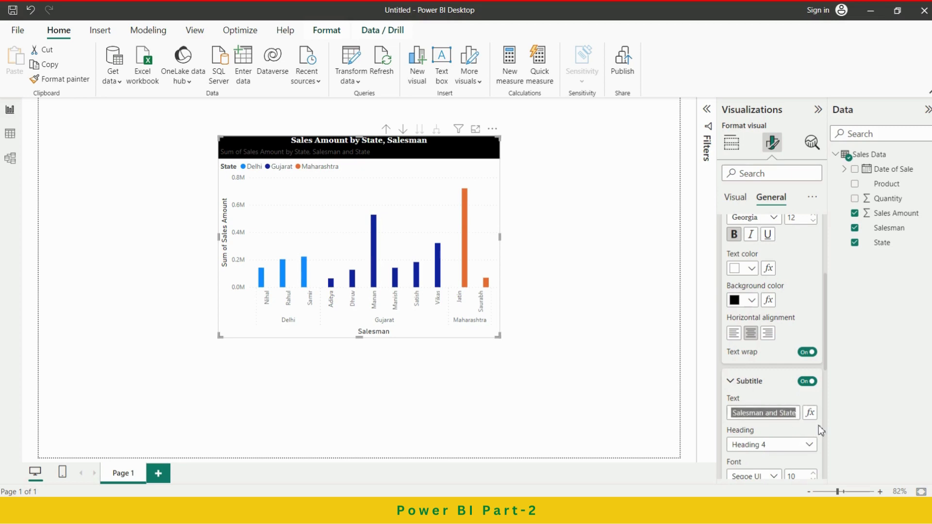
{"action": "type", "text": "Nexon E"}
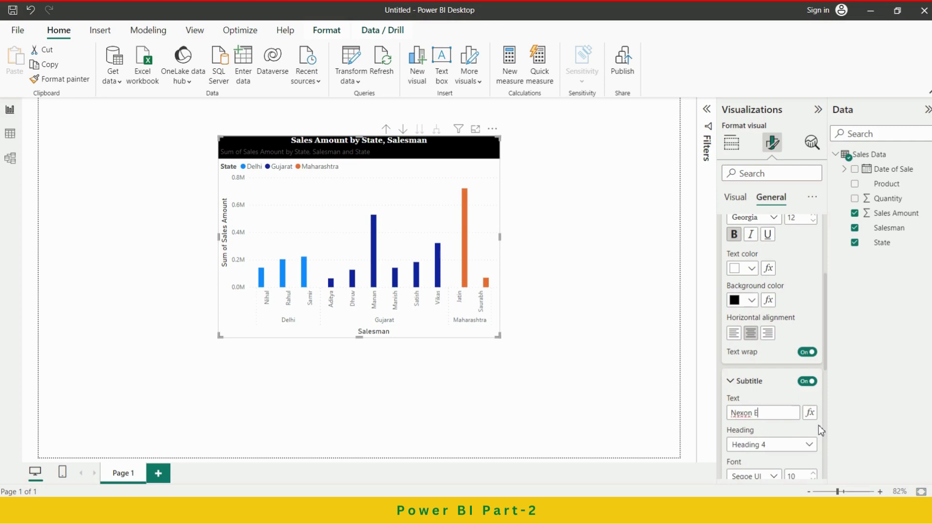
{"action": "type", "text": "V cha"}
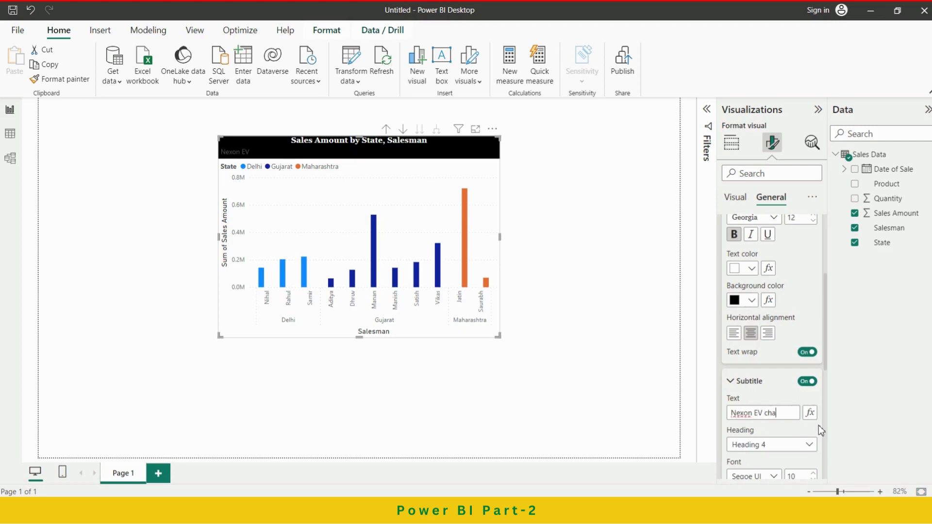
{"action": "type", "text": "llenge"}
{"action": "left_click", "coordinate": [789, 402]}
Format the chart's subtitle in Times New Roman with white text, centered horizontally.
{"action": "scroll", "coordinate": [787, 408], "scroll_direction": "down", "scroll_amount": 3}
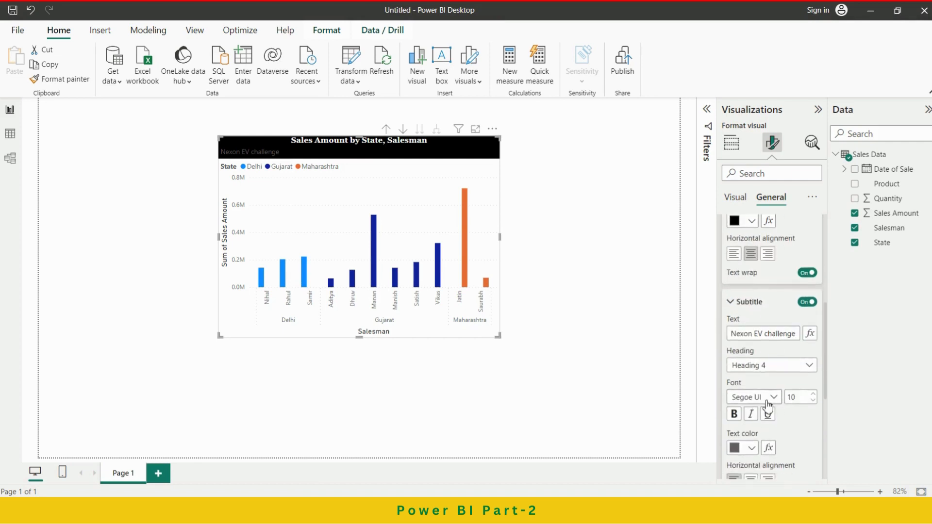
{"action": "left_click", "coordinate": [769, 398]}
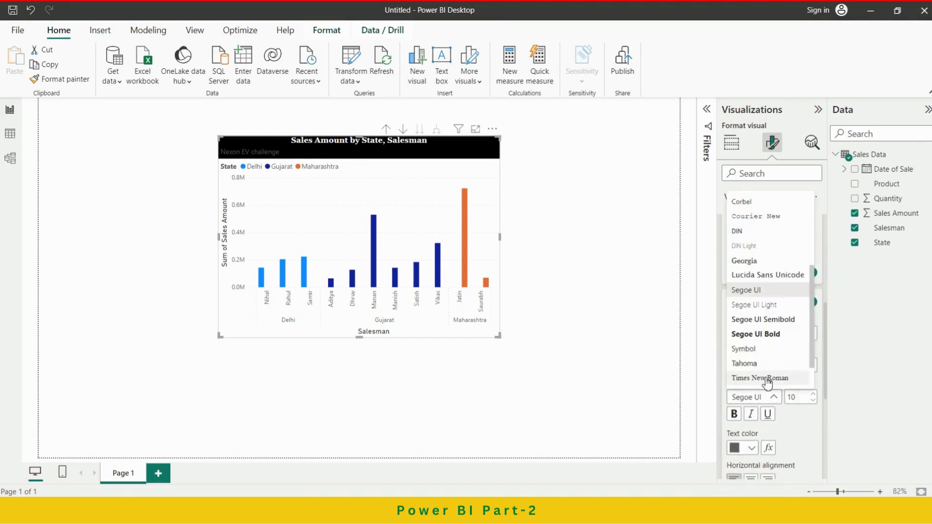
{"action": "left_click", "coordinate": [767, 378]}
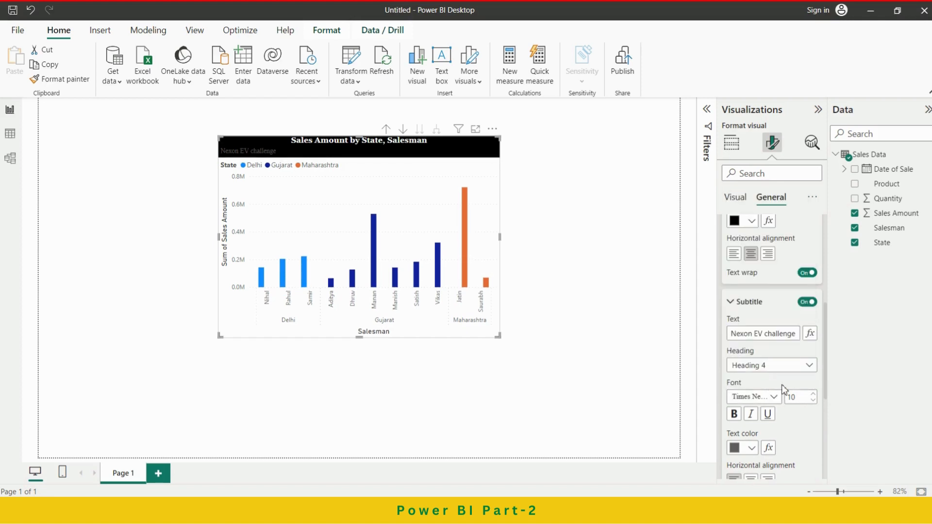
{"action": "scroll", "coordinate": [743, 458], "scroll_direction": "down", "scroll_amount": 3}
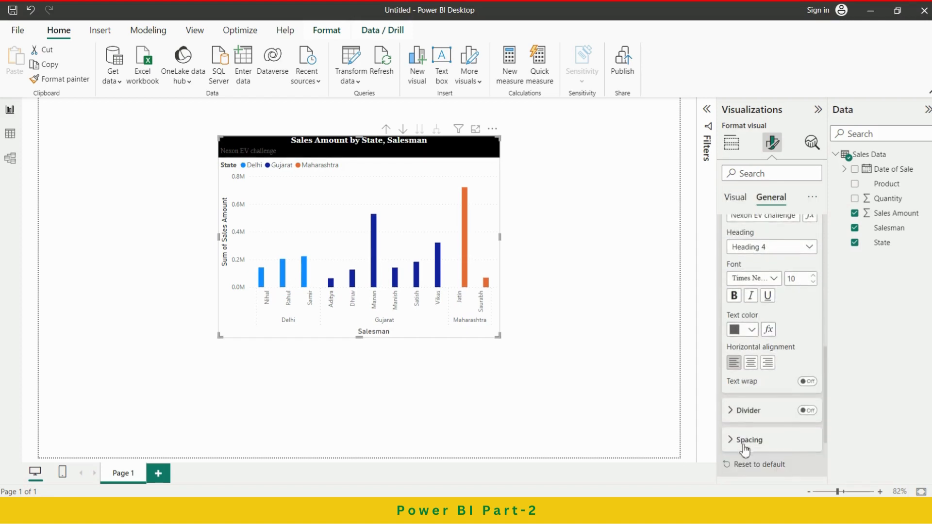
{"action": "left_click", "coordinate": [751, 329]}
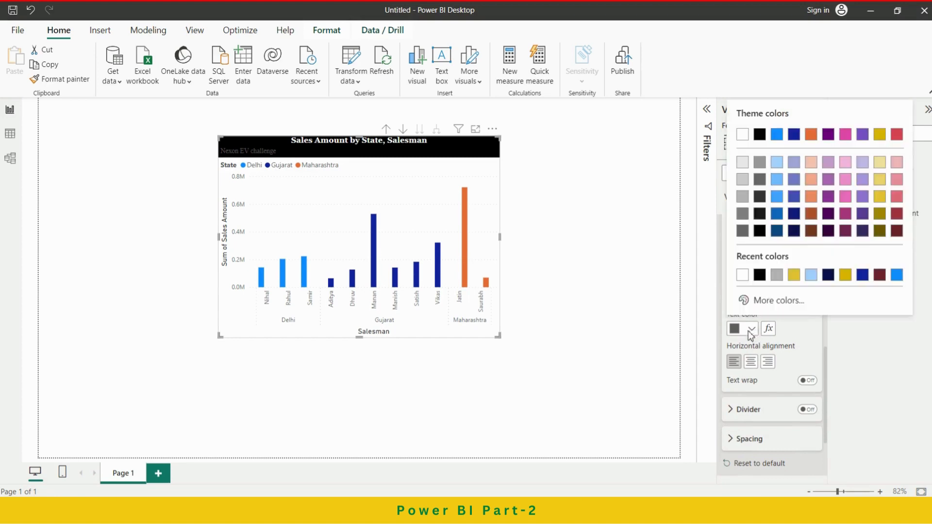
{"action": "left_click", "coordinate": [742, 275]}
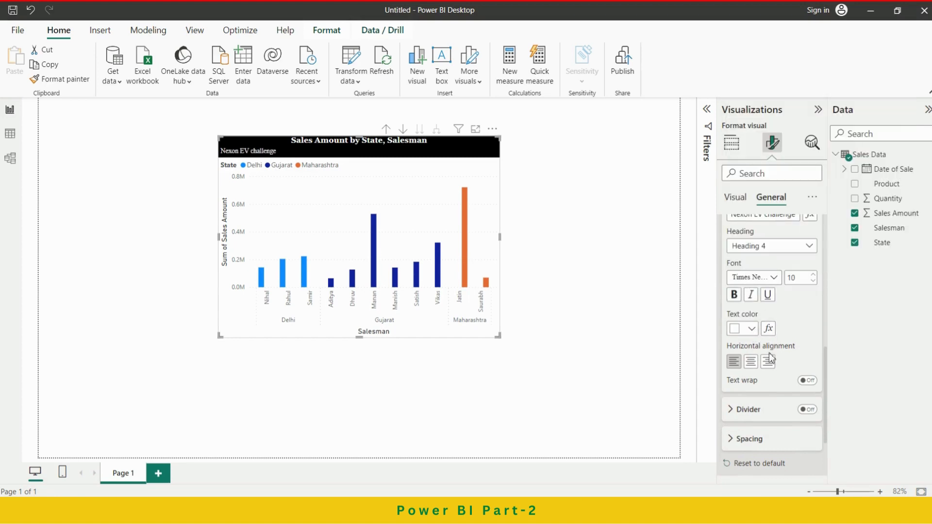
{"action": "left_click", "coordinate": [751, 362]}
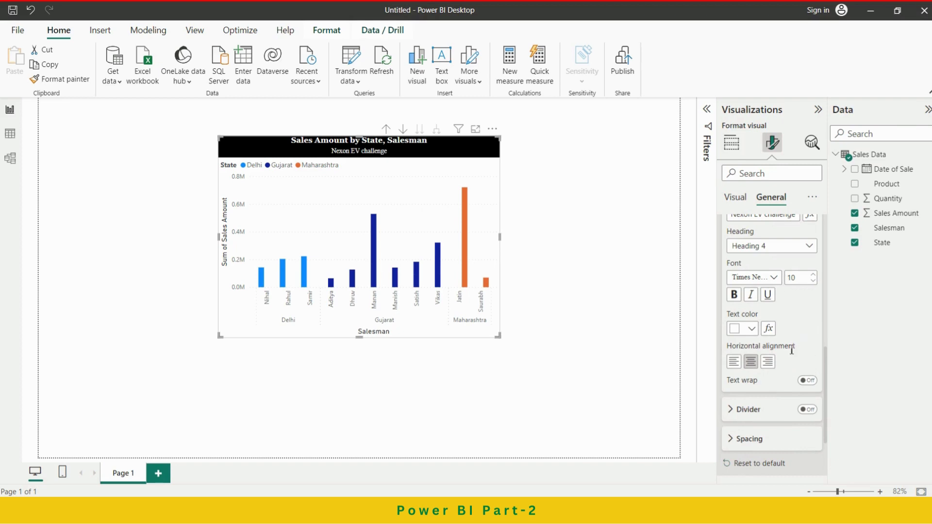
Make the X-axis value labels black and bold.
{"action": "scroll", "coordinate": [791, 350], "scroll_direction": "down", "scroll_amount": 3}
{"action": "scroll", "coordinate": [792, 352], "scroll_direction": "up", "scroll_amount": 10}
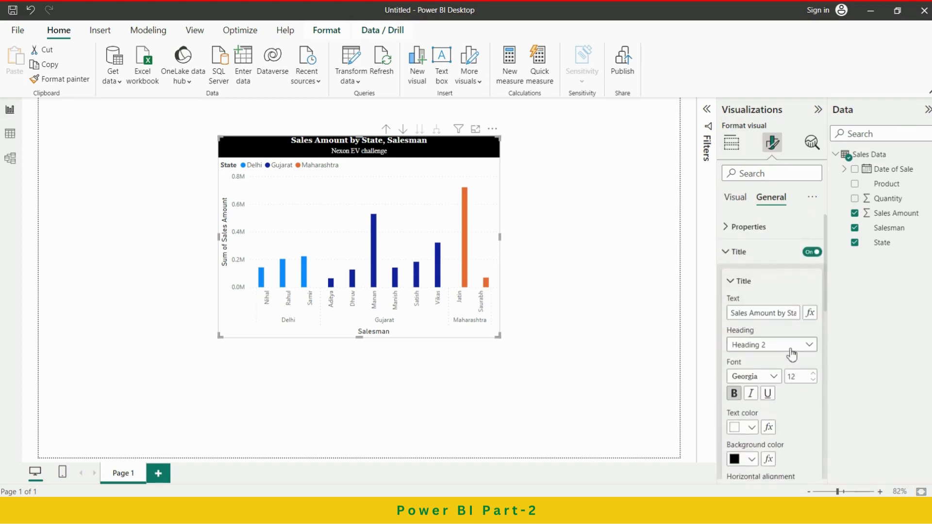
{"action": "left_click", "coordinate": [736, 203]}
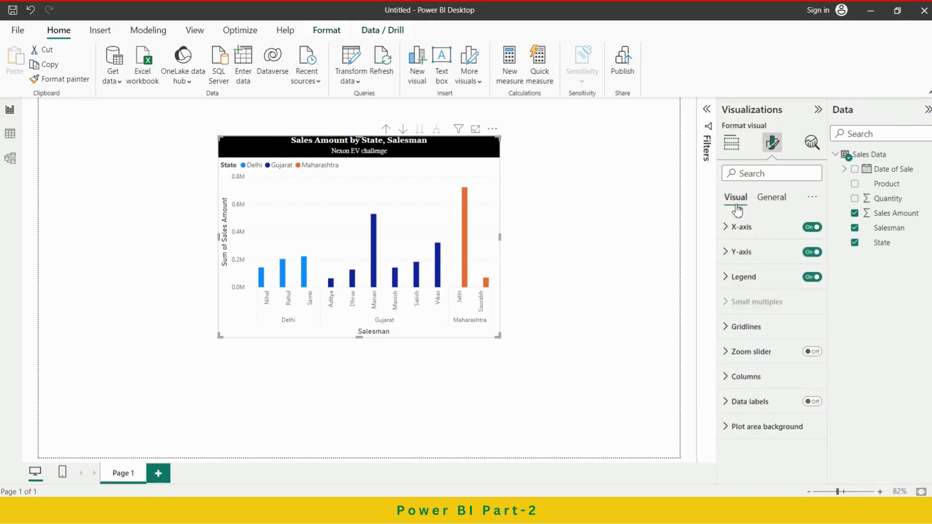
{"action": "left_click", "coordinate": [742, 228]}
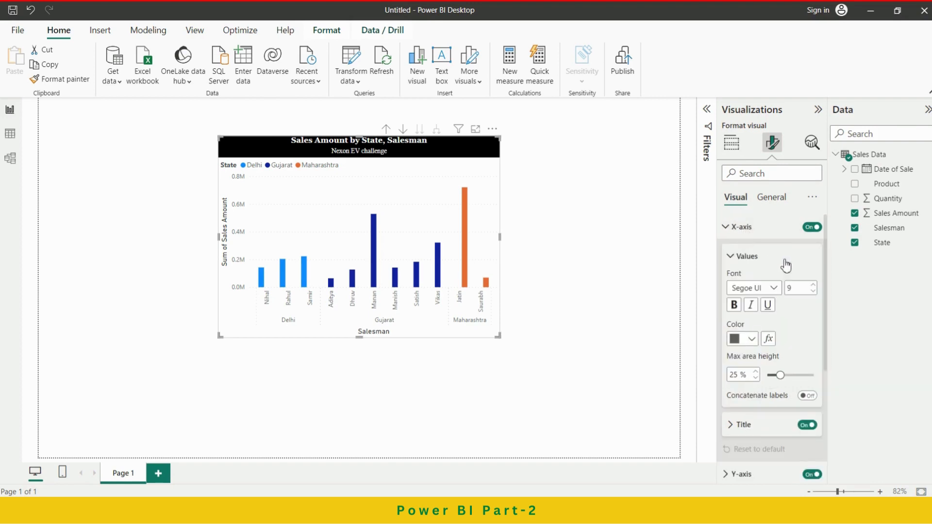
{"action": "left_click", "coordinate": [750, 340]}
{"action": "left_click", "coordinate": [754, 286]}
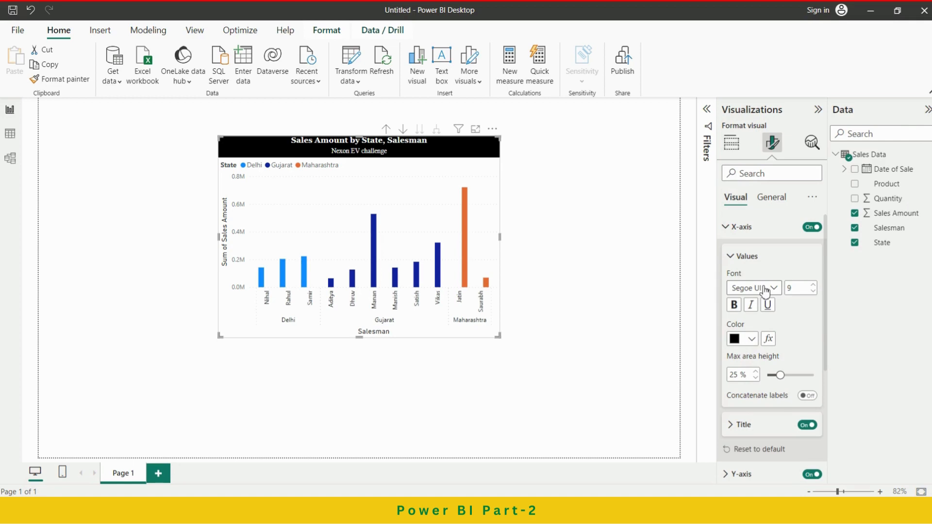
{"action": "left_click", "coordinate": [735, 306]}
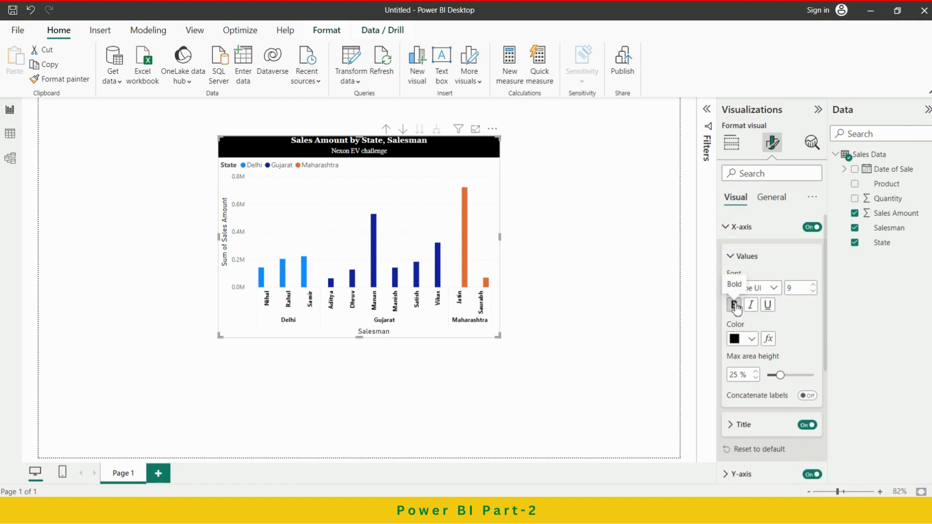
{"action": "scroll", "coordinate": [791, 344], "scroll_direction": "down", "scroll_amount": 2}
{"action": "scroll", "coordinate": [791, 344], "scroll_direction": "up", "scroll_amount": 2}
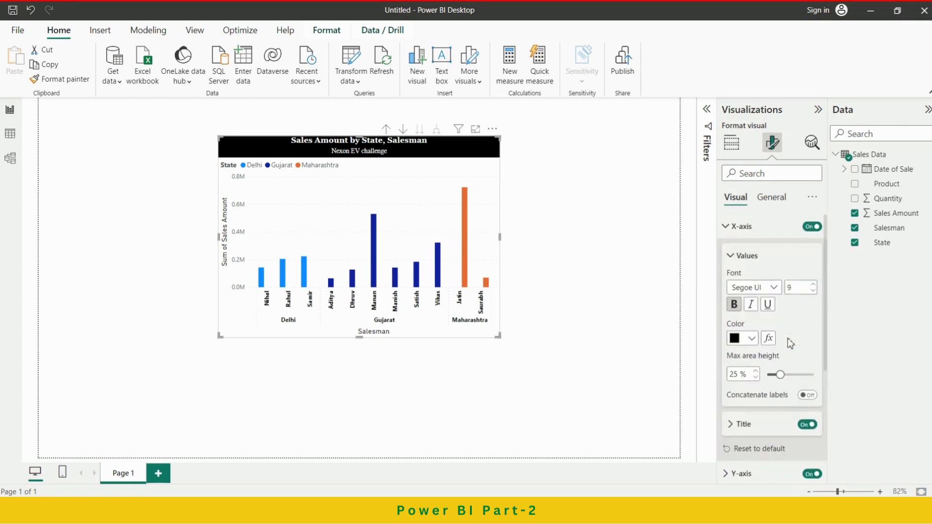
{"action": "left_click", "coordinate": [740, 255]}
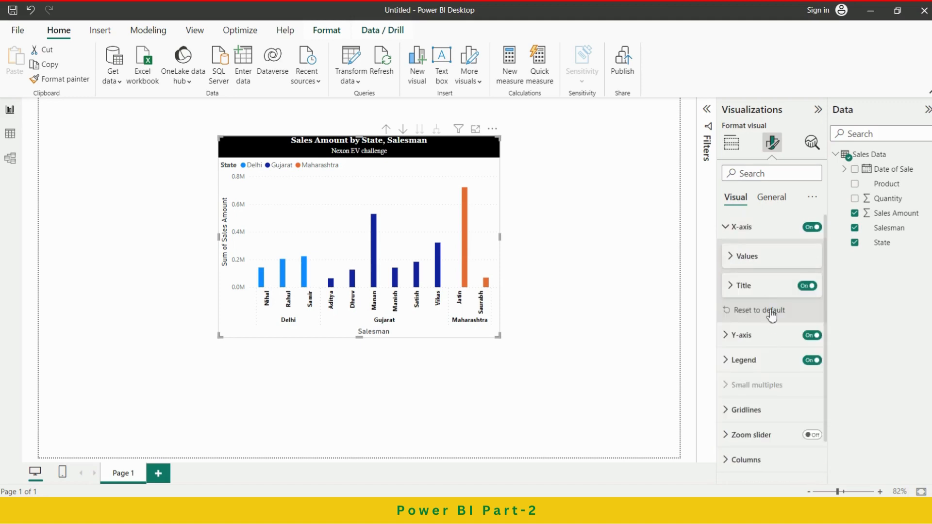
Make the X-axis title bold and colour it dark navy.
{"action": "left_click", "coordinate": [745, 287]}
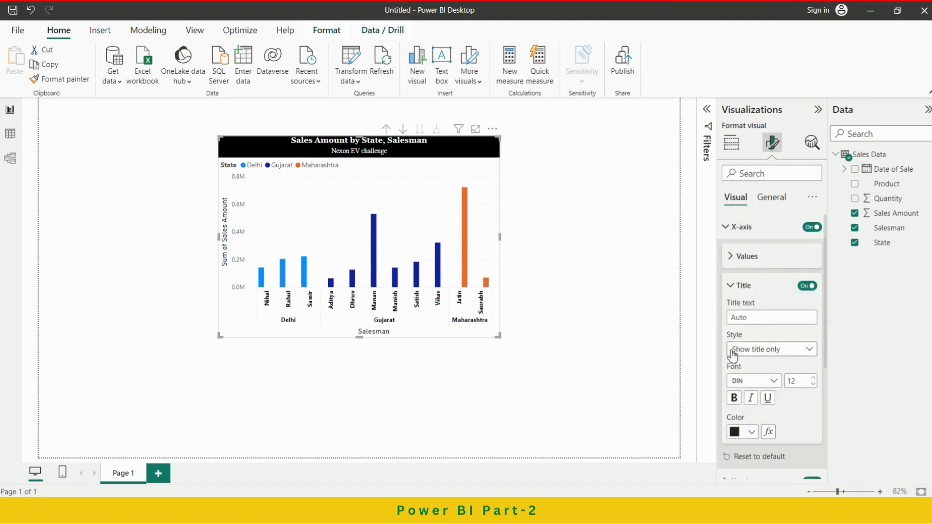
{"action": "left_click", "coordinate": [734, 398]}
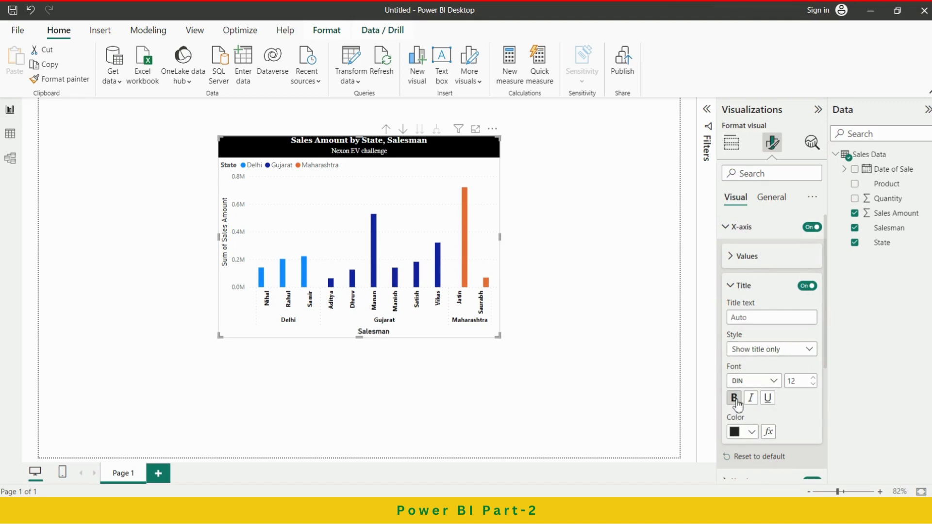
{"action": "left_click", "coordinate": [752, 432]}
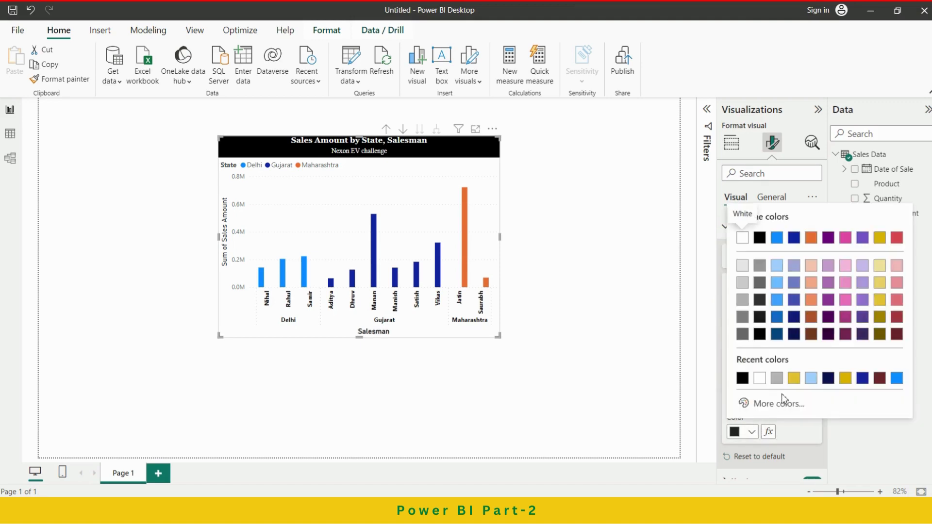
{"action": "left_click", "coordinate": [828, 378]}
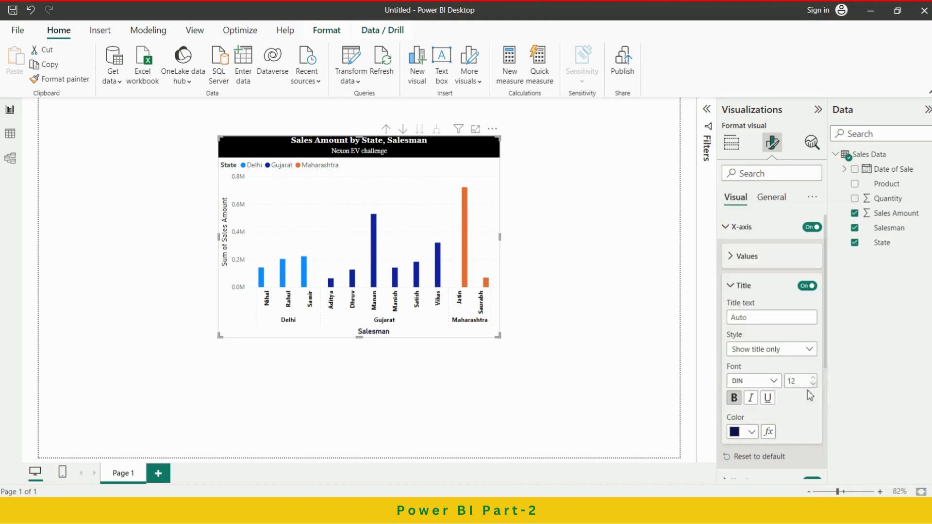
{"action": "left_click", "coordinate": [743, 285]}
Set the display units of the Y-axis values to Thousands.
{"action": "scroll", "coordinate": [782, 333], "scroll_direction": "down", "scroll_amount": 1}
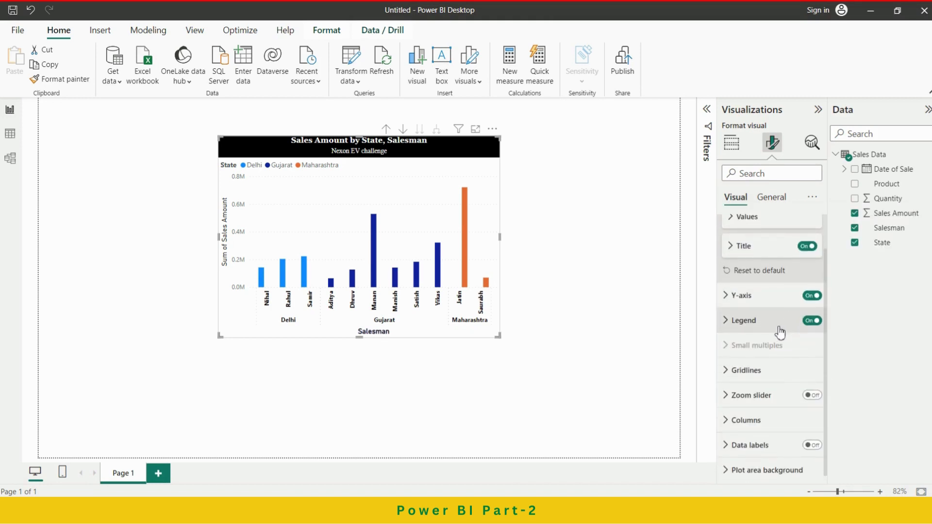
{"action": "left_click", "coordinate": [755, 294]}
{"action": "scroll", "coordinate": [789, 359], "scroll_direction": "down", "scroll_amount": 1}
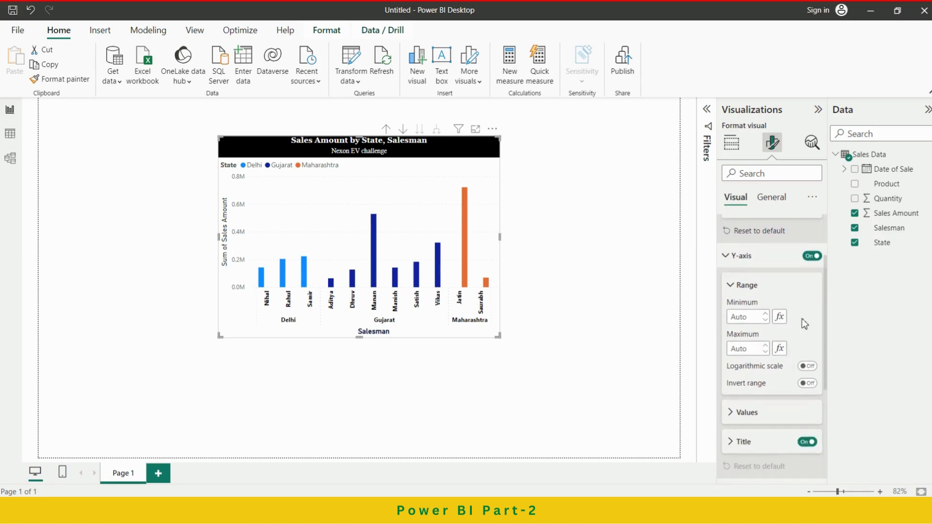
{"action": "left_click", "coordinate": [741, 287]}
{"action": "left_click", "coordinate": [745, 317]}
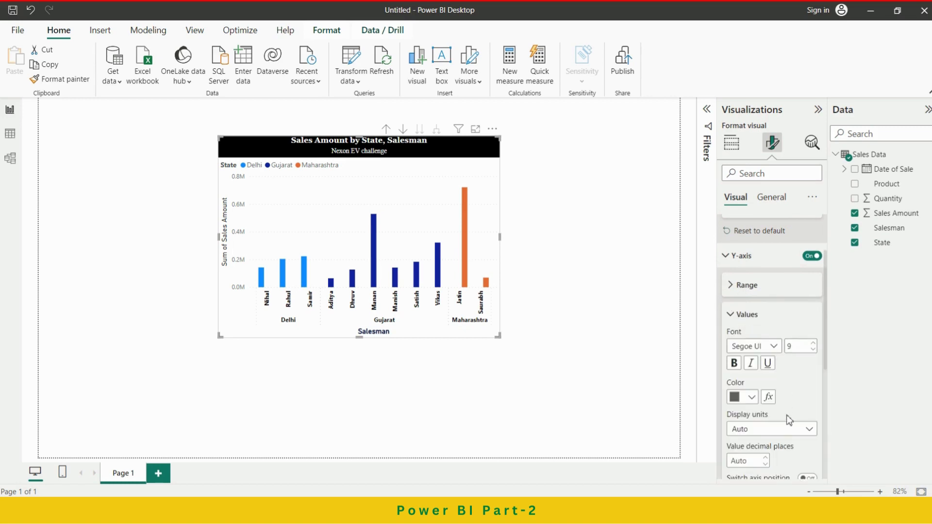
{"action": "left_click", "coordinate": [806, 430]}
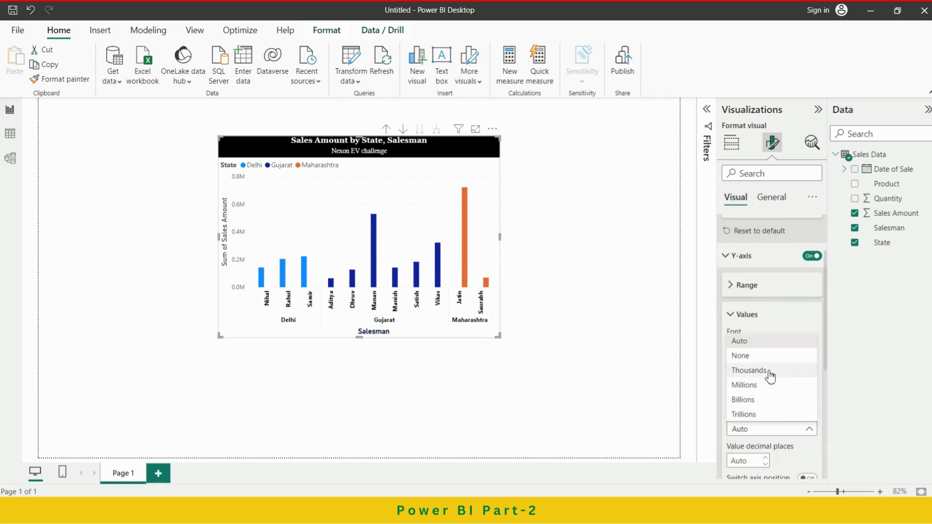
{"action": "left_click", "coordinate": [769, 372]}
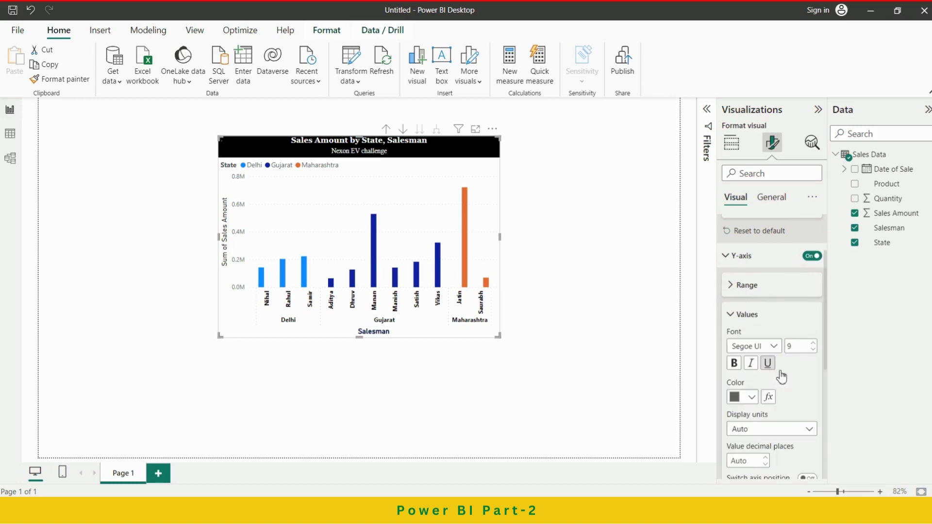
Make the Y-axis value labels bold and colour them dark navy.
{"action": "left_click", "coordinate": [735, 364]}
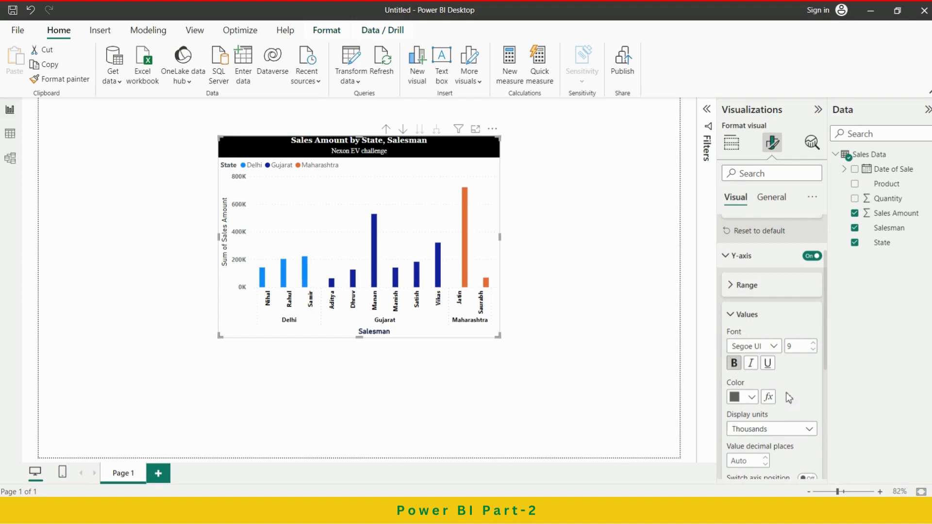
{"action": "scroll", "coordinate": [776, 384], "scroll_direction": "down", "scroll_amount": 1}
{"action": "left_click", "coordinate": [756, 362]}
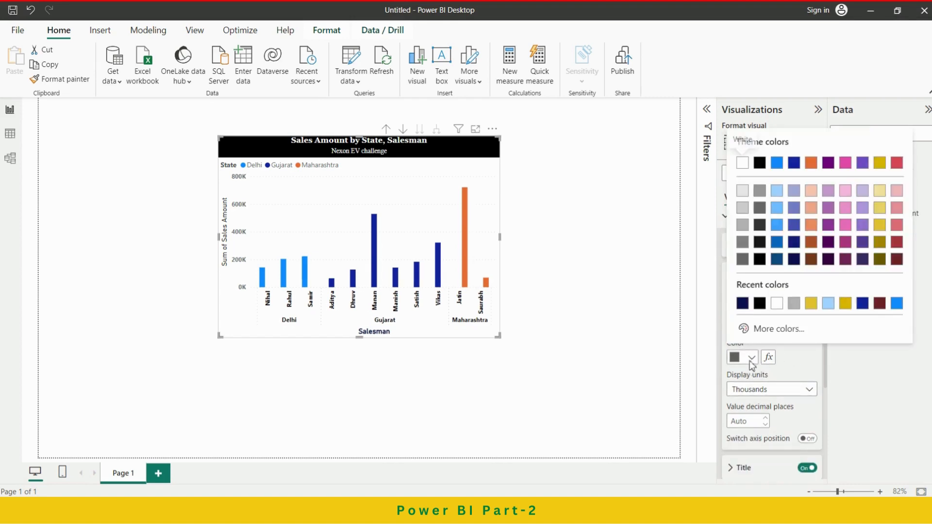
{"action": "left_click", "coordinate": [747, 307]}
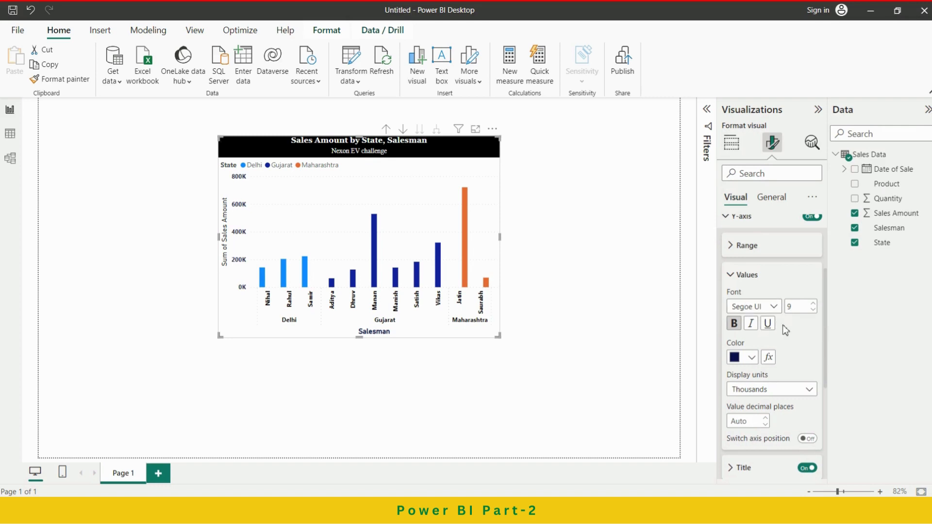
{"action": "left_click", "coordinate": [739, 275]}
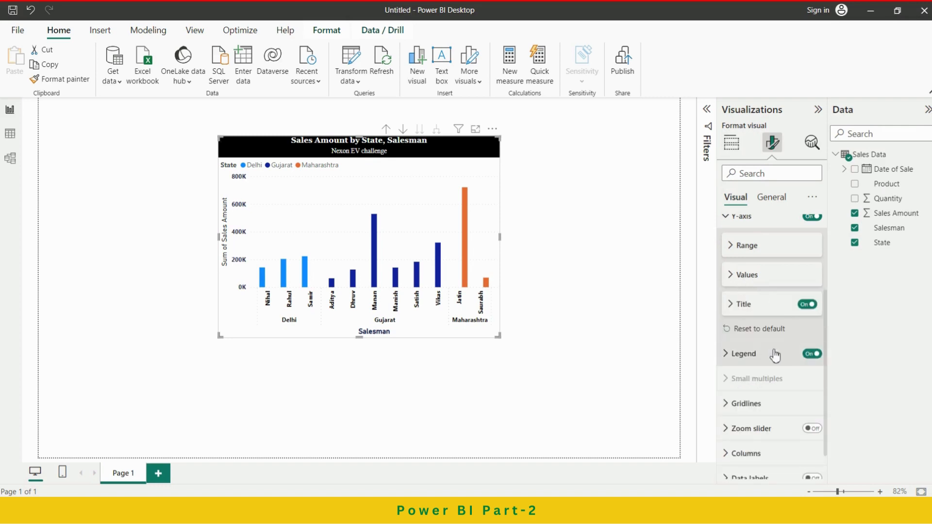
Set the Y-axis title text to "Sales" and format it in bold Constantia.
{"action": "left_click", "coordinate": [743, 304]}
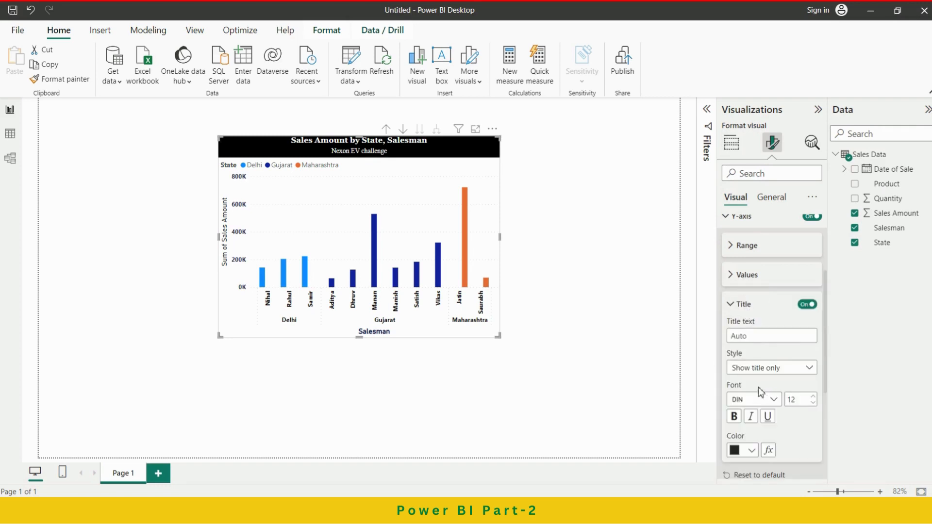
{"action": "left_click", "coordinate": [765, 336]}
{"action": "type", "text": "Sales"}
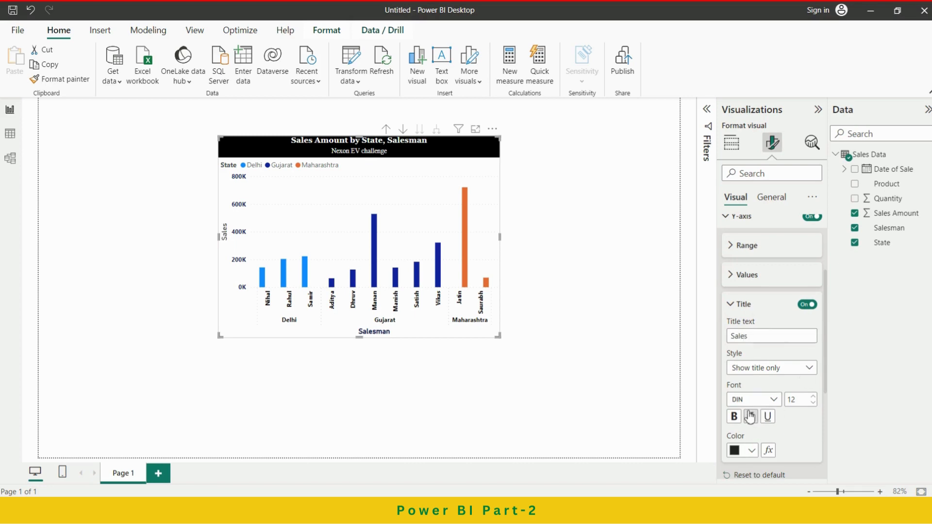
{"action": "left_click", "coordinate": [772, 399]}
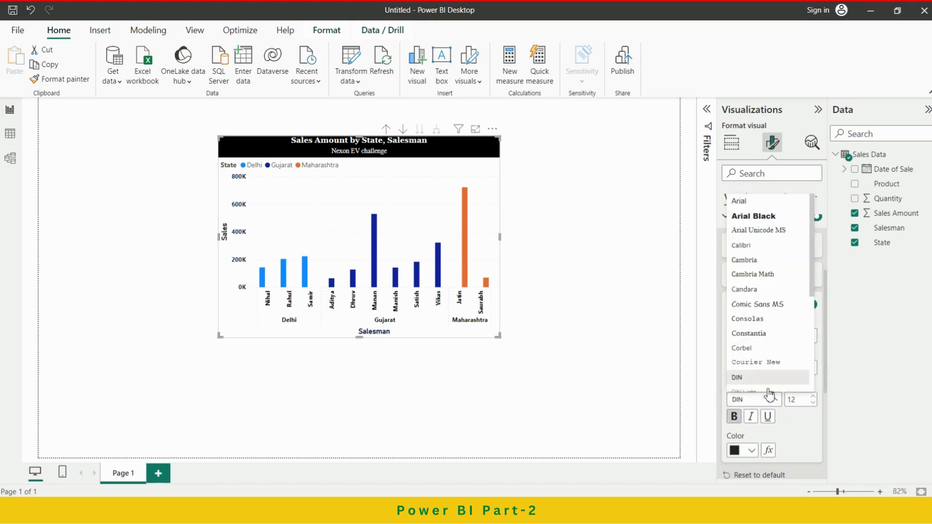
{"action": "left_click", "coordinate": [768, 333]}
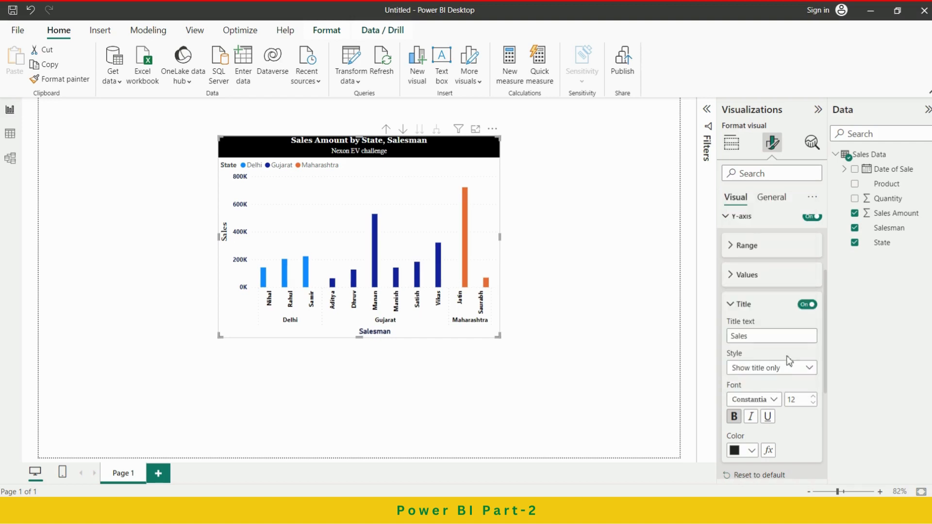
Colour the Y-axis title dark navy and close its title settings.
{"action": "scroll", "coordinate": [798, 418], "scroll_direction": "down", "scroll_amount": 2}
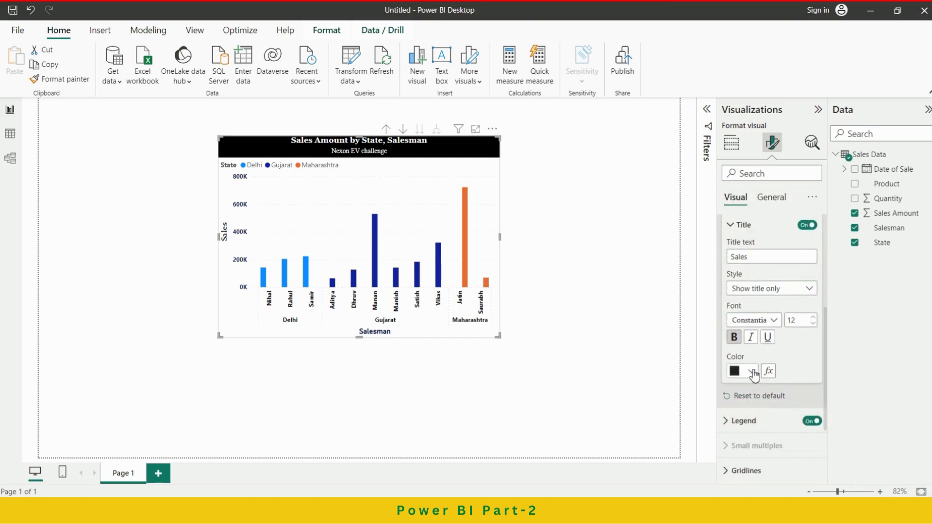
{"action": "left_click", "coordinate": [754, 375]}
{"action": "left_click", "coordinate": [748, 318]}
{"action": "left_click", "coordinate": [744, 226]}
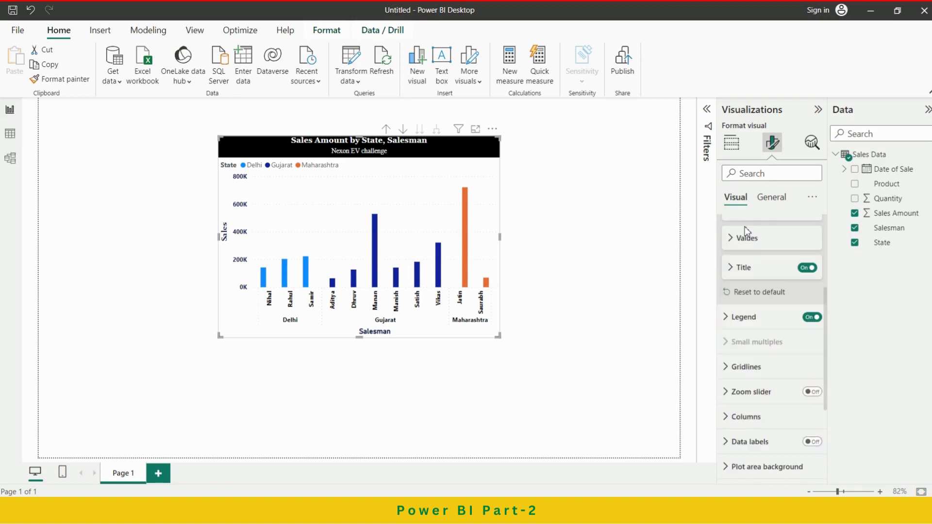
Move the chart's legend to the Top center position.
{"action": "left_click", "coordinate": [772, 319]}
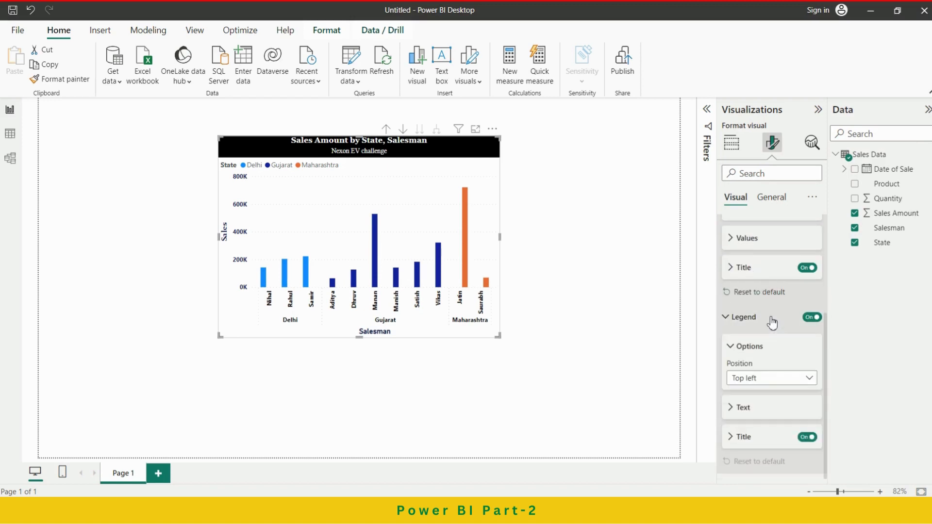
{"action": "left_click", "coordinate": [777, 378]}
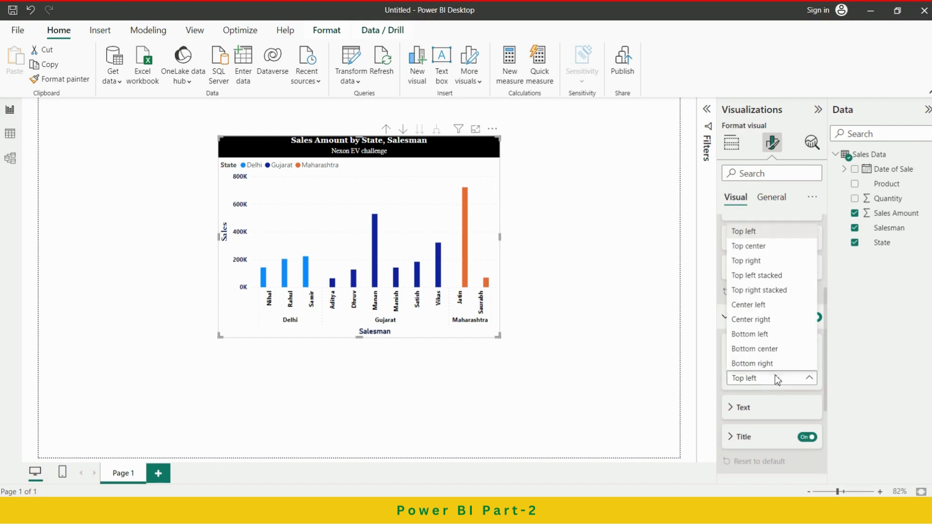
{"action": "left_click", "coordinate": [753, 246]}
{"action": "left_click", "coordinate": [759, 347]}
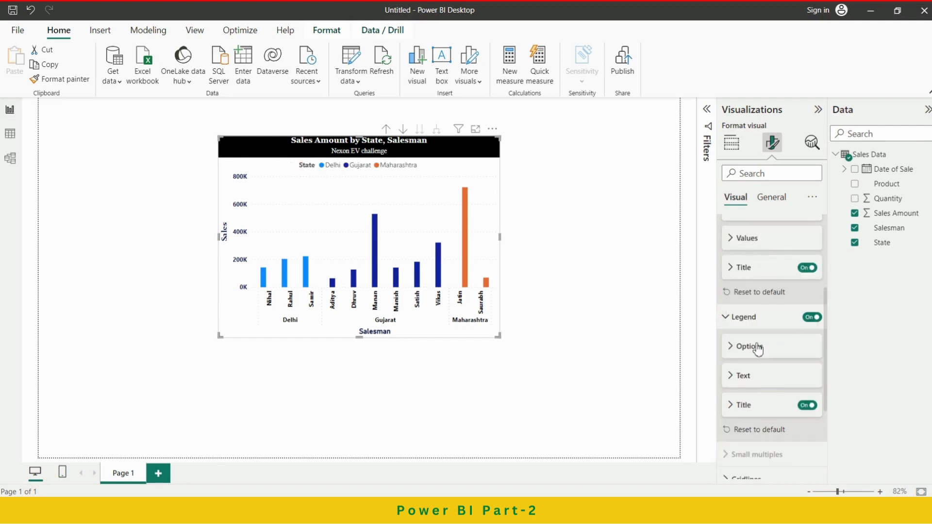
{"action": "left_click", "coordinate": [753, 318]}
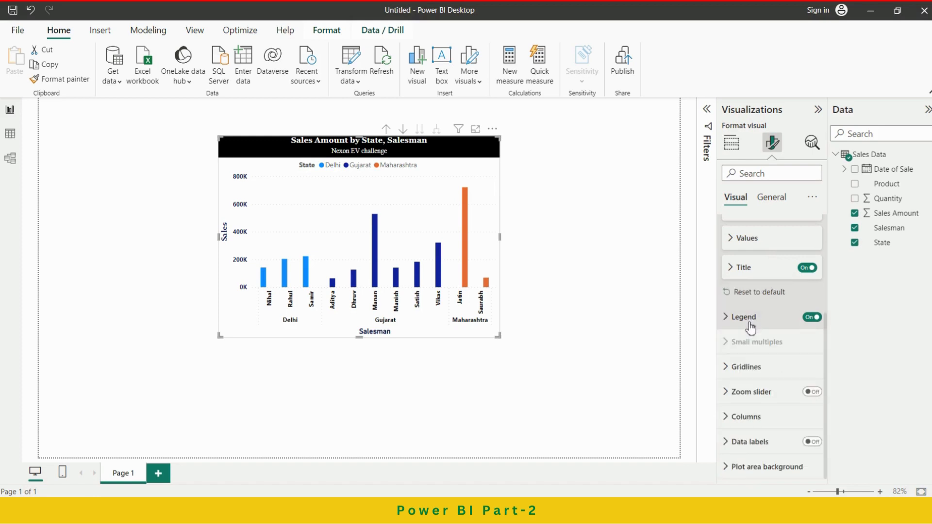
Set the style of the chart's horizontal gridlines to Solid.
{"action": "left_click", "coordinate": [748, 369]}
{"action": "scroll", "coordinate": [767, 389], "scroll_direction": "down", "scroll_amount": 1}
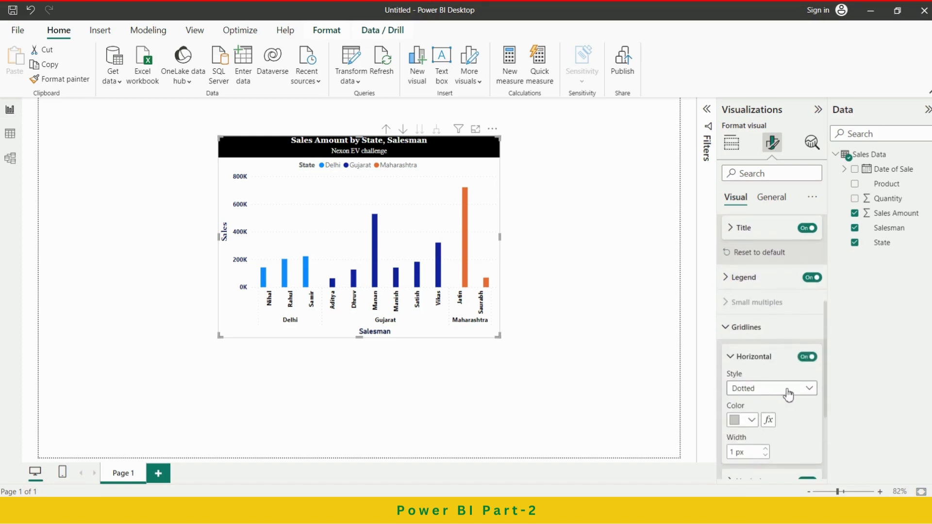
{"action": "left_click", "coordinate": [788, 394]}
{"action": "left_click", "coordinate": [750, 422]}
{"action": "scroll", "coordinate": [786, 406], "scroll_direction": "down", "scroll_amount": 2}
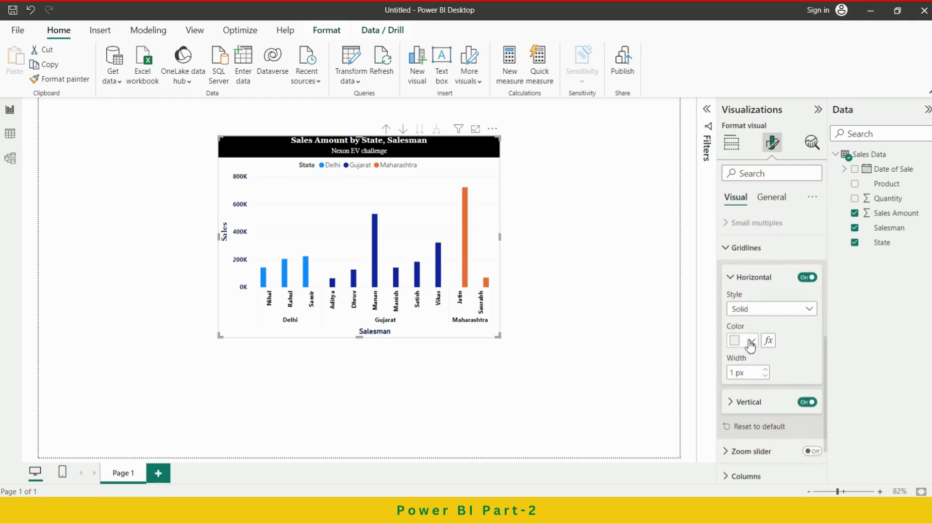
Try grey and black as the colour of the horizontal gridlines.
{"action": "left_click", "coordinate": [751, 341]}
{"action": "left_click", "coordinate": [792, 287]}
{"action": "left_click", "coordinate": [751, 340]}
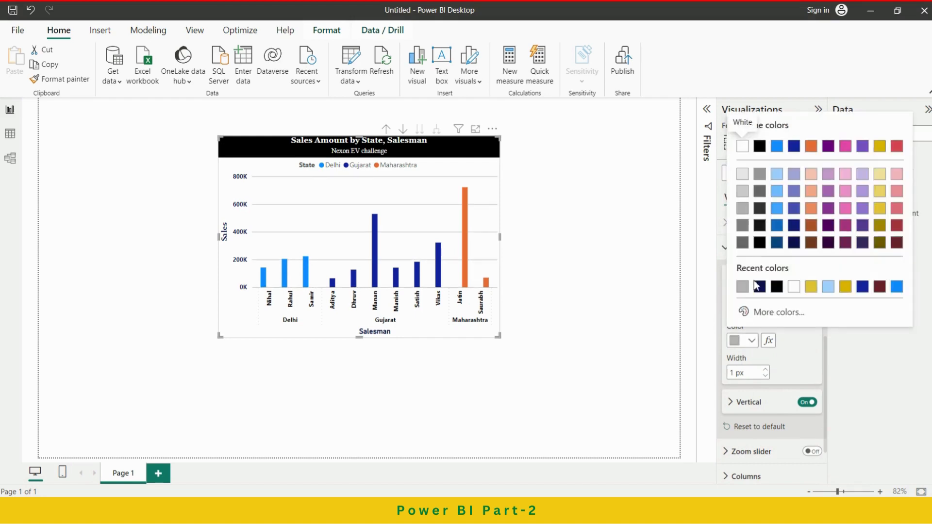
{"action": "left_click", "coordinate": [776, 286]}
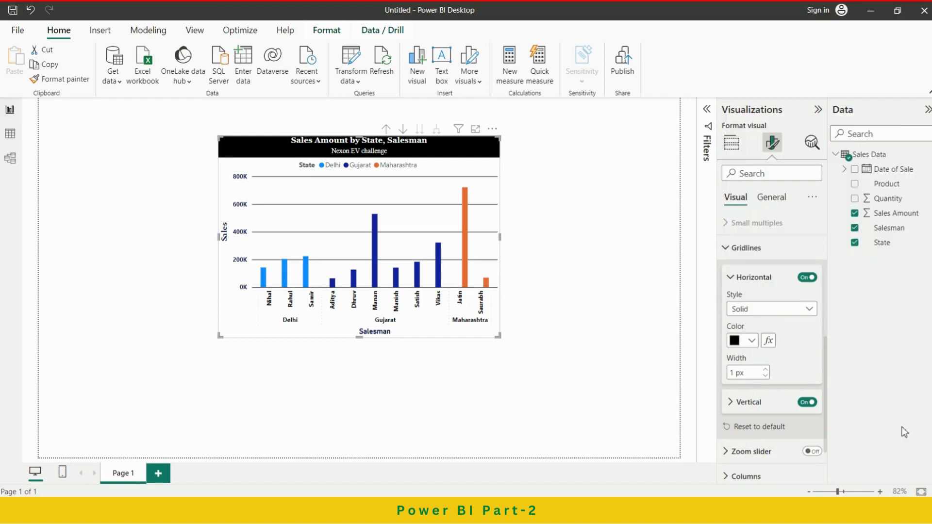
Colour the horizontal gridlines light blue and close their settings.
{"action": "left_click", "coordinate": [751, 340]}
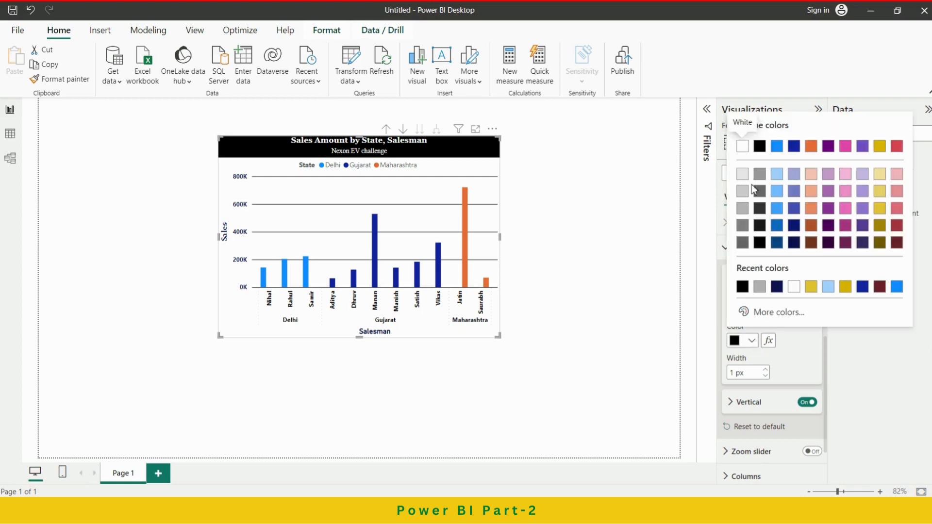
{"action": "left_click", "coordinate": [777, 205]}
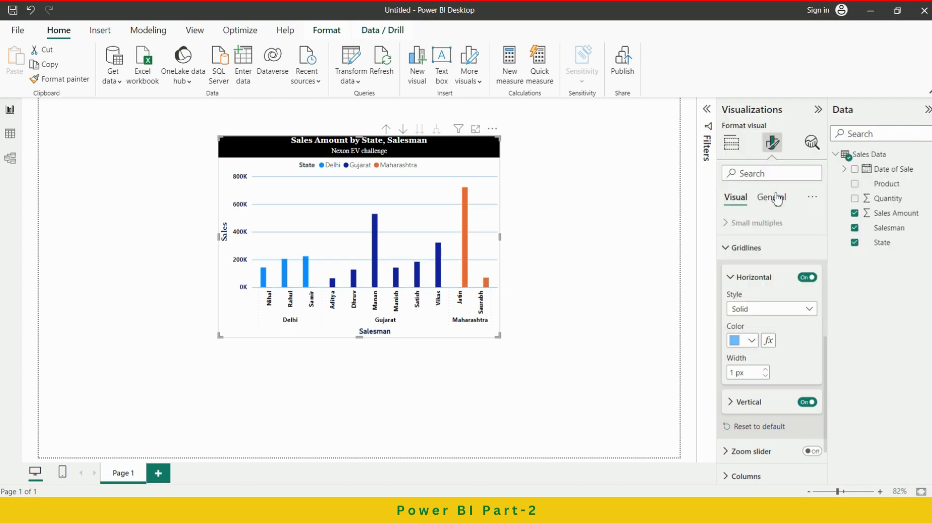
{"action": "left_click", "coordinate": [740, 279]}
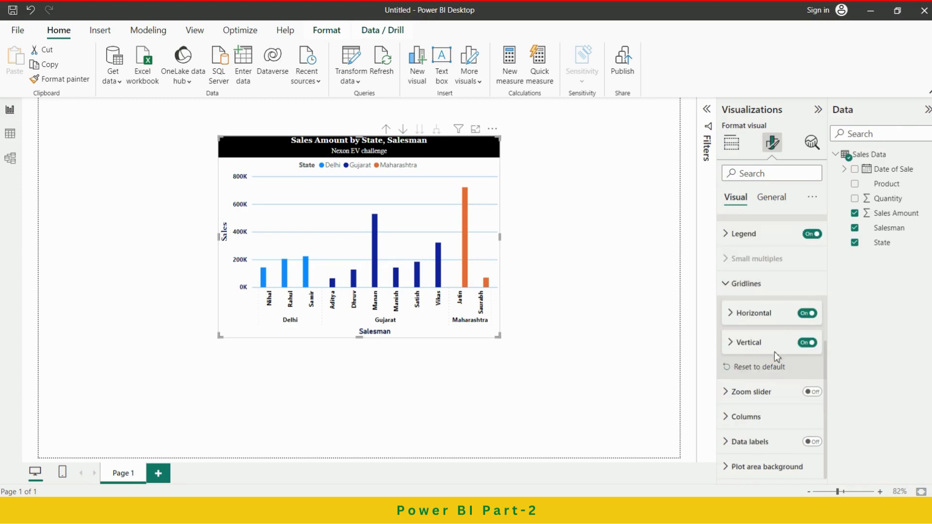
Return to the chart's build settings and look through its field assignments.
{"action": "scroll", "coordinate": [753, 351], "scroll_direction": "up", "scroll_amount": 5}
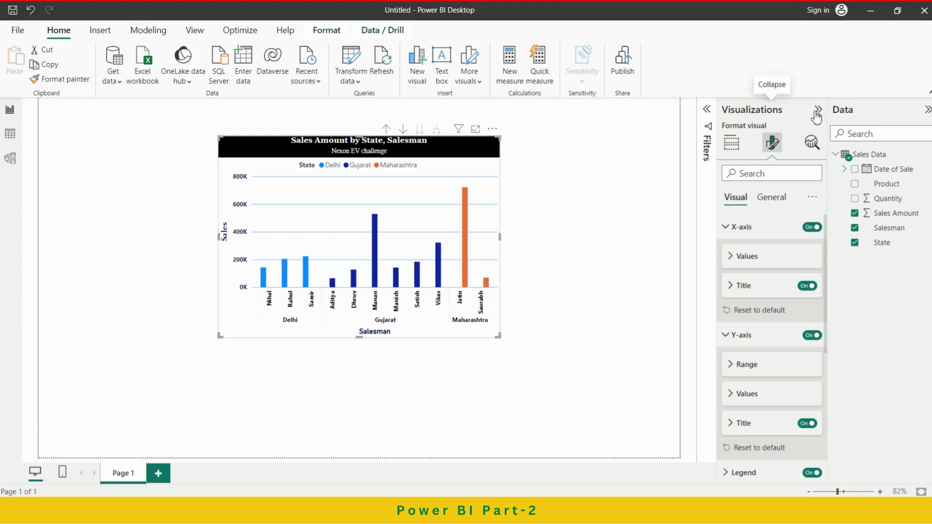
{"action": "left_click", "coordinate": [733, 144]}
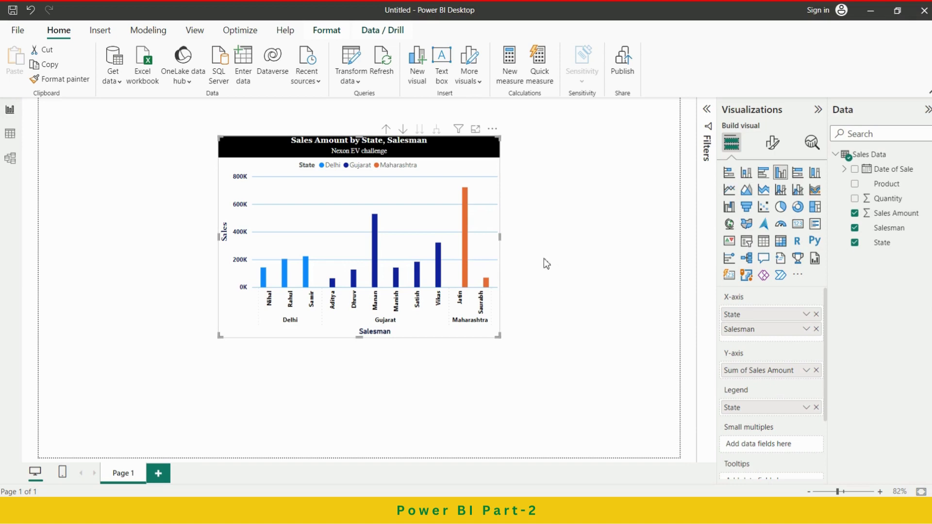
{"action": "scroll", "coordinate": [764, 343], "scroll_direction": "down", "scroll_amount": 3}
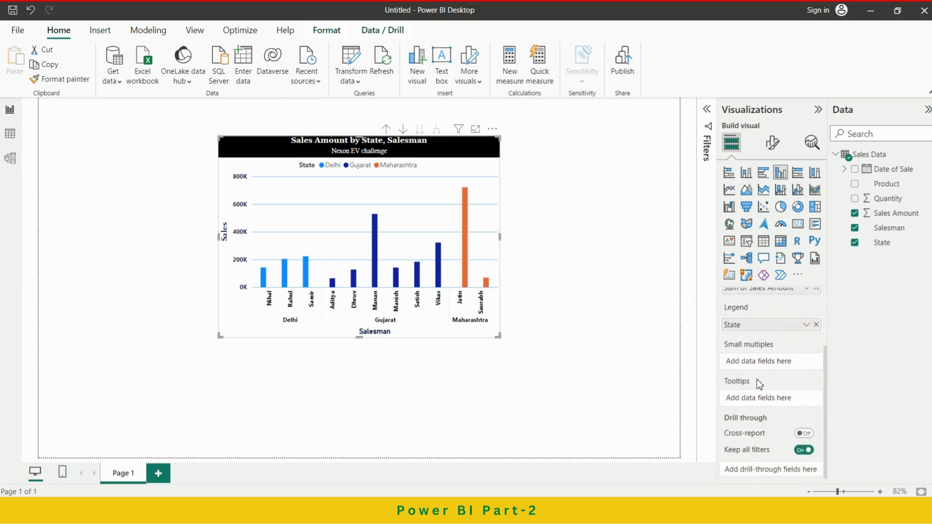
{"action": "scroll", "coordinate": [758, 382], "scroll_direction": "up", "scroll_amount": 3}
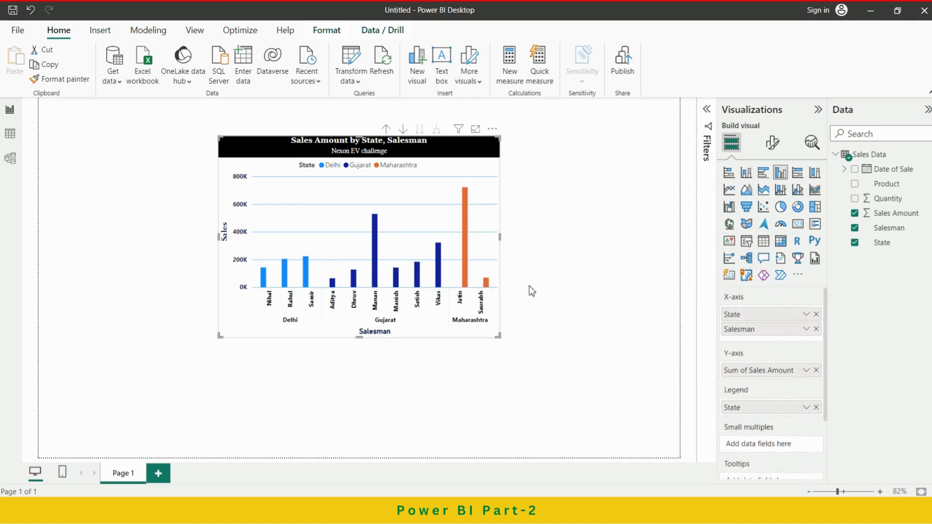